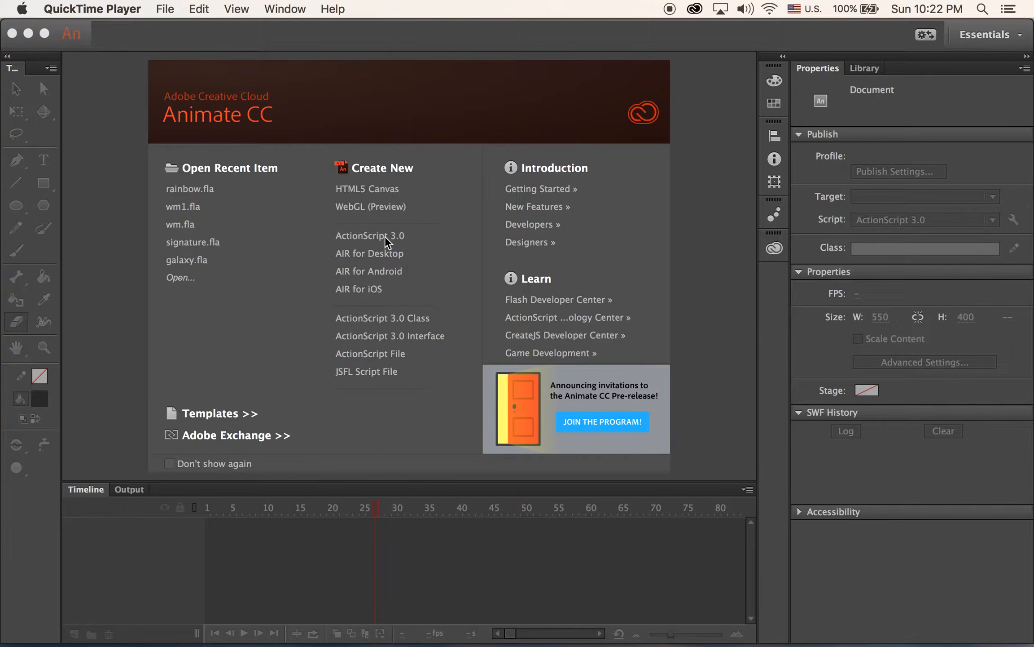
# - Create a new ActionScript 3.0 document and place a static text box just left of the stage's centre
pyautogui.click(379, 242)
pyautogui.click(381, 243)
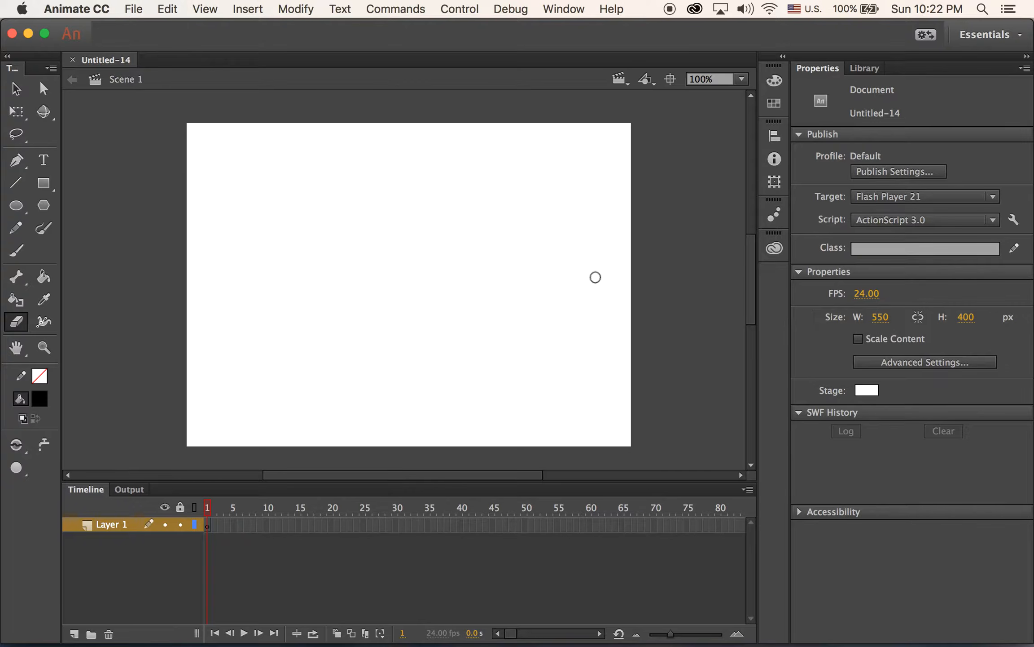
pyautogui.click(45, 160)
pyautogui.click(346, 274)
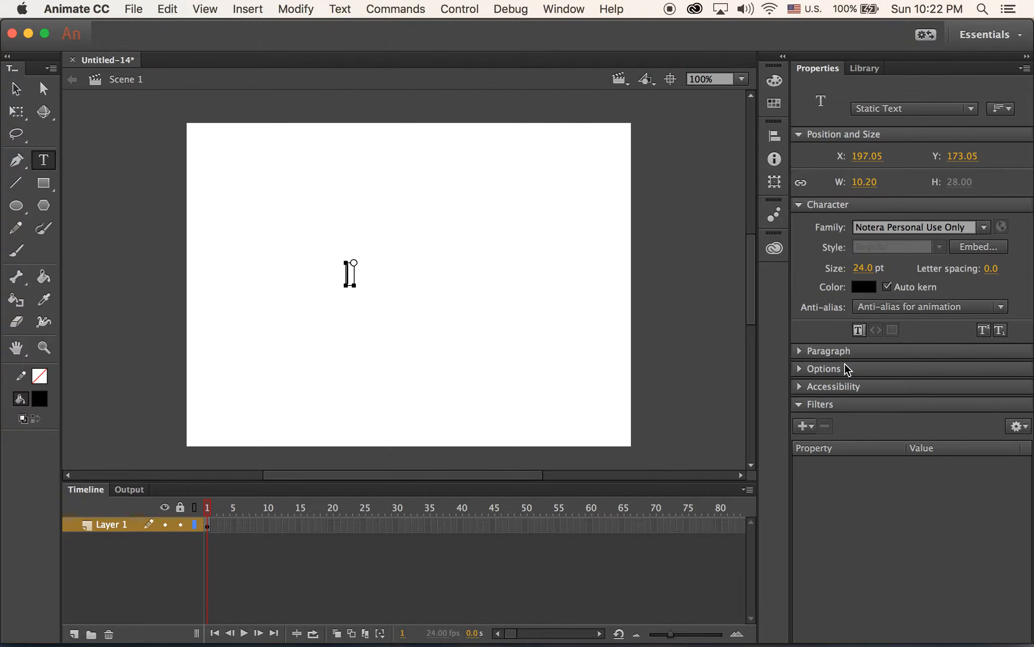
# - Set the text box's font to Arial Black and enter the word WATER
pyautogui.click(982, 227)
pyautogui.scroll(5, 958, 363)
pyautogui.scroll(6, 959, 362)
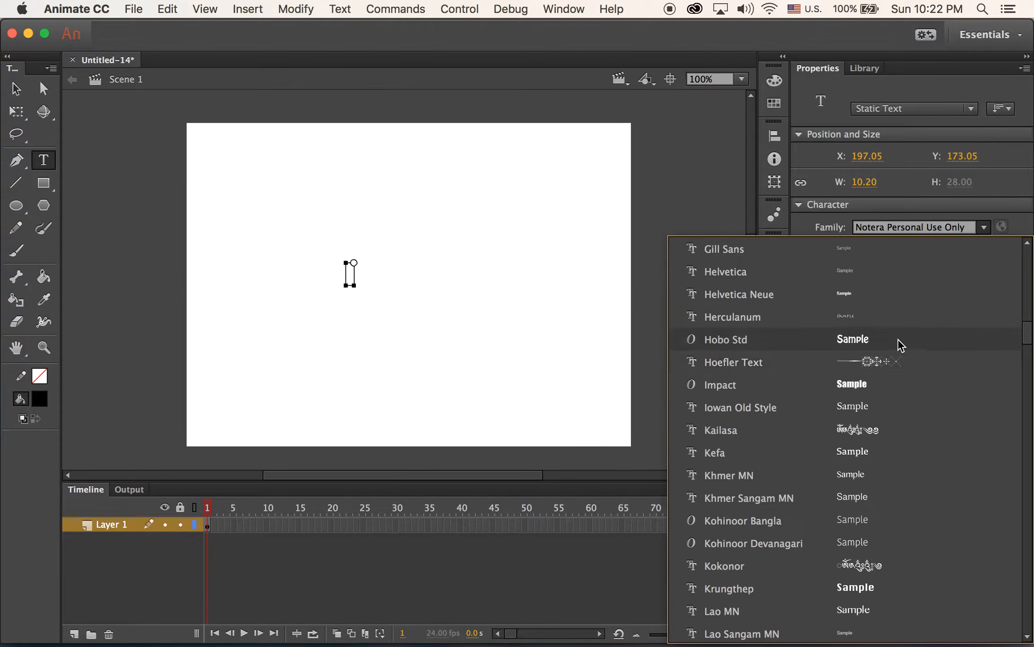
pyautogui.scroll(10, 877, 288)
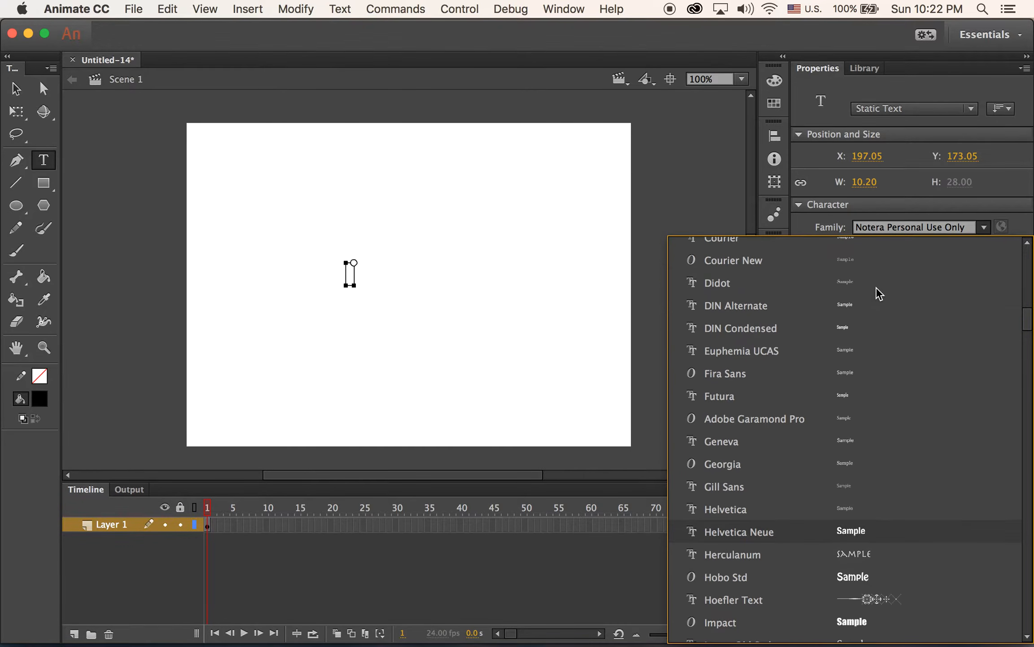
pyautogui.scroll(10, 876, 287)
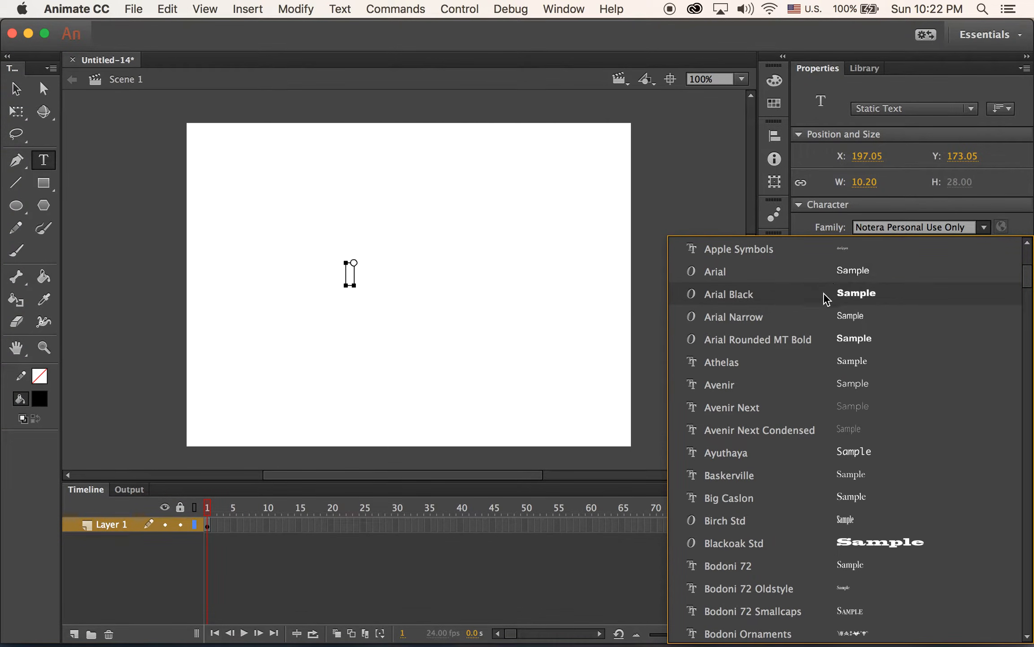
pyautogui.click(760, 294)
pyautogui.write('WATER')
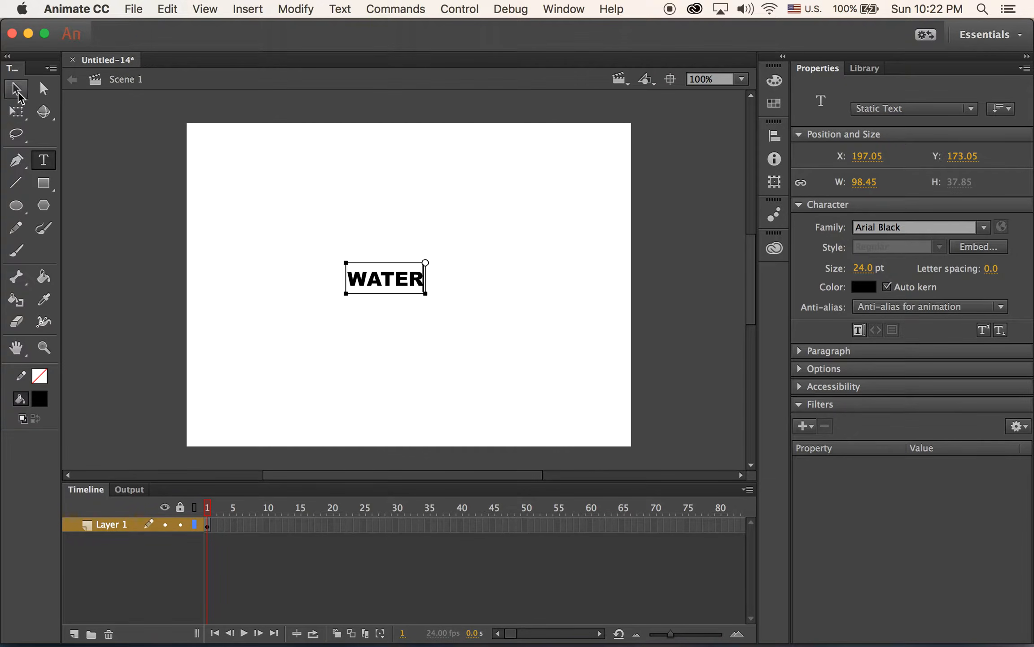
# - Move the WATER text to the centre of the stage, at about X 225, Y 171
pyautogui.click(13, 86)
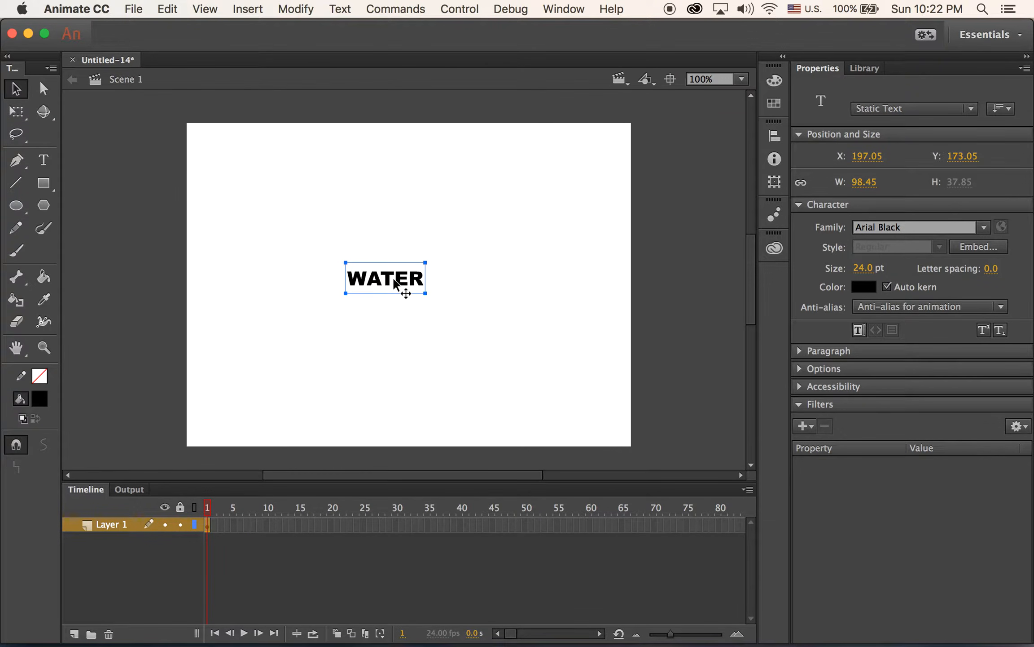
pyautogui.moveTo(392, 291); pyautogui.dragTo(422, 275)
pyautogui.press('Left')
pyautogui.press('Left')
pyautogui.press('Left')
pyautogui.press('Left')
pyautogui.press('Left')
pyautogui.press('Left')
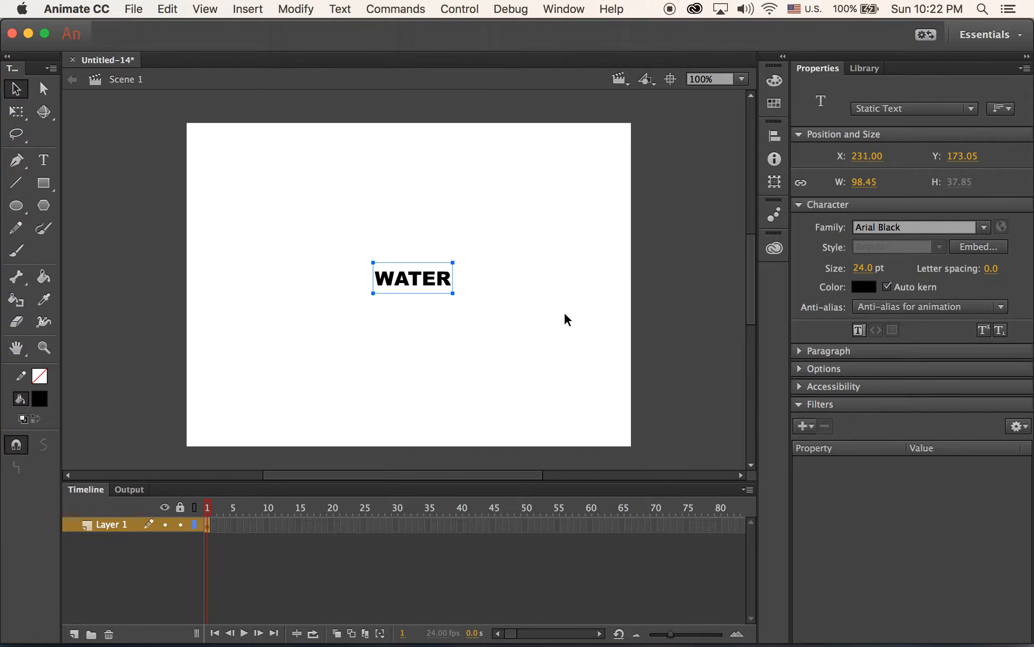
pyautogui.press('Up')
pyautogui.press('Up')
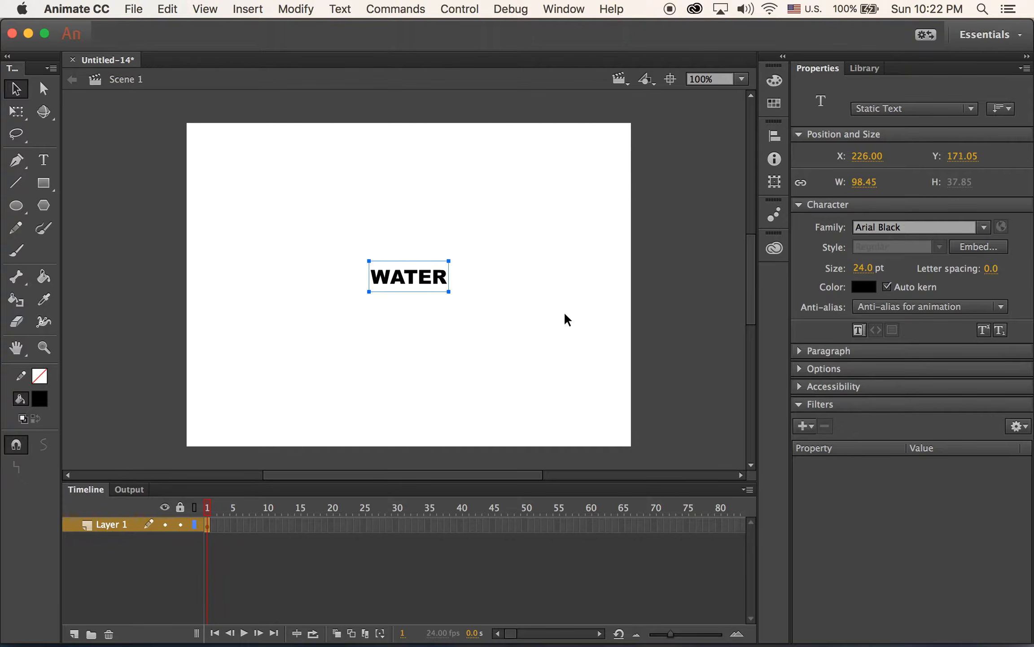
pyautogui.press('Left')
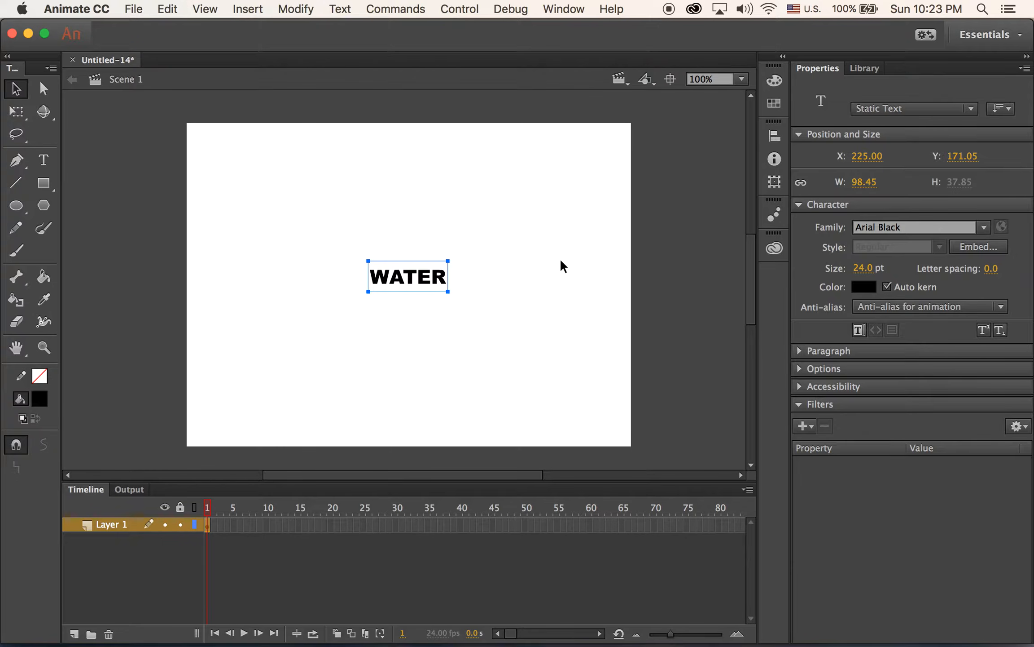
# - Break the WATER text apart into separate letters and distribute them to layers
pyautogui.press('super+b')
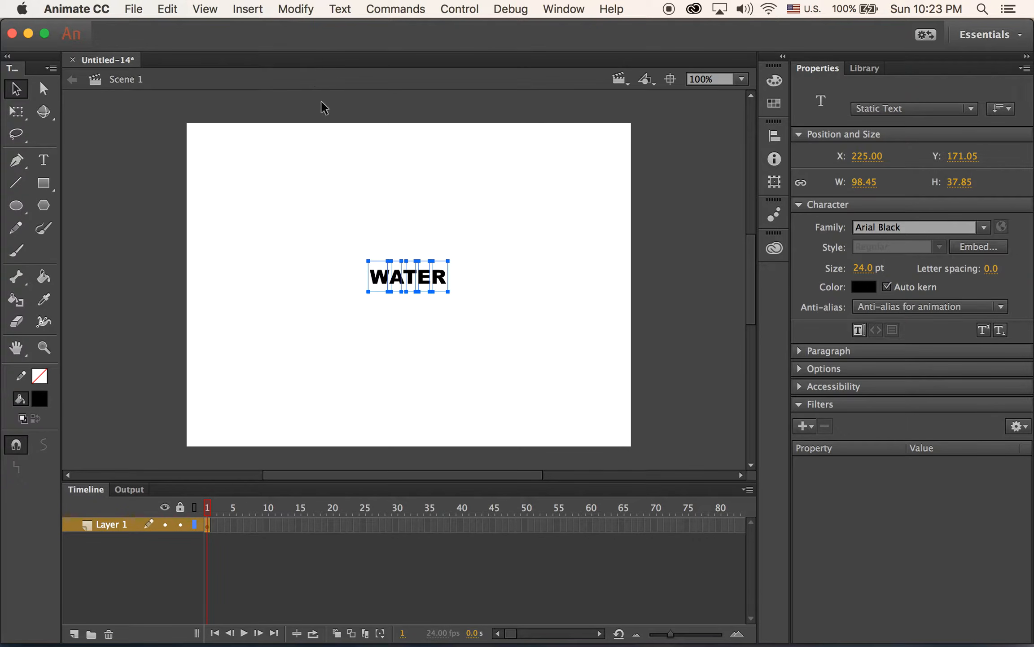
pyautogui.click(346, 216)
pyautogui.moveTo(318, 231); pyautogui.dragTo(611, 454)
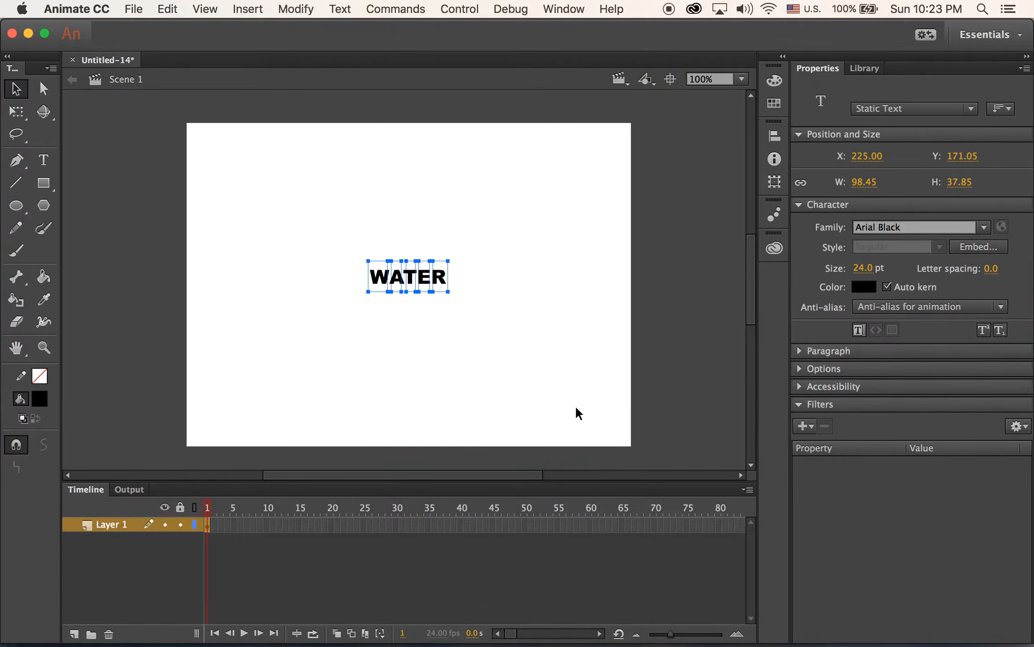
pyautogui.click(296, 9)
pyautogui.moveTo(372, 181)
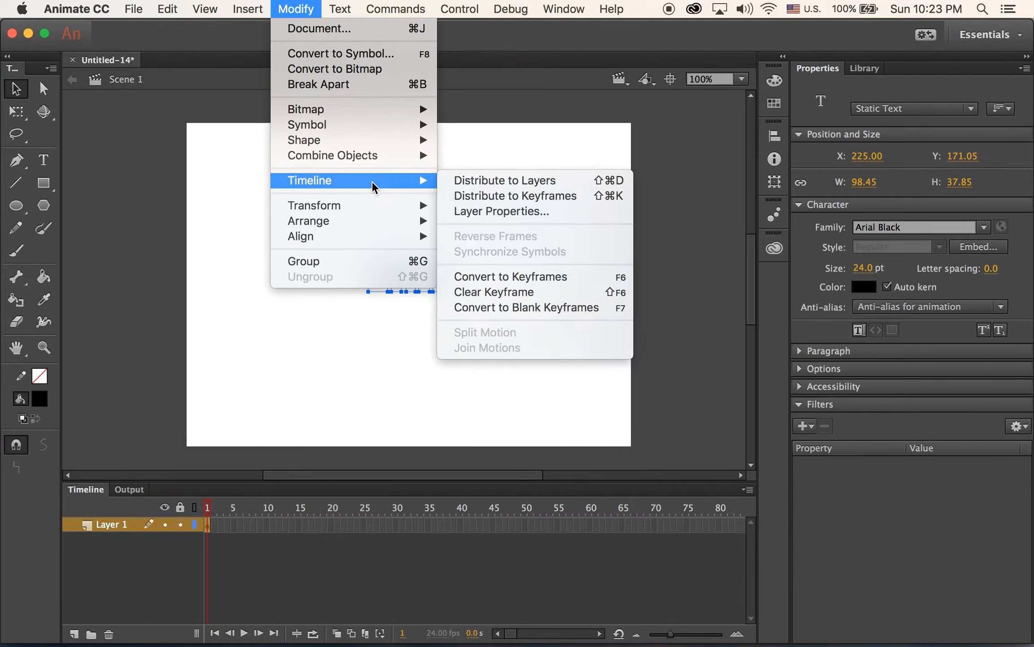
pyautogui.click(589, 180)
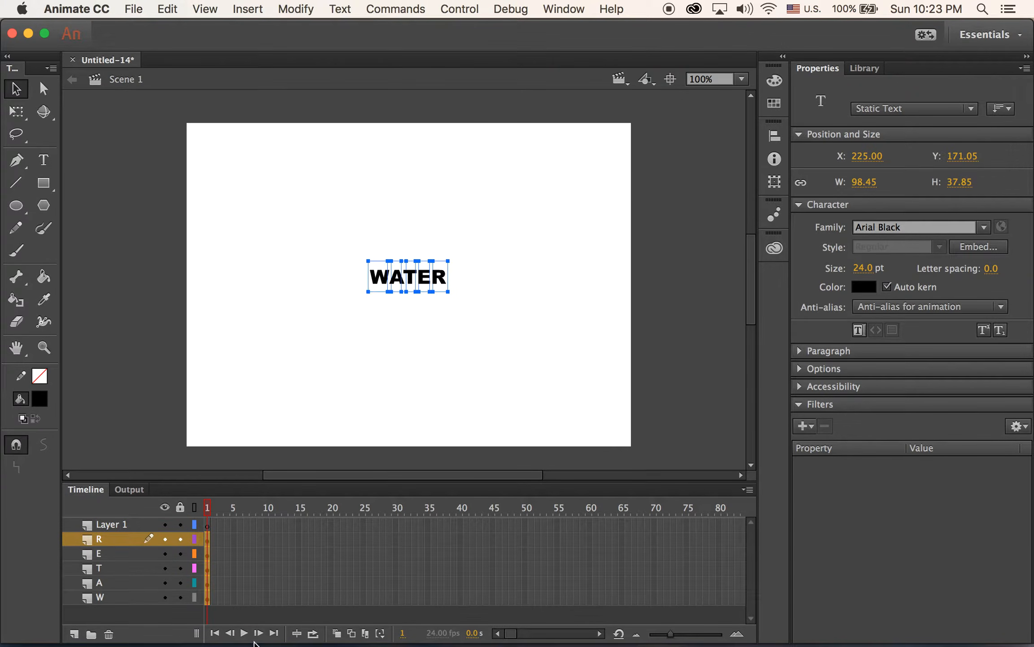
# - Check which letter each layer holds by hiding and showing layers W, A, T, E and R in turn
pyautogui.click(102, 600)
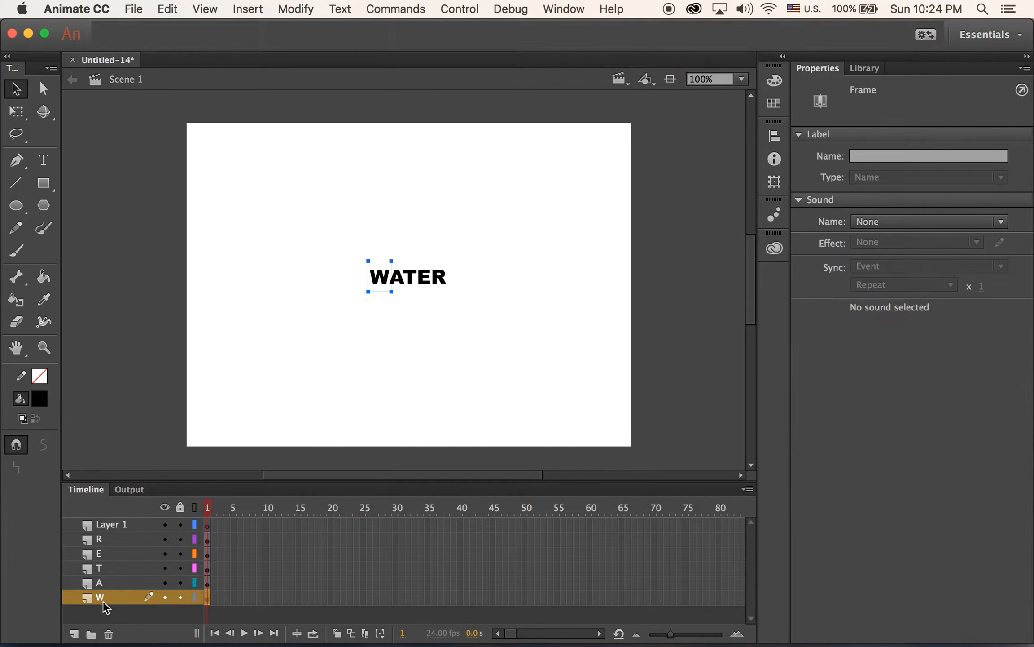
pyautogui.click(162, 599)
pyautogui.click(162, 598)
pyautogui.click(166, 583)
pyautogui.click(164, 582)
pyautogui.click(165, 568)
pyautogui.click(164, 568)
pyautogui.click(165, 553)
pyautogui.click(165, 554)
pyautogui.click(164, 538)
pyautogui.click(164, 539)
# - Delete the empty Layer 1 and break all five letters apart into editable shapes
pyautogui.click(121, 528)
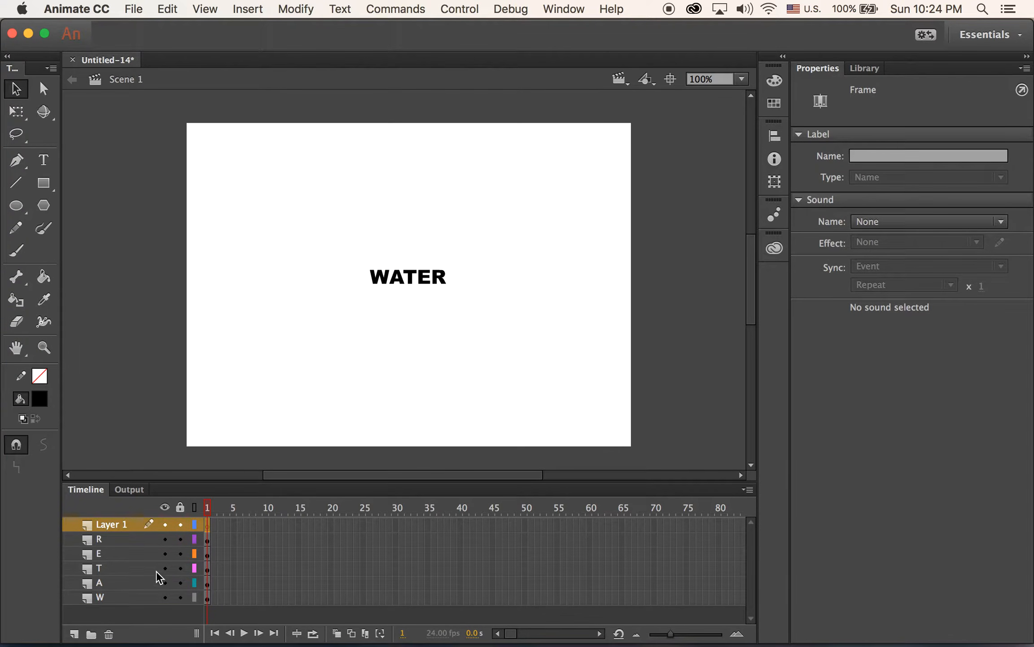
pyautogui.click(109, 634)
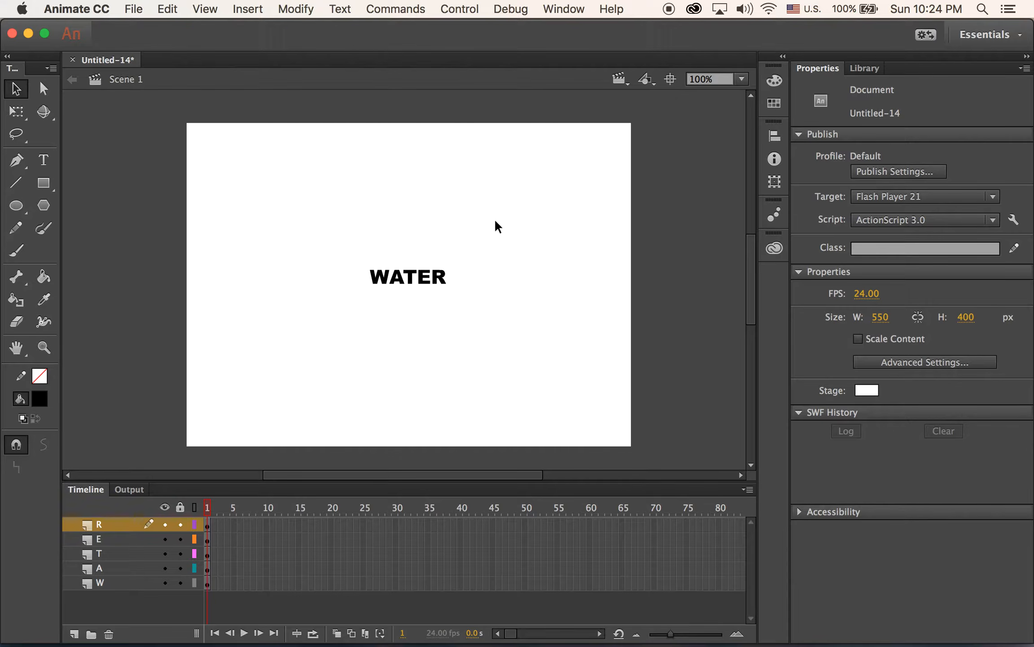
pyautogui.moveTo(306, 224); pyautogui.dragTo(523, 332)
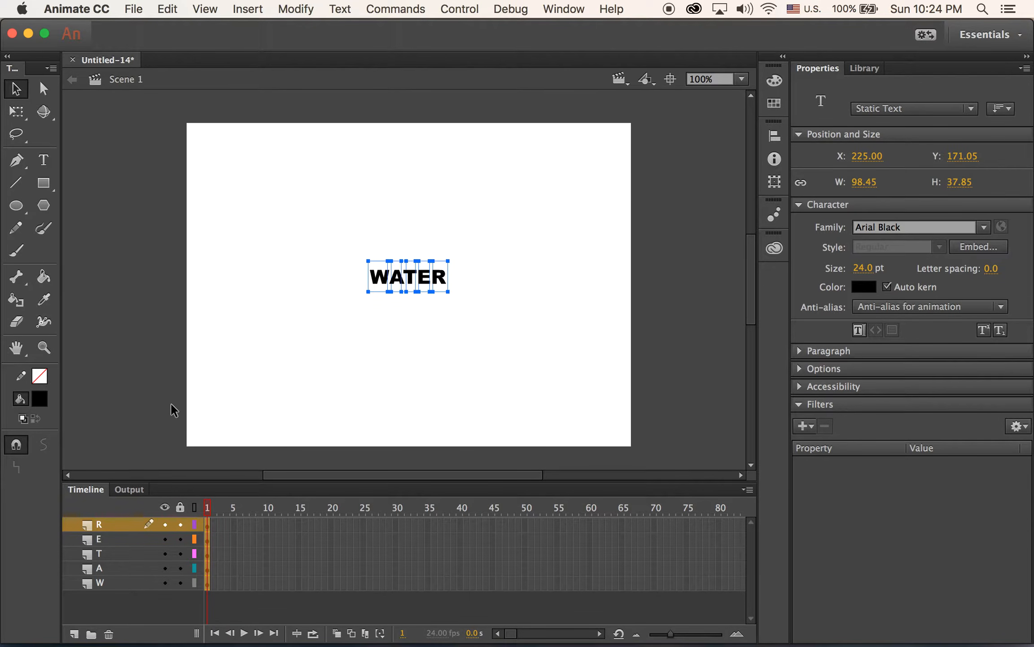
pyautogui.press('super+b')
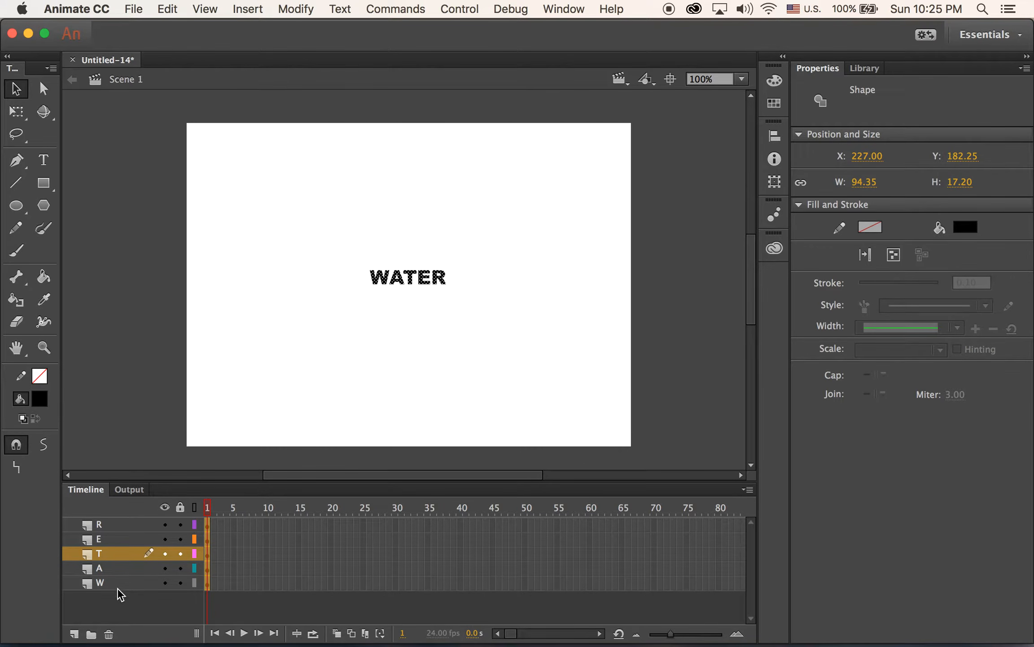
pyautogui.click(110, 525)
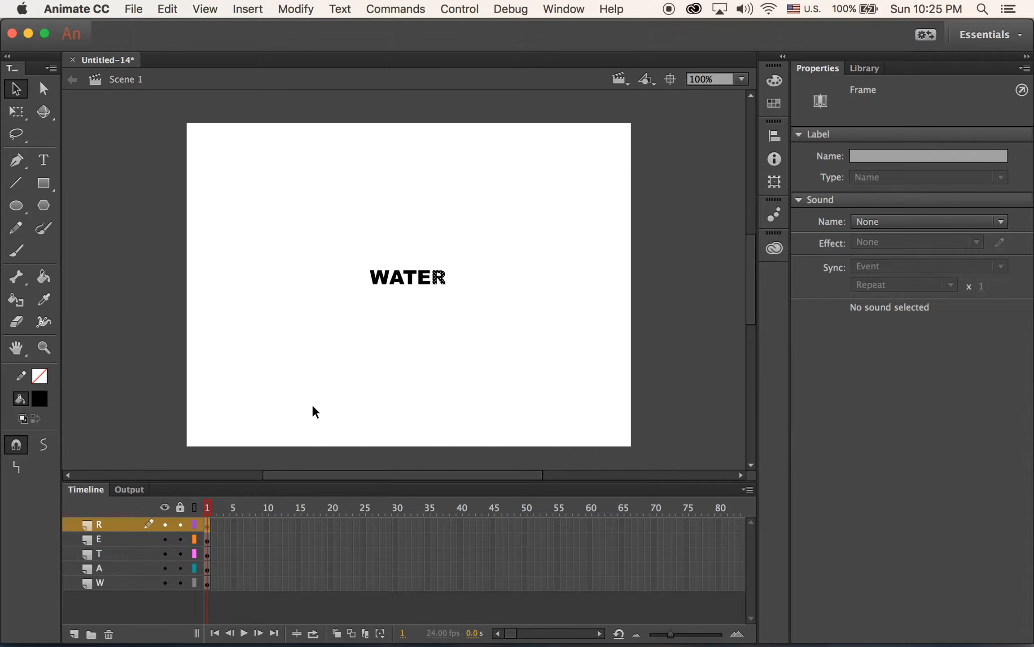
pyautogui.click(380, 397)
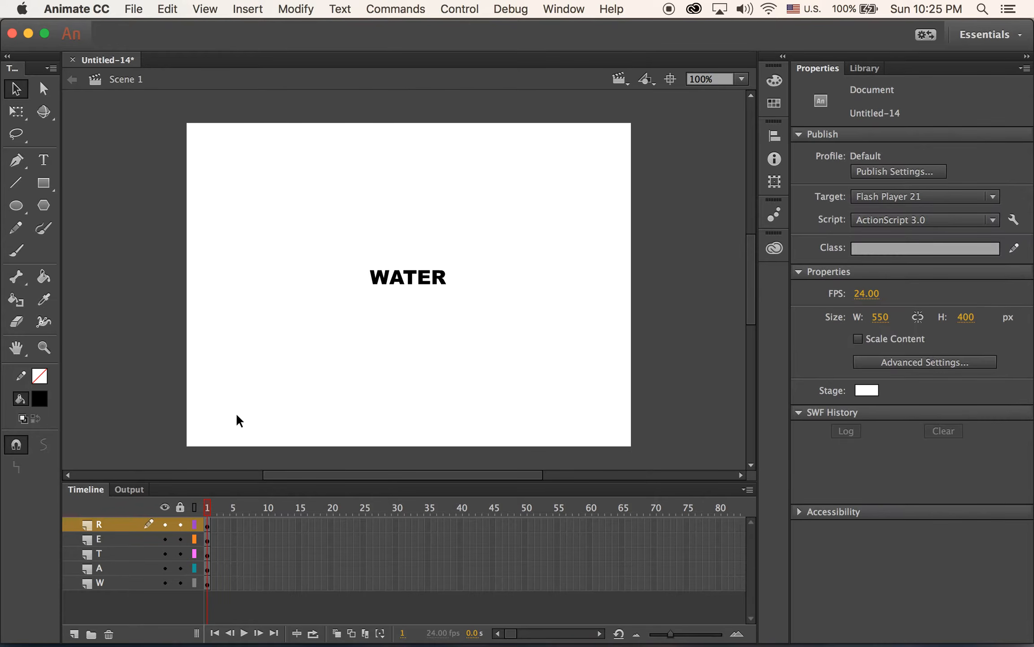
pyautogui.moveTo(324, 210); pyautogui.dragTo(561, 369)
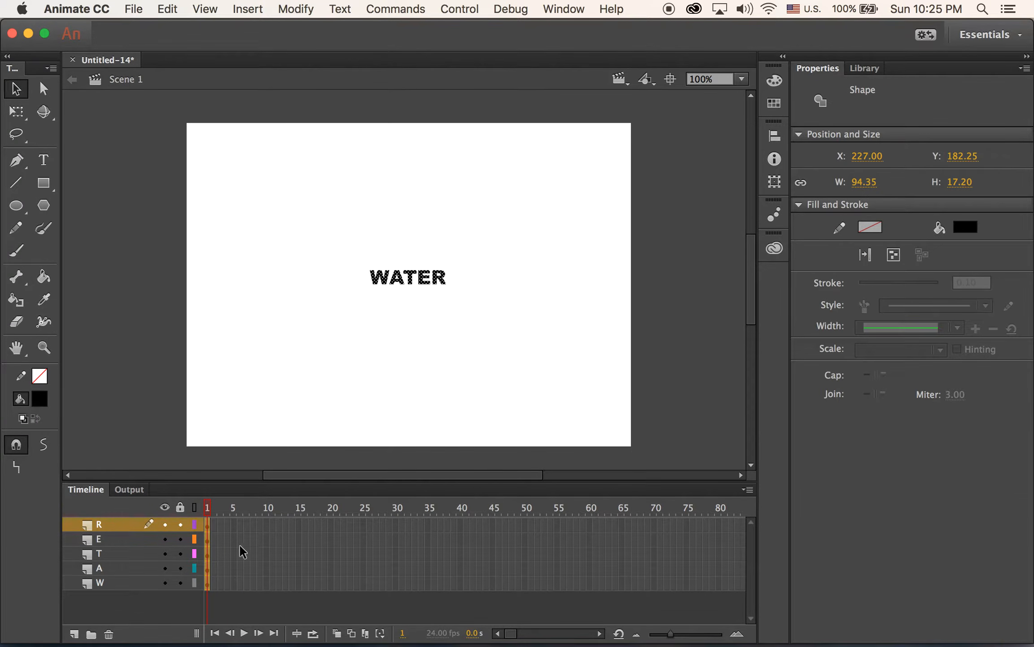
# - Insert a motion tween on the W layer and another on the A layer, starting from frame 1
pyautogui.click(207, 585)
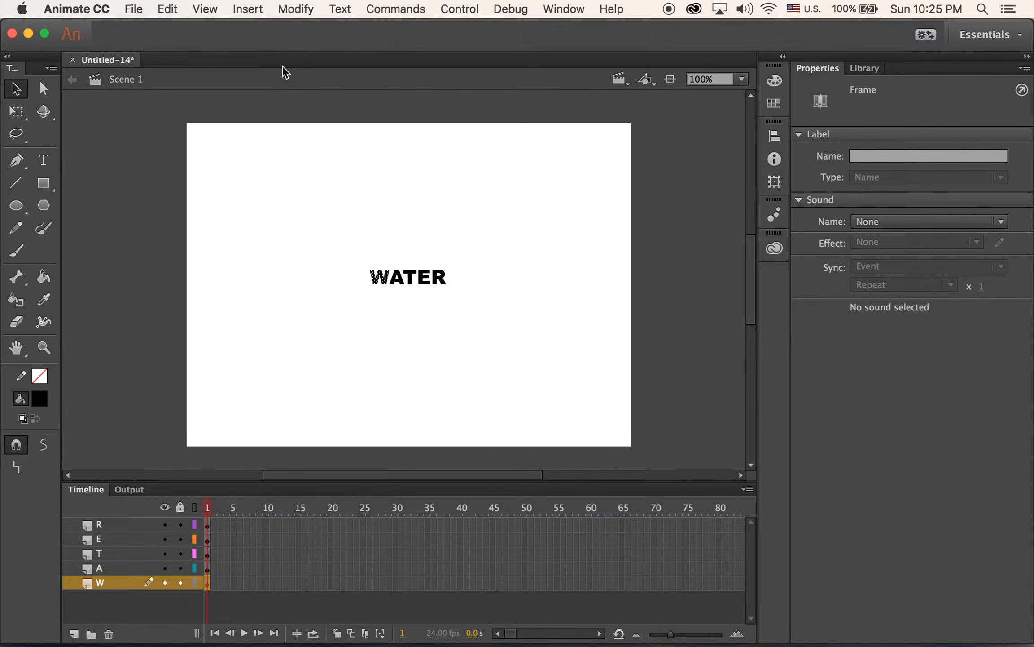
pyautogui.click(247, 8)
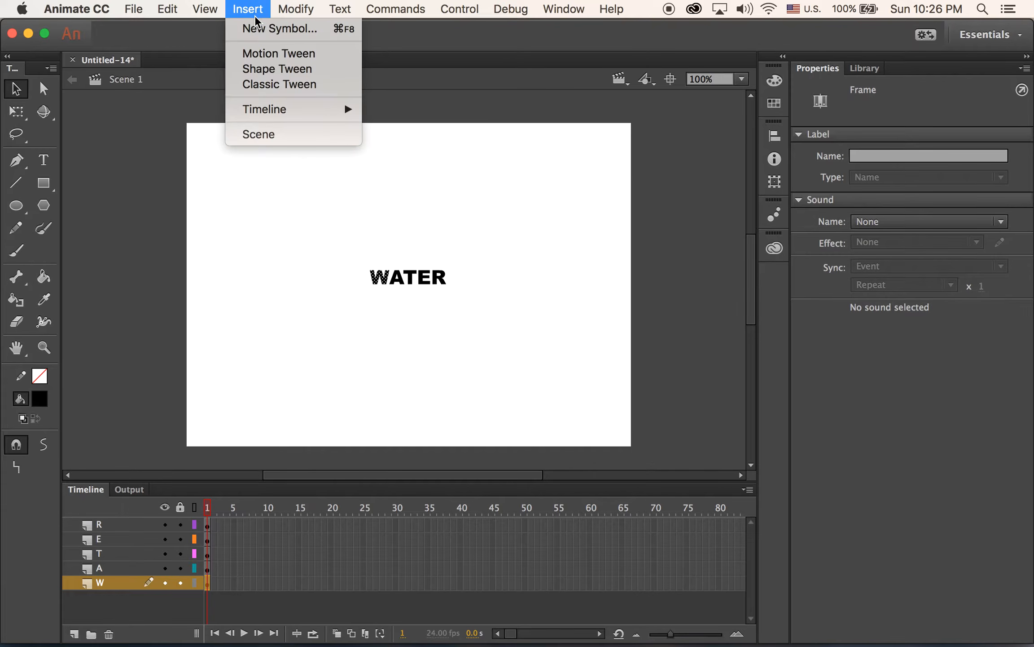
pyautogui.click(270, 60)
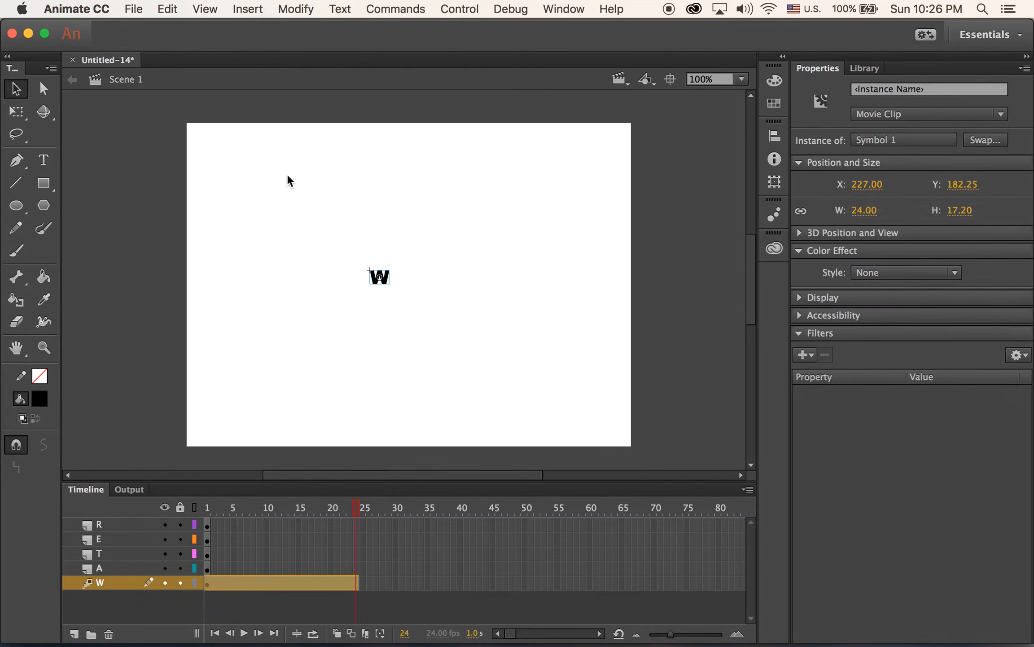
pyautogui.click(207, 569)
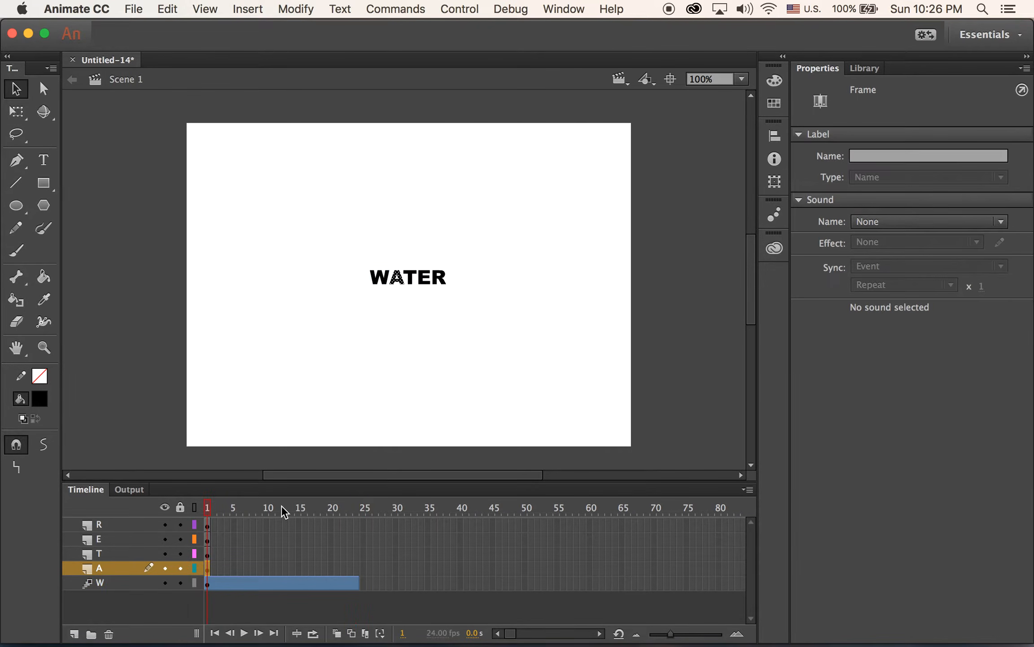
pyautogui.click(252, 6)
pyautogui.click(272, 56)
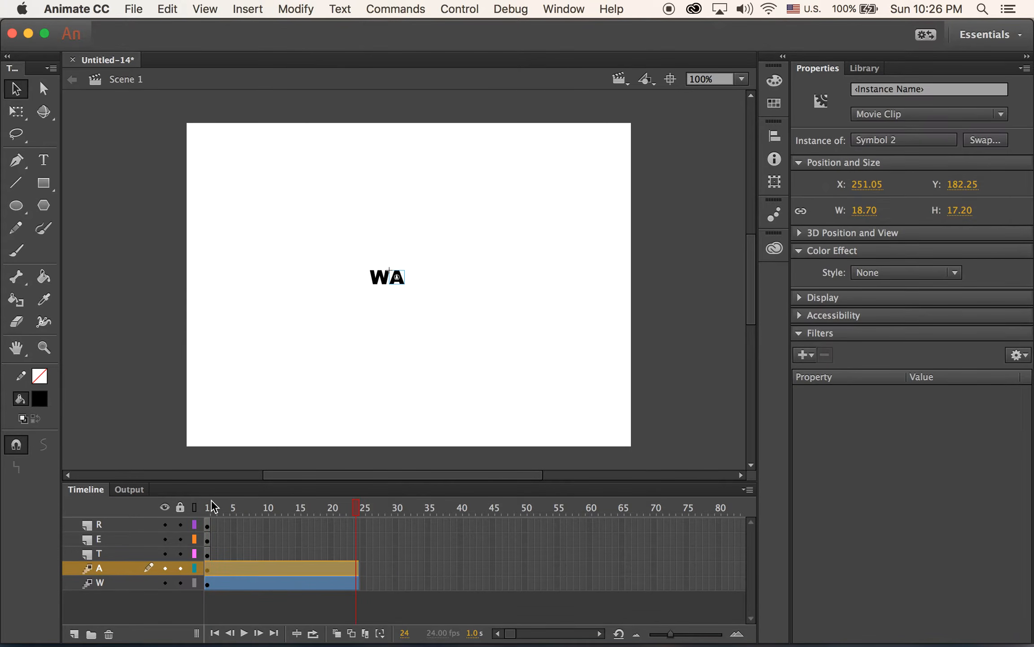
# - Insert motion tweens on the T, E and R layers, starting from frame 1
pyautogui.click(208, 552)
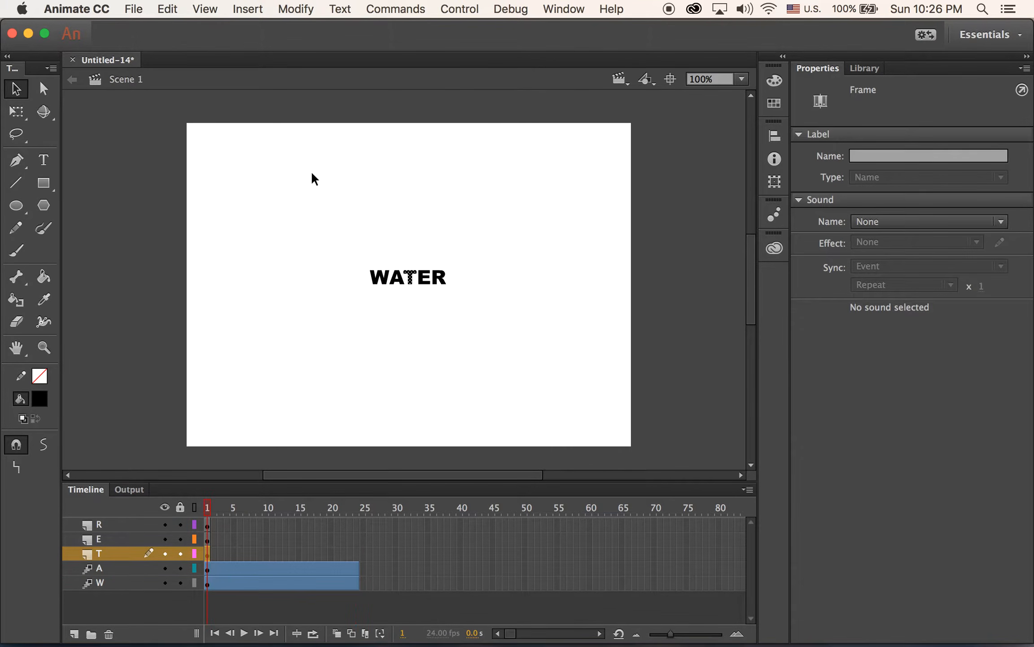
pyautogui.click(250, 7)
pyautogui.click(270, 53)
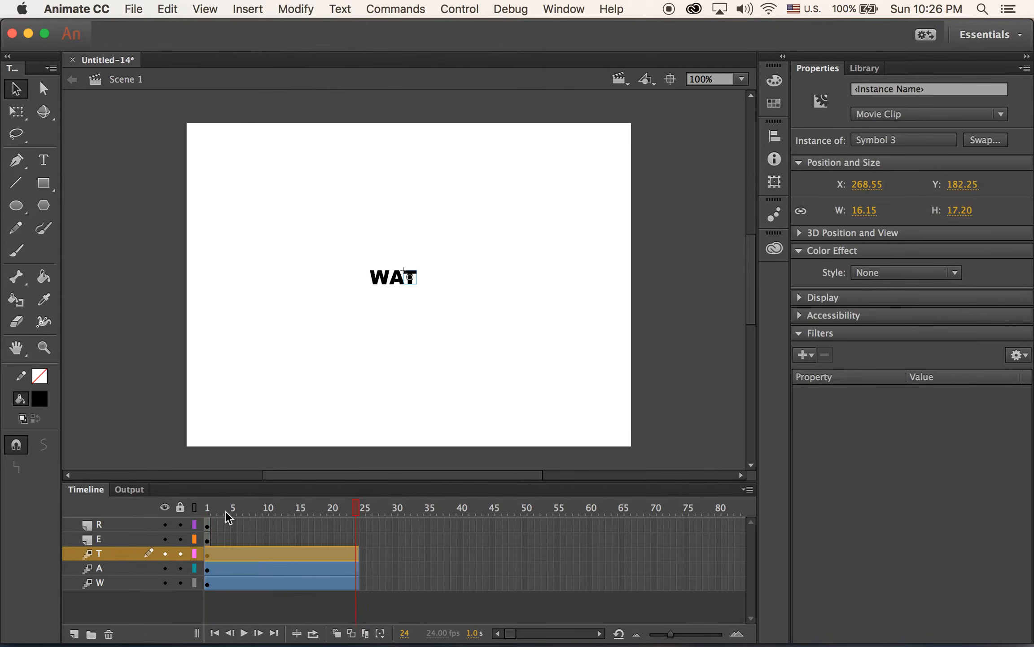
pyautogui.click(208, 539)
pyautogui.click(252, 8)
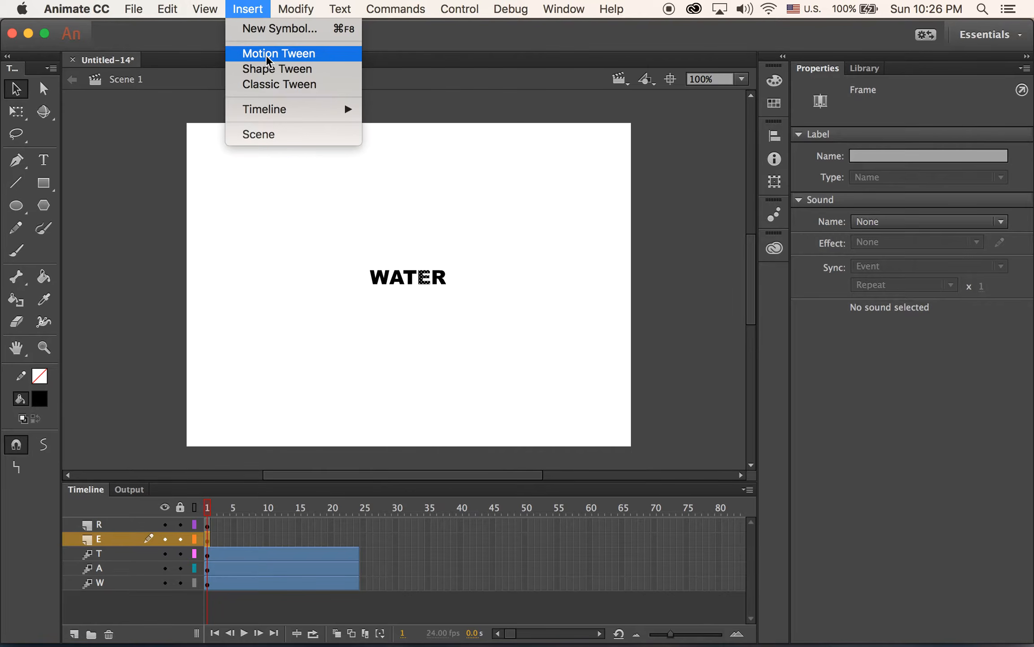
pyautogui.click(268, 55)
pyautogui.click(207, 523)
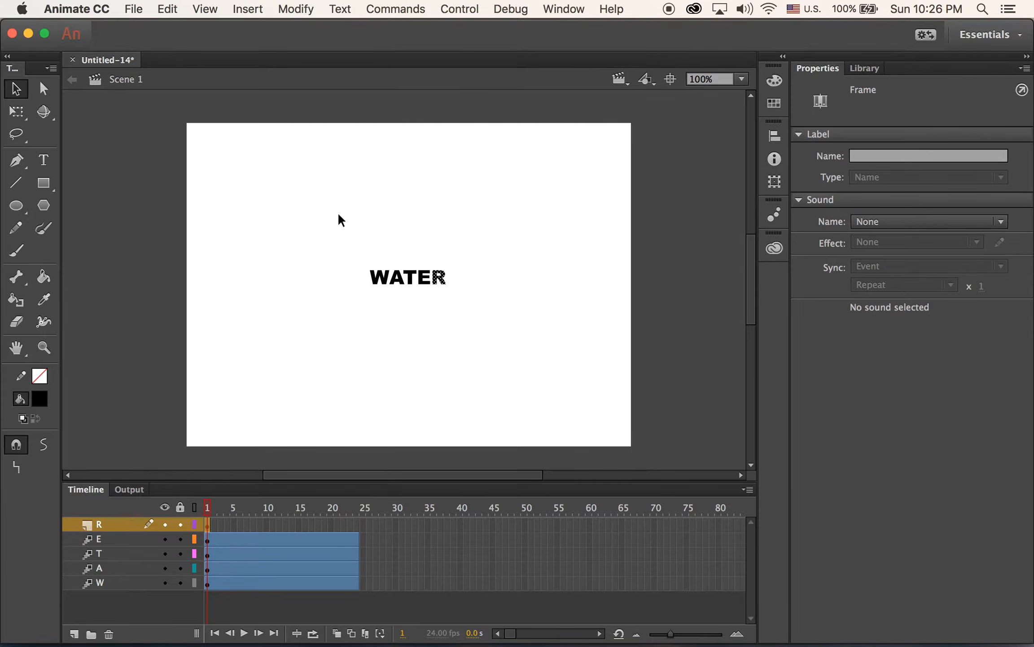
pyautogui.click(249, 8)
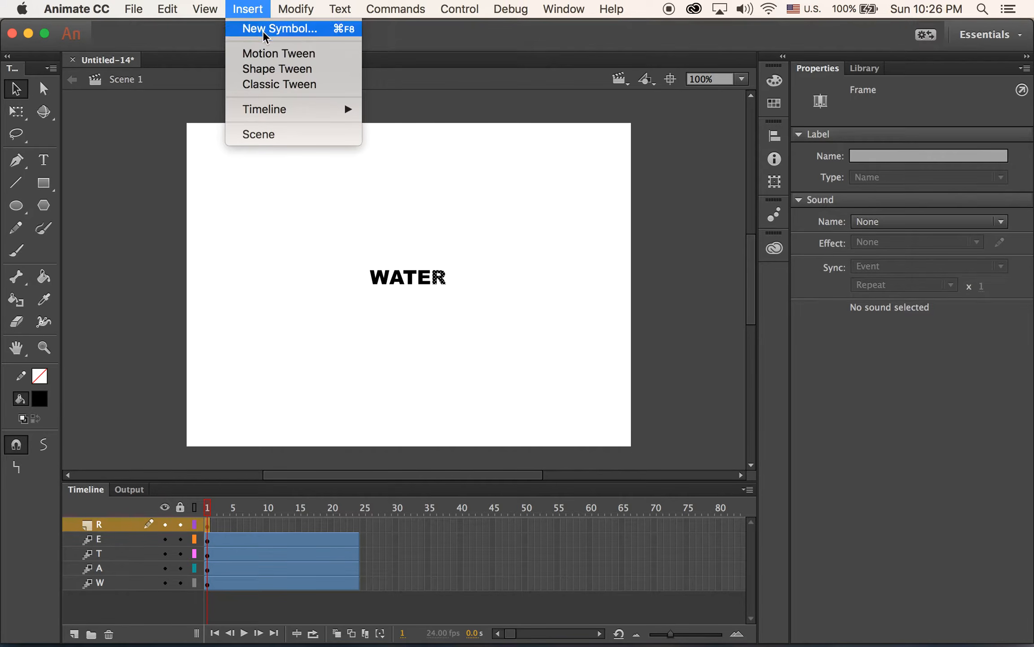
pyautogui.click(278, 53)
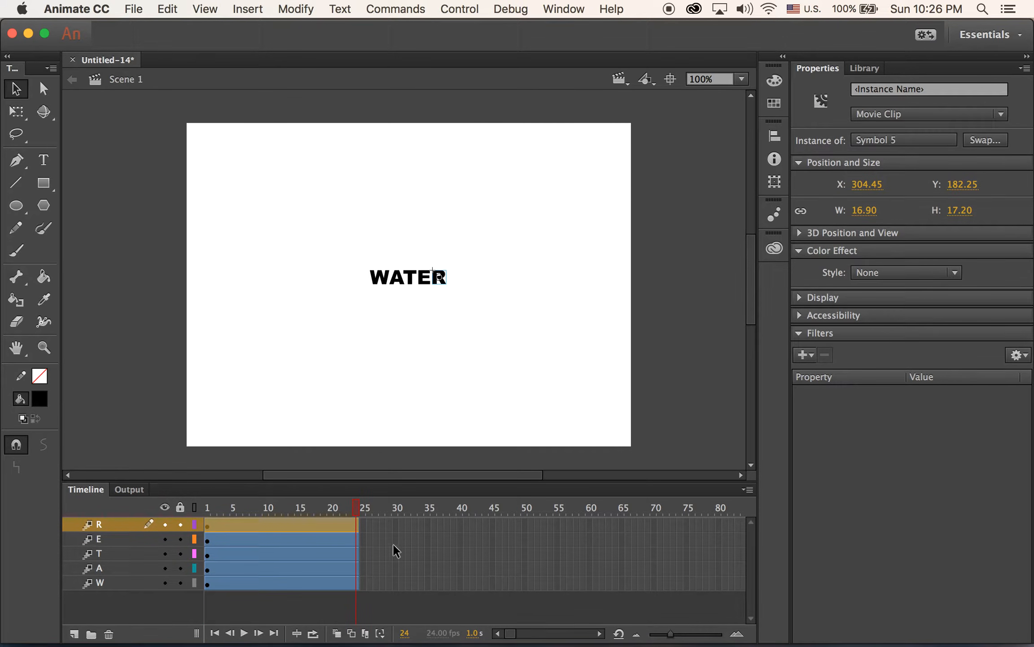
# - Return the playhead to frame 1 and play the timeline
pyautogui.moveTo(354, 506); pyautogui.dragTo(209, 514)
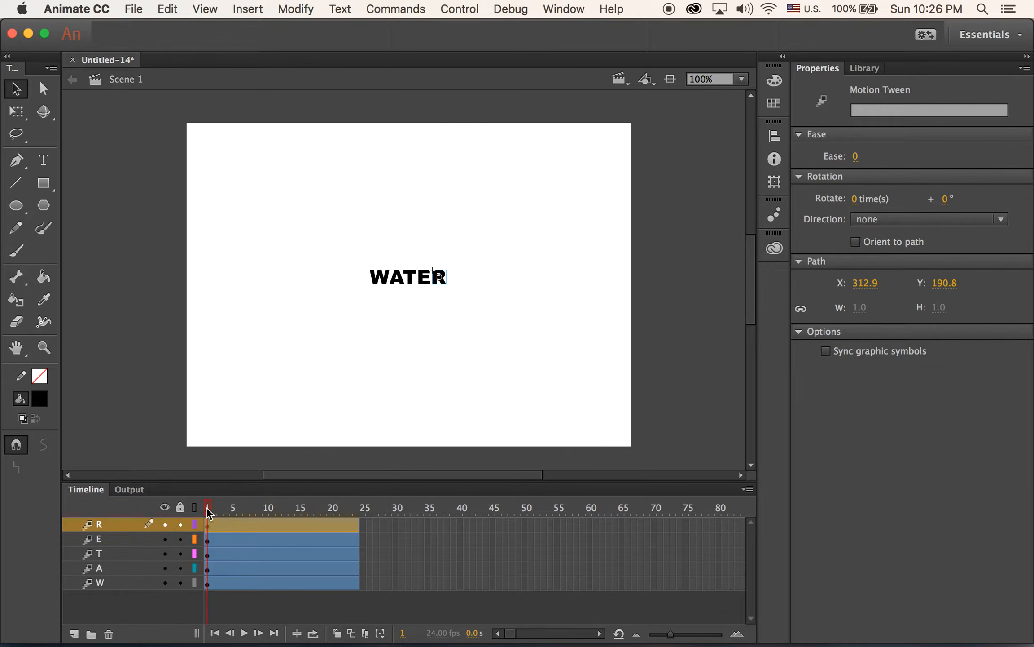
pyautogui.press('Return')
# - Insert a keyframe at frame 24 on all five letter layers: R, E, T, A and W
pyautogui.click(357, 528)
pyautogui.keyDown('shift'); pyautogui.click(358, 542); pyautogui.keyUp('shift')
pyautogui.keyDown('shift'); pyautogui.click(355, 554); pyautogui.keyUp('shift')
pyautogui.keyDown('shift'); pyautogui.click(355, 568); pyautogui.keyUp('shift')
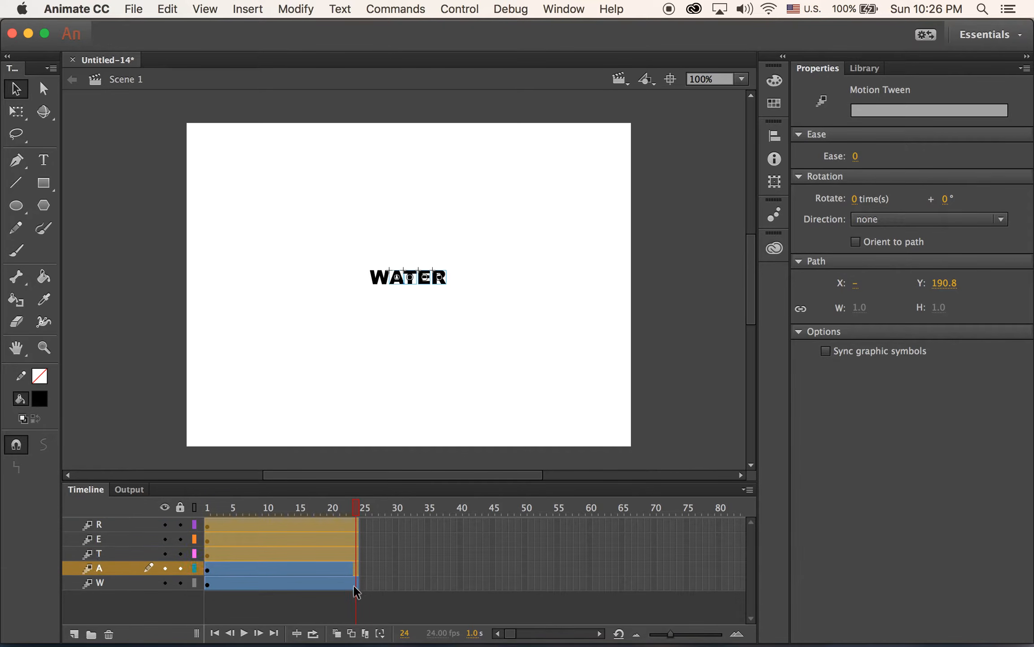
pyautogui.keyDown('shift'); pyautogui.click(353, 582); pyautogui.keyUp('shift')
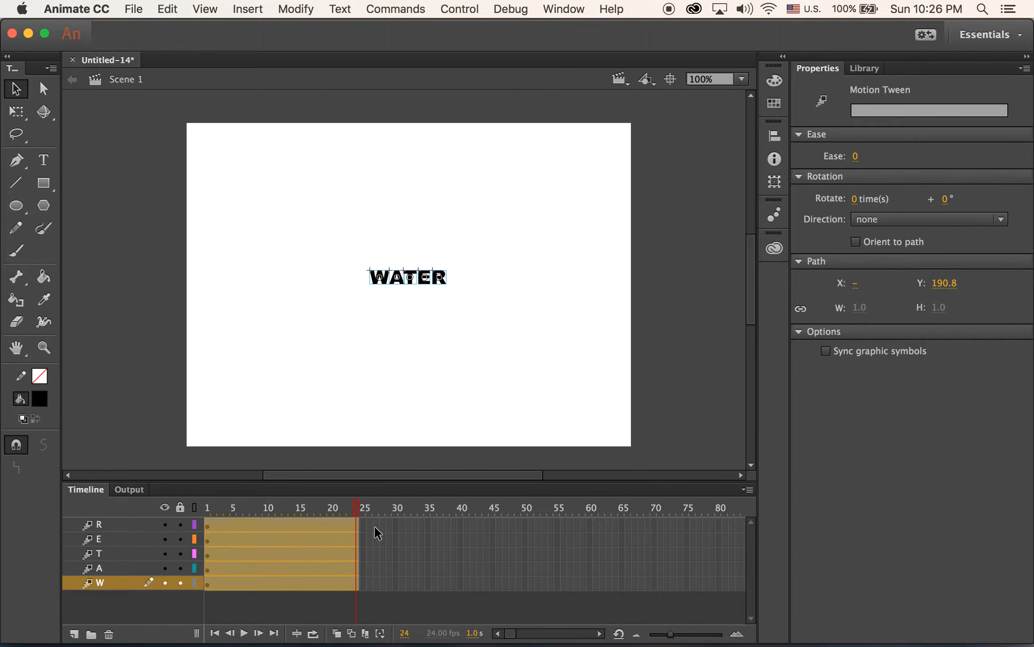
pyautogui.click(248, 9)
pyautogui.moveTo(291, 109)
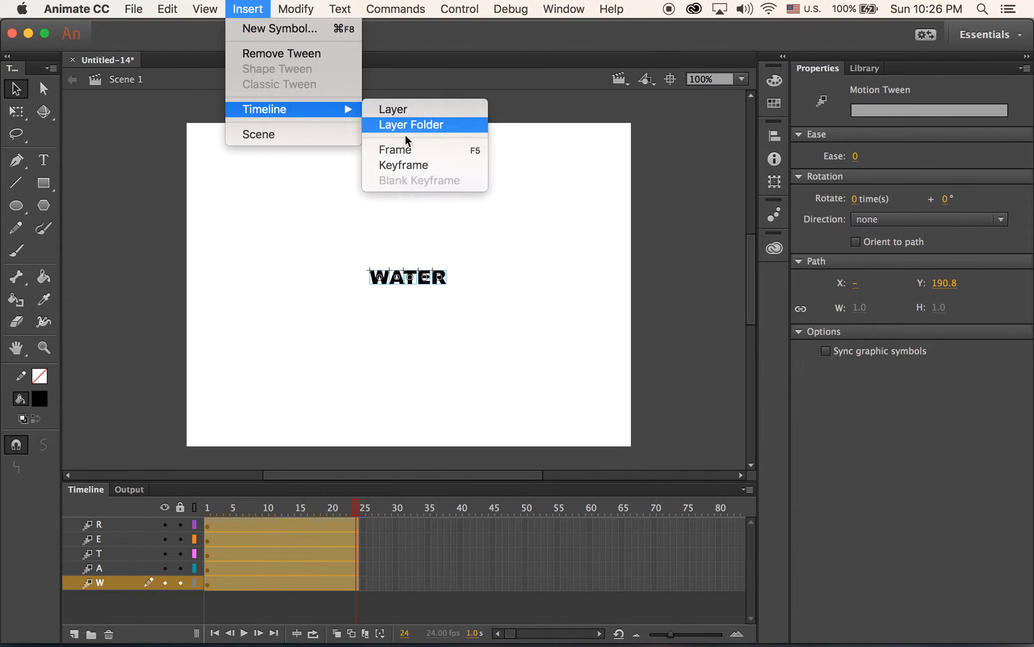
pyautogui.click(456, 165)
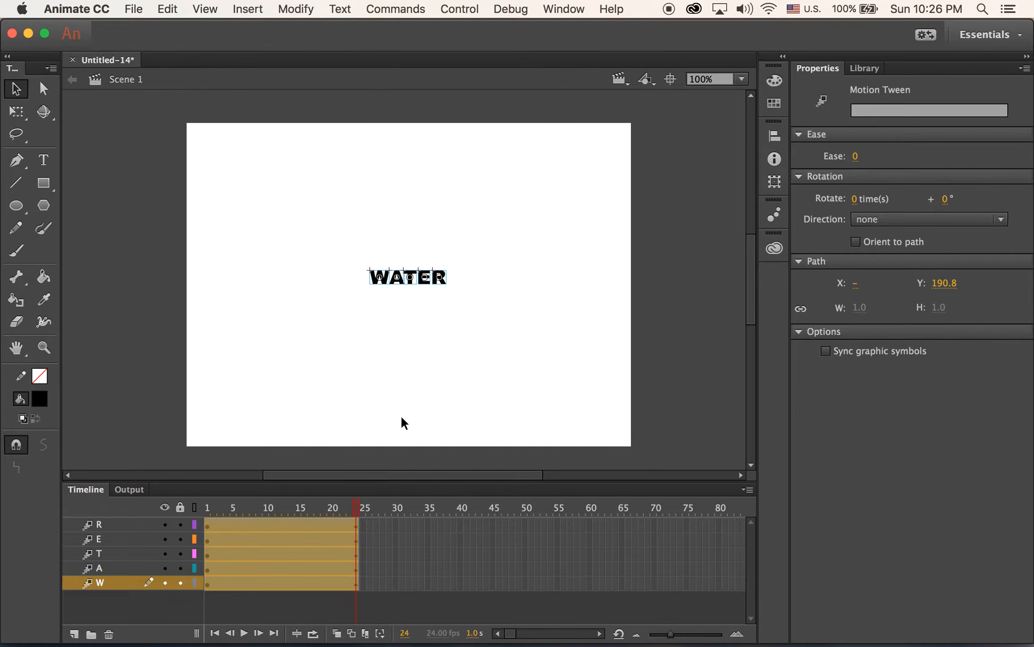
pyautogui.click(310, 507)
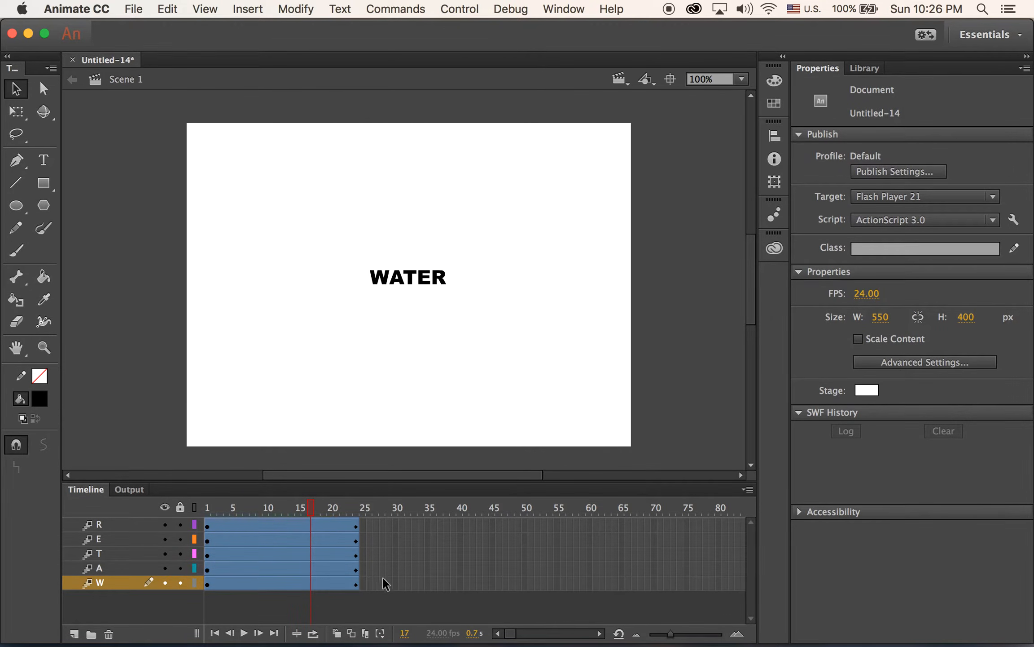
# - Shorten the motion tweens of all five letter layers to end at frame 10, and return the playhead to frame 1
pyautogui.click(356, 582)
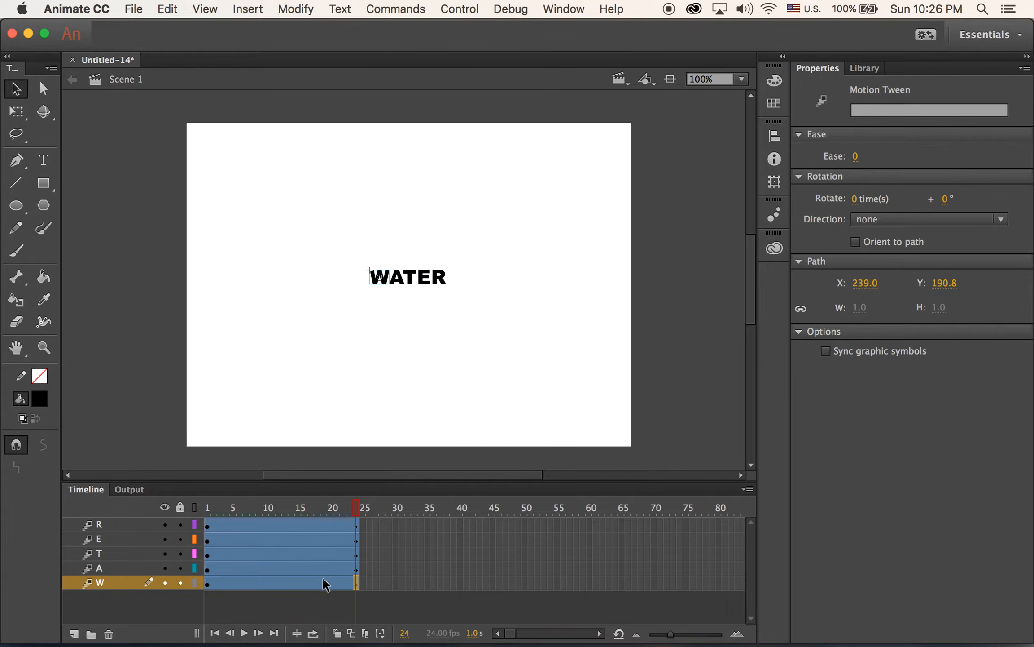
pyautogui.click(345, 526)
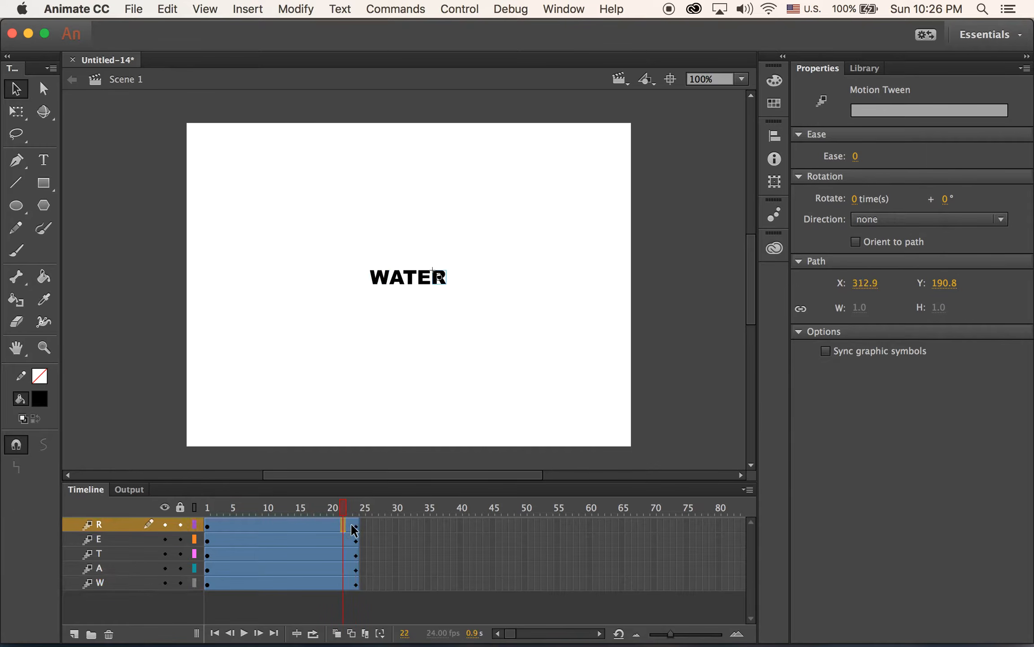
pyautogui.click(354, 524)
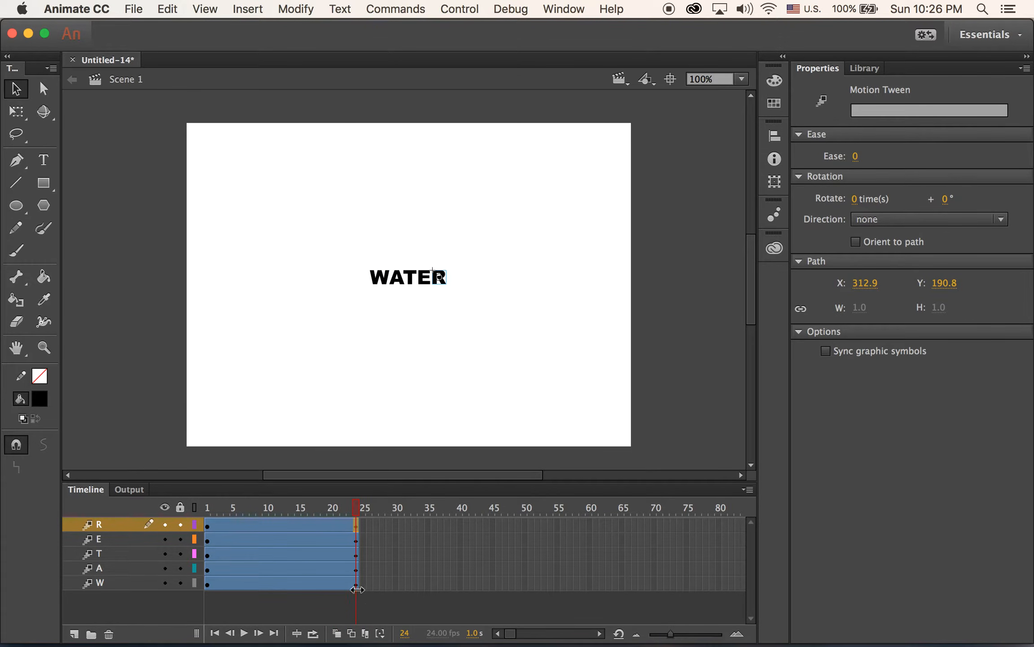
pyautogui.keyDown('shift'); pyautogui.click(161, 579); pyautogui.keyUp('shift')
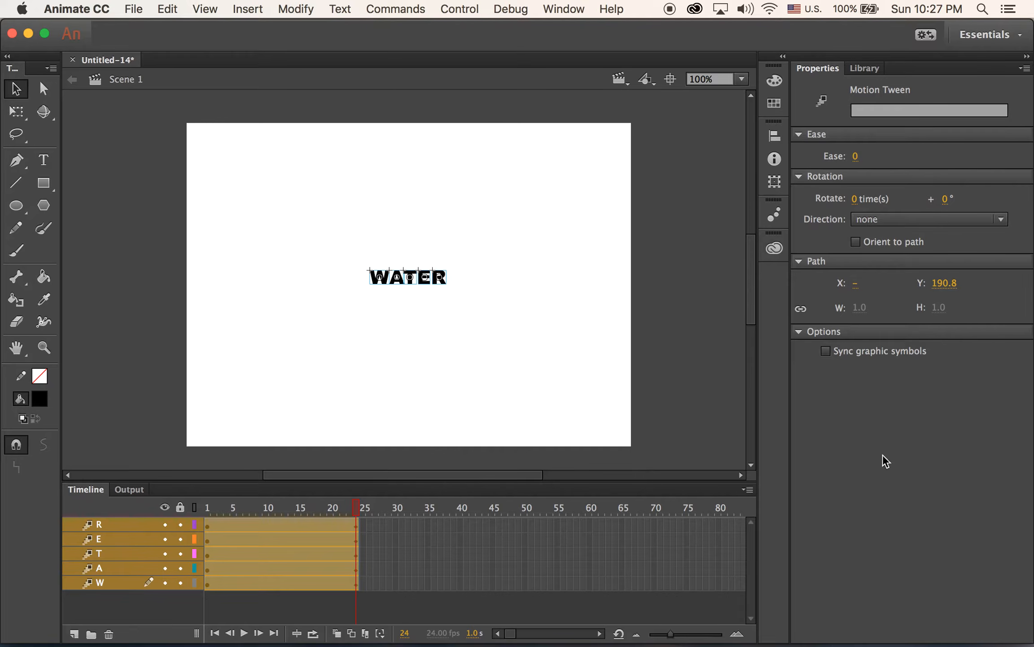
pyautogui.click(359, 528)
pyautogui.moveTo(358, 527); pyautogui.dragTo(202, 498)
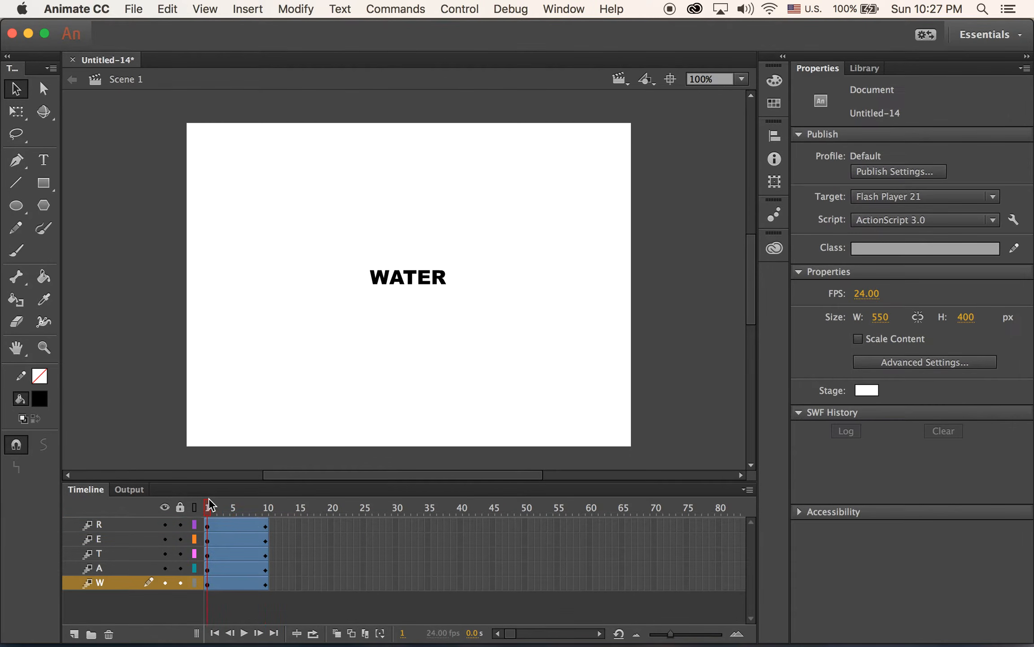
pyautogui.moveTo(297, 513)
pyautogui.mouseDown()
pyautogui.moveTo(211, 510)
pyautogui.moveTo(285, 517)
pyautogui.mouseUp()
pyautogui.moveTo(185, 505); pyautogui.dragTo(201, 488)
pyautogui.click(211, 511)
# - Scale the W at frame 1 to 700% in both width and height
pyautogui.click(207, 584)
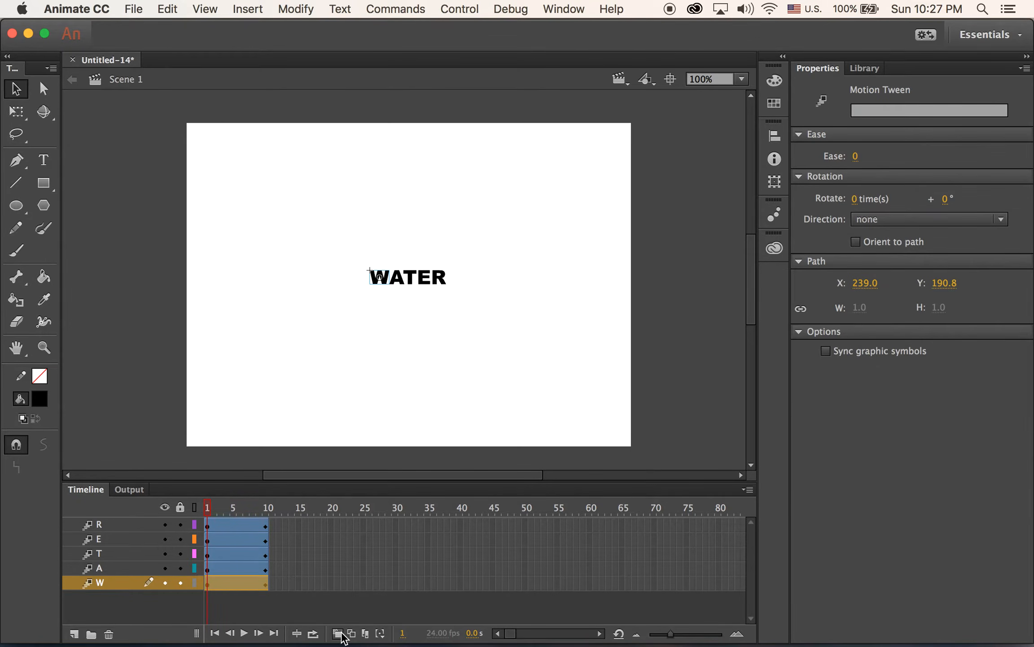
pyautogui.click(375, 285)
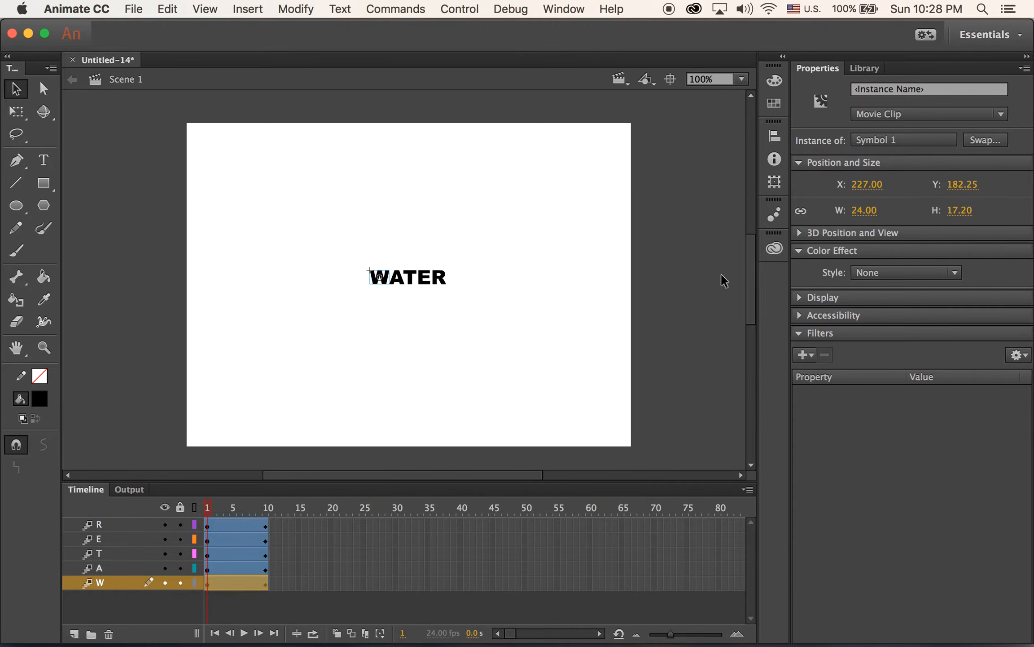
pyautogui.click(775, 182)
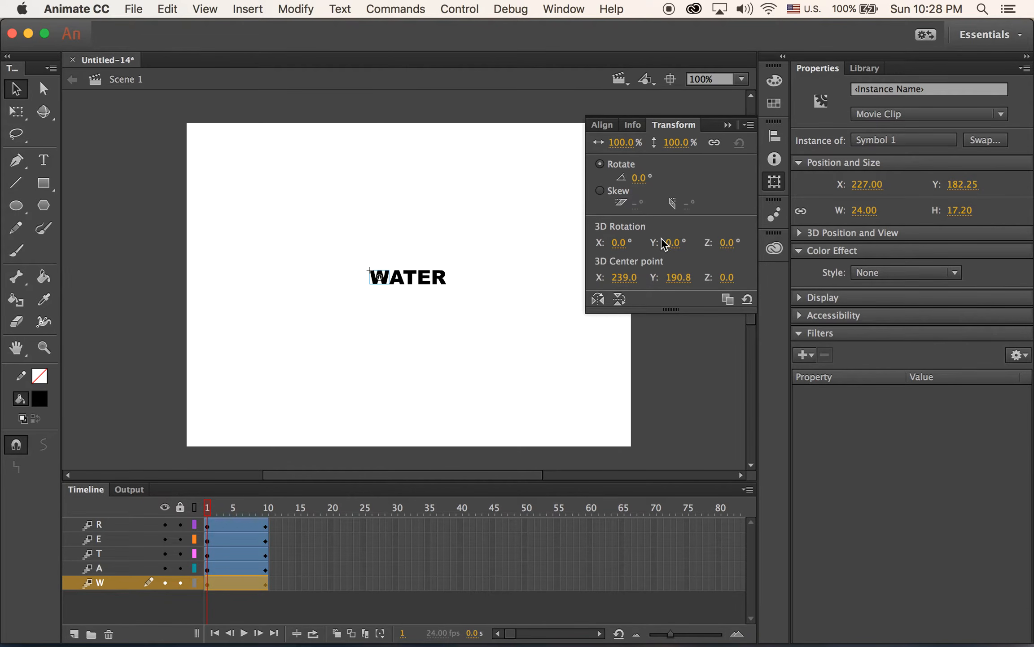
pyautogui.click(626, 149)
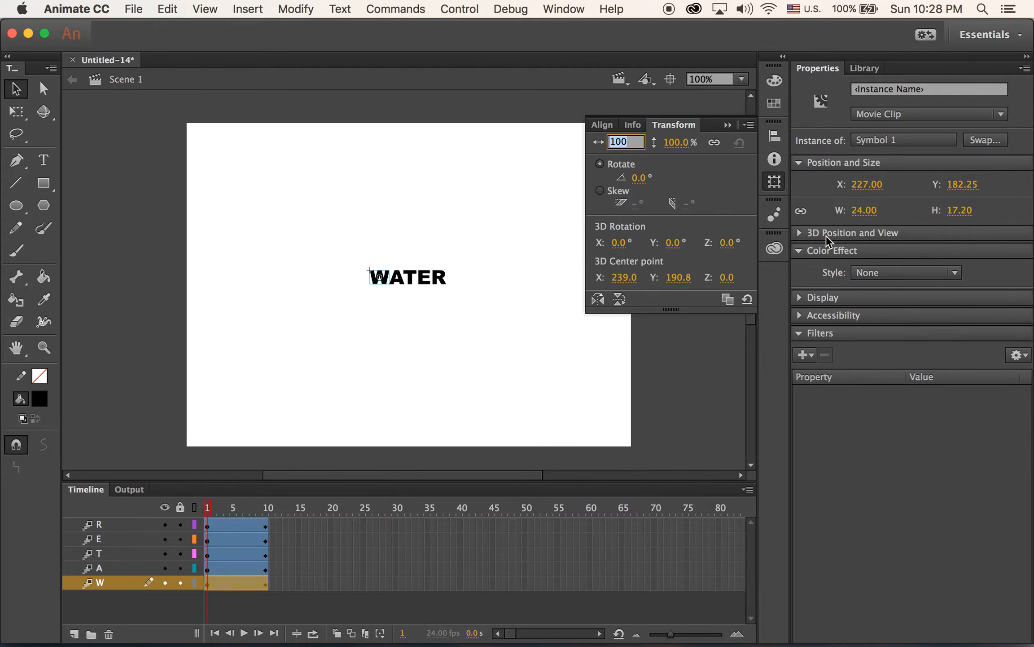
pyautogui.write('700')
pyautogui.press('Return')
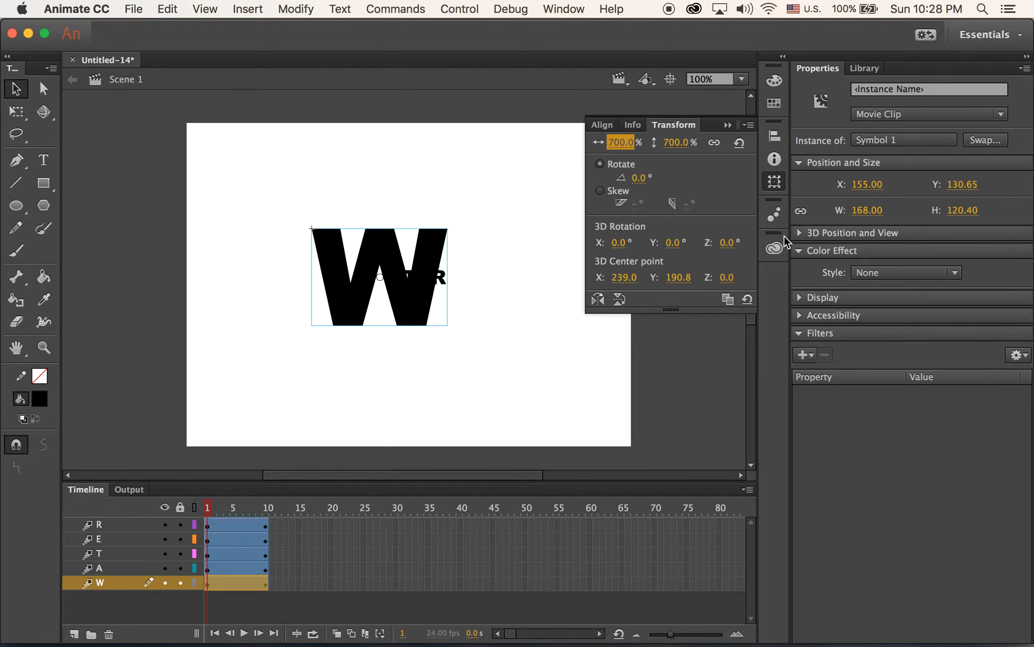
# - Rotate the enlarged W at frame 1 by 90 degrees
pyautogui.click(641, 178)
pyautogui.write('0')
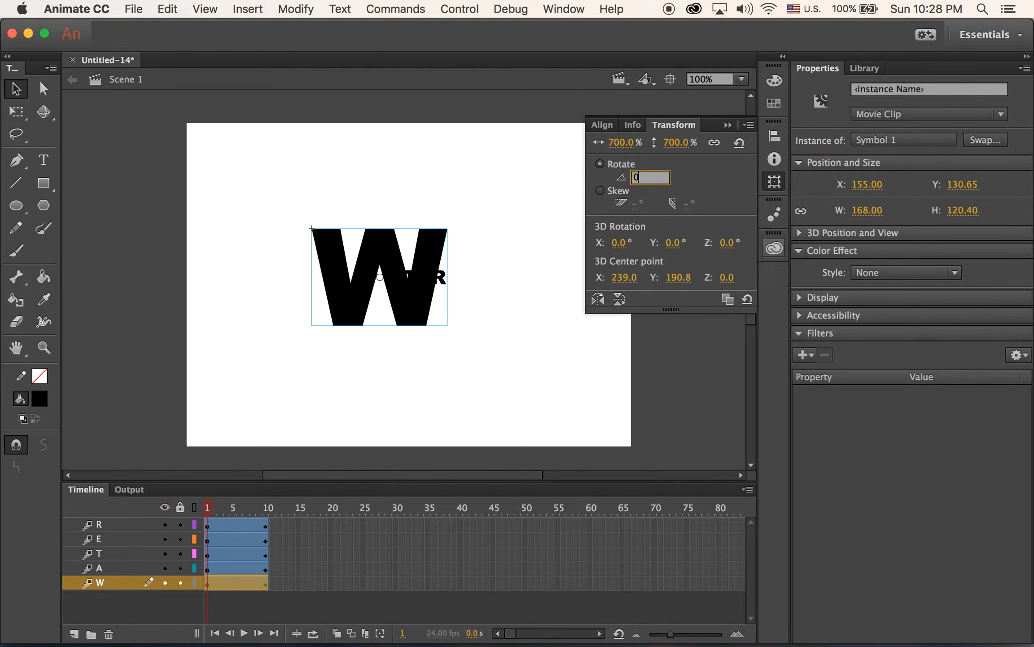
pyautogui.press('BackSpace')
pyautogui.write('90')
pyautogui.press('Return')
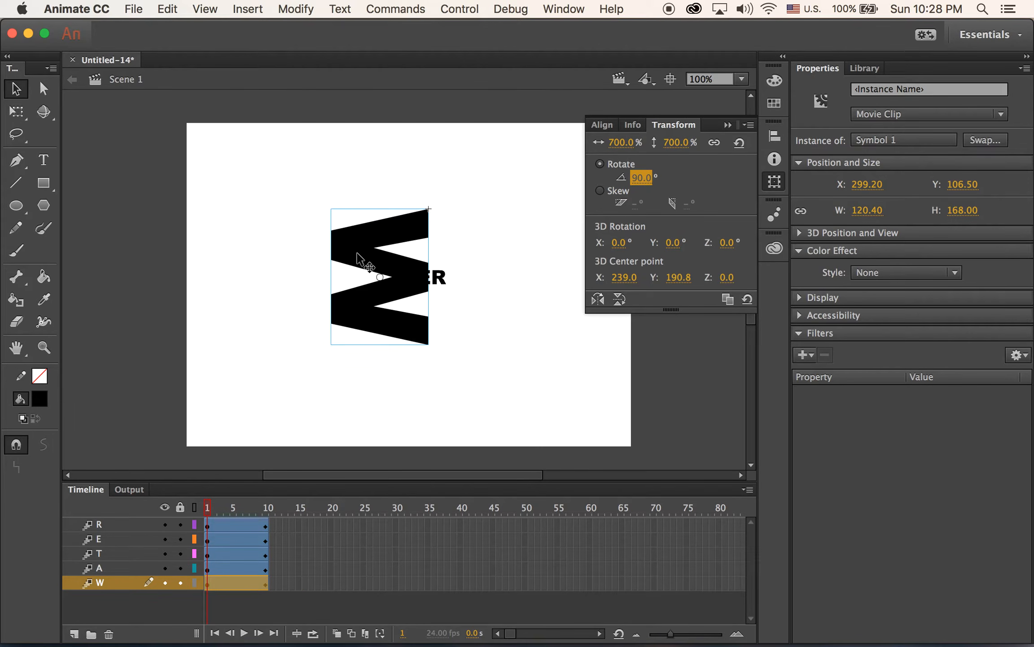
pyautogui.click(455, 277)
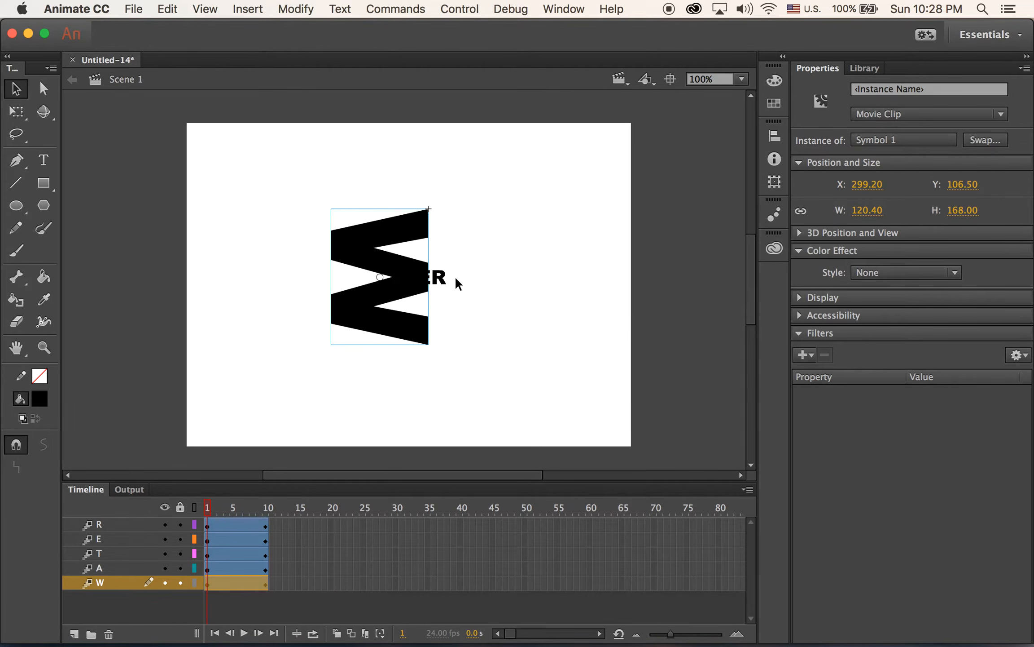
# - Apply an Alpha color effect to the W at frame 1 and set it to 0%
pyautogui.click(800, 250)
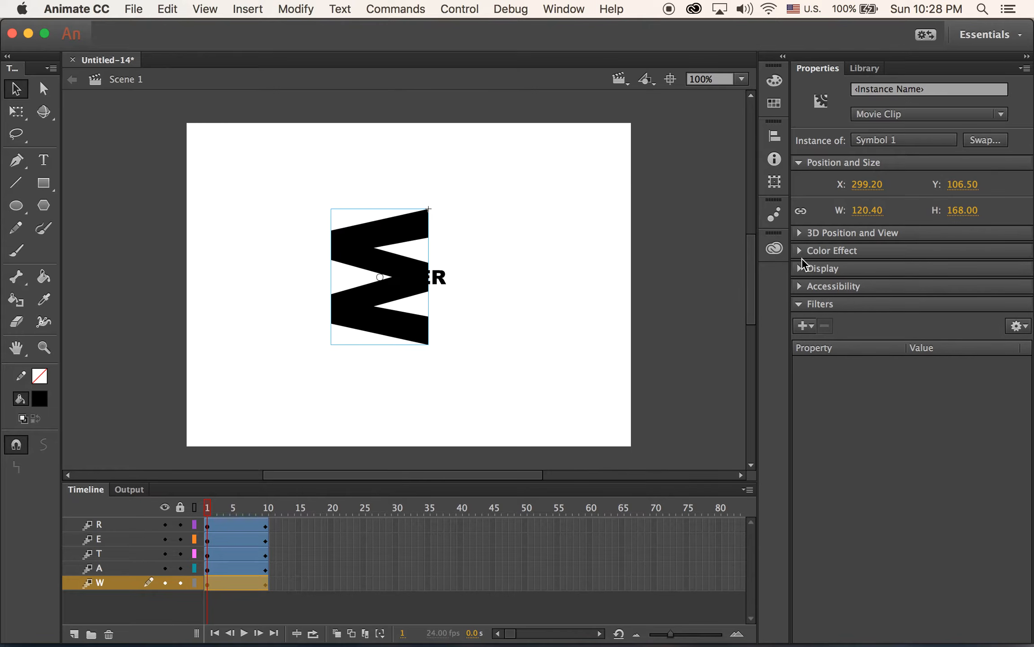
pyautogui.click(801, 251)
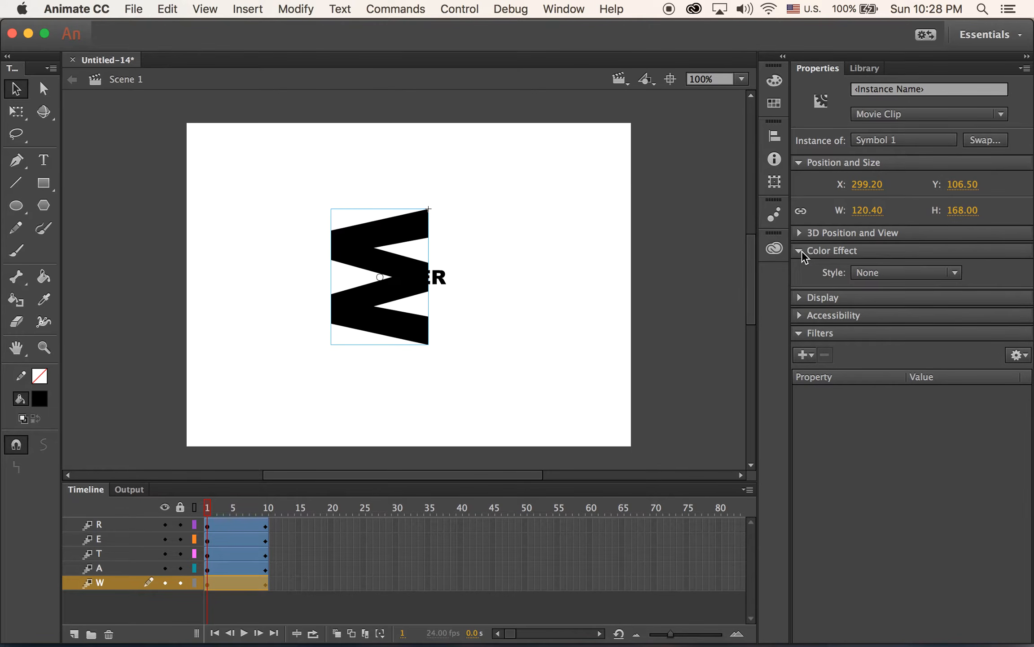
pyautogui.click(907, 274)
pyautogui.click(908, 359)
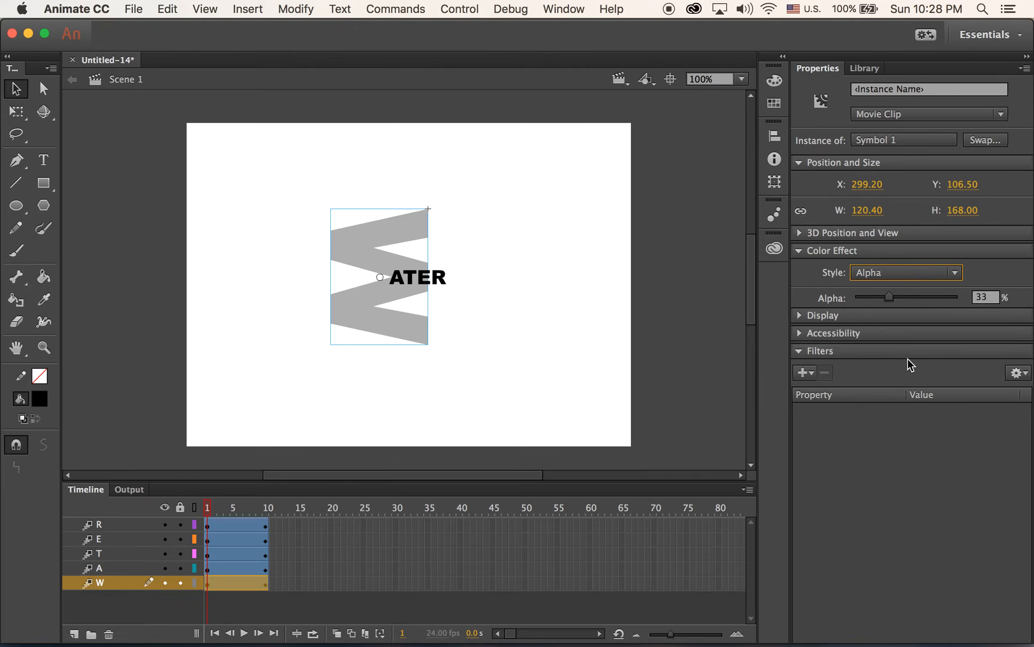
pyautogui.moveTo(889, 296); pyautogui.dragTo(747, 269)
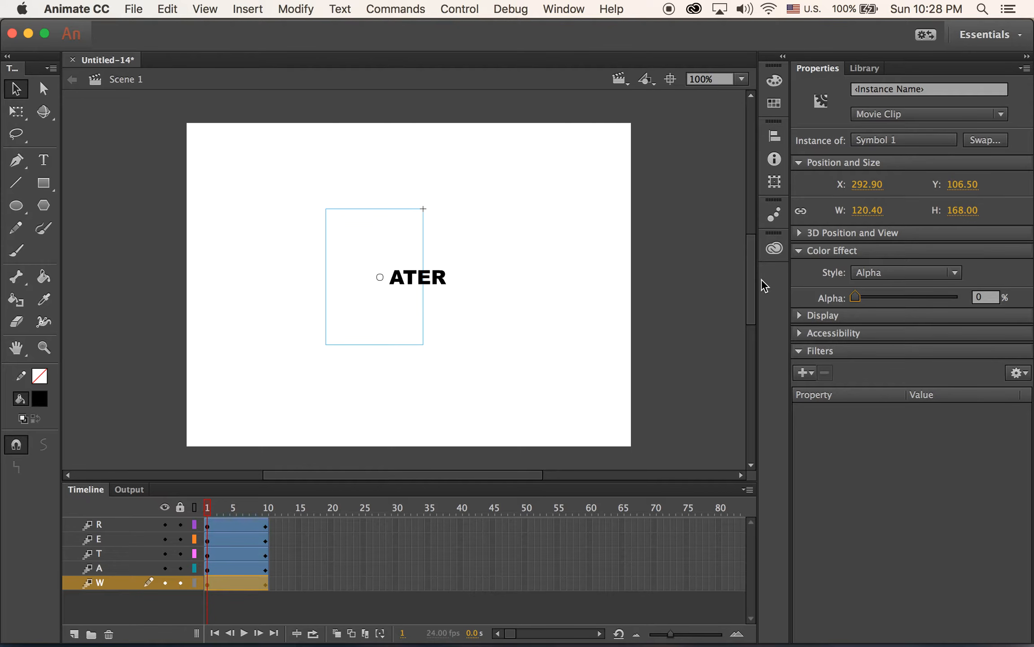
# - Set the alpha of the W at frame 10 to 100%
pyautogui.moveTo(209, 508); pyautogui.dragTo(266, 509)
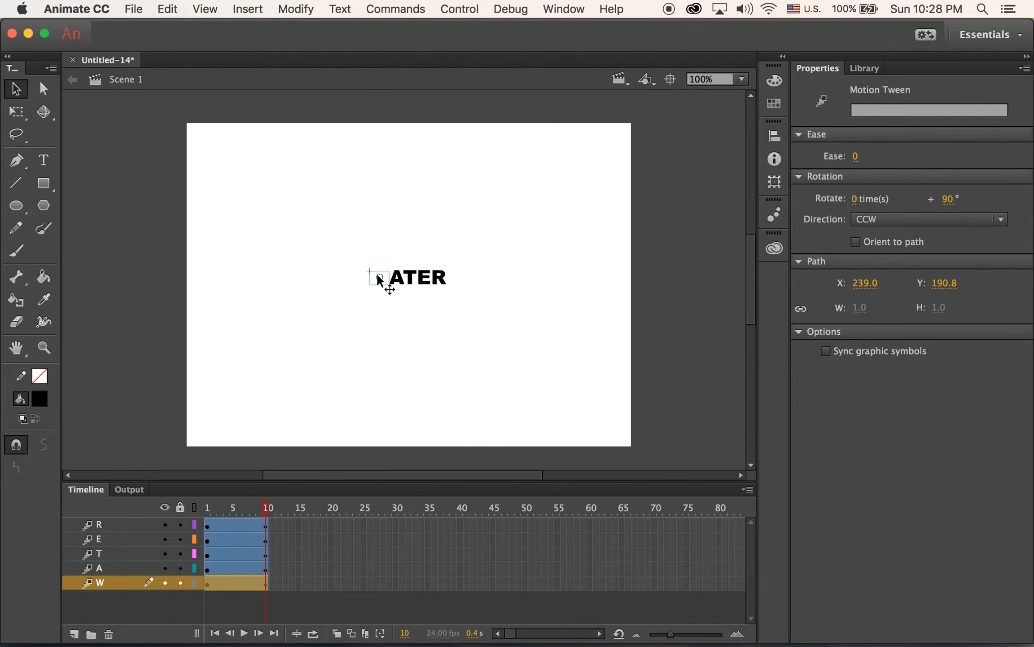
pyautogui.click(373, 278)
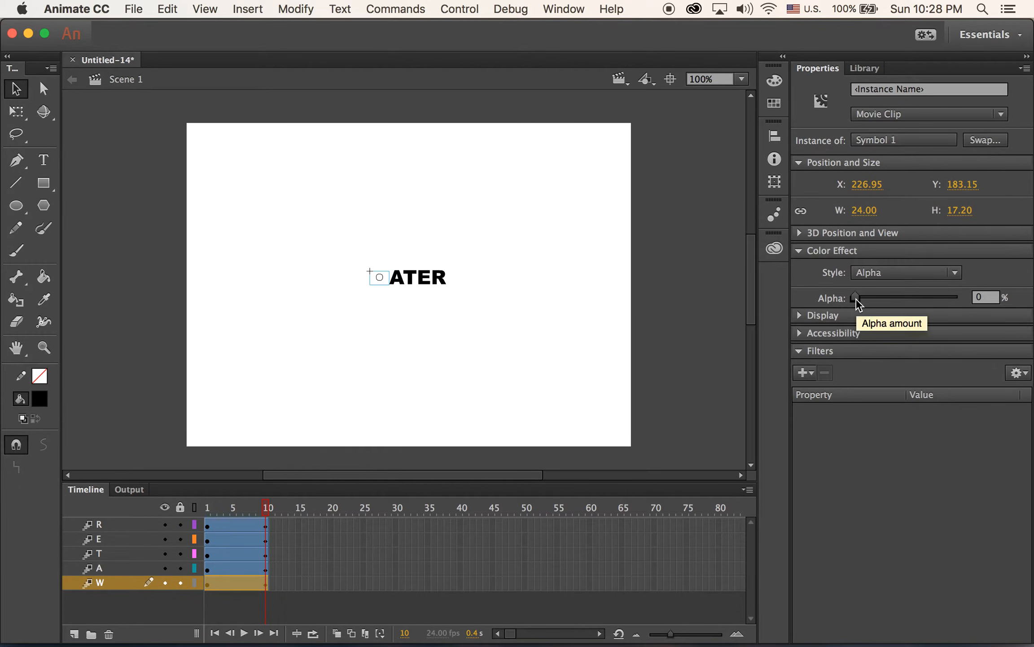
pyautogui.moveTo(857, 299); pyautogui.dragTo(1023, 316)
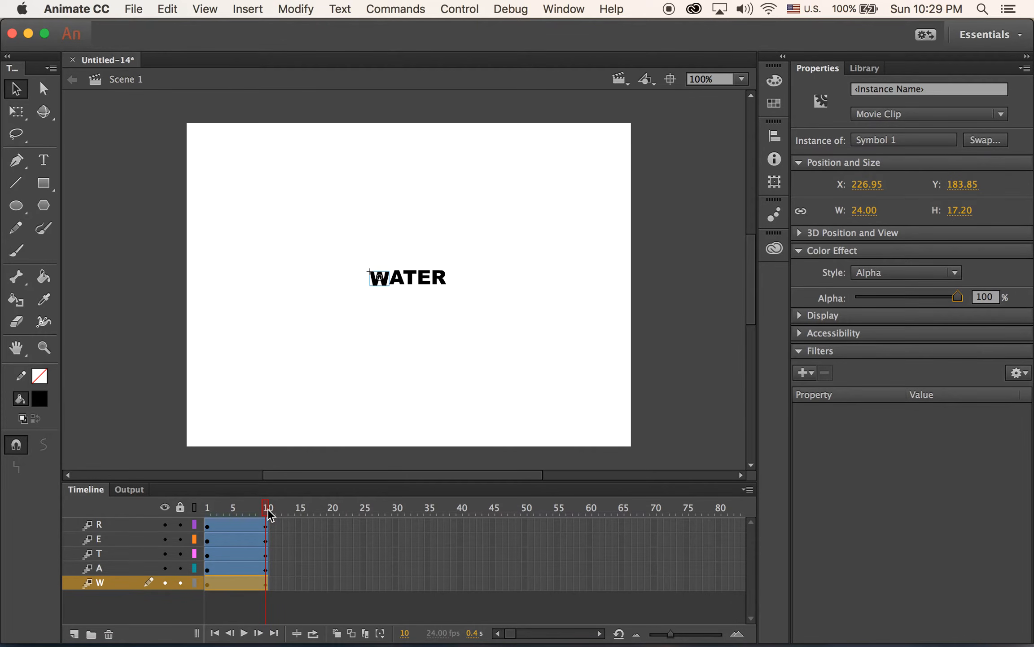
# - Play the timeline to preview the W animation, and scrub the playhead back from frame 10 to frame 1
pyautogui.moveTo(270, 515)
pyautogui.mouseDown()
pyautogui.moveTo(186, 511)
pyautogui.moveTo(268, 522)
pyautogui.mouseUp()
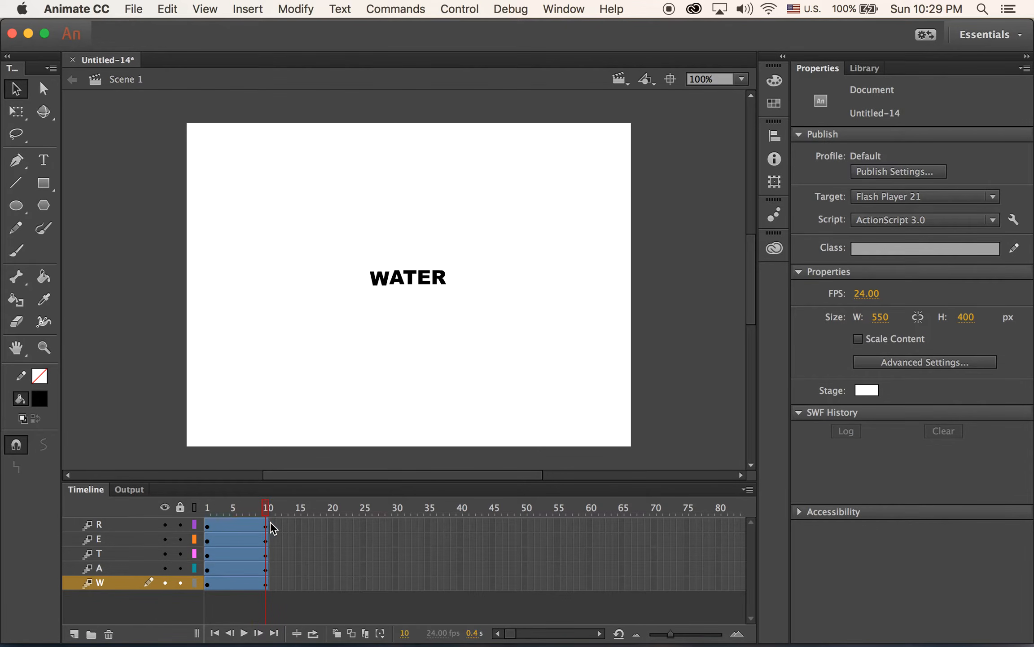
pyautogui.press('Return')
pyautogui.click(265, 583)
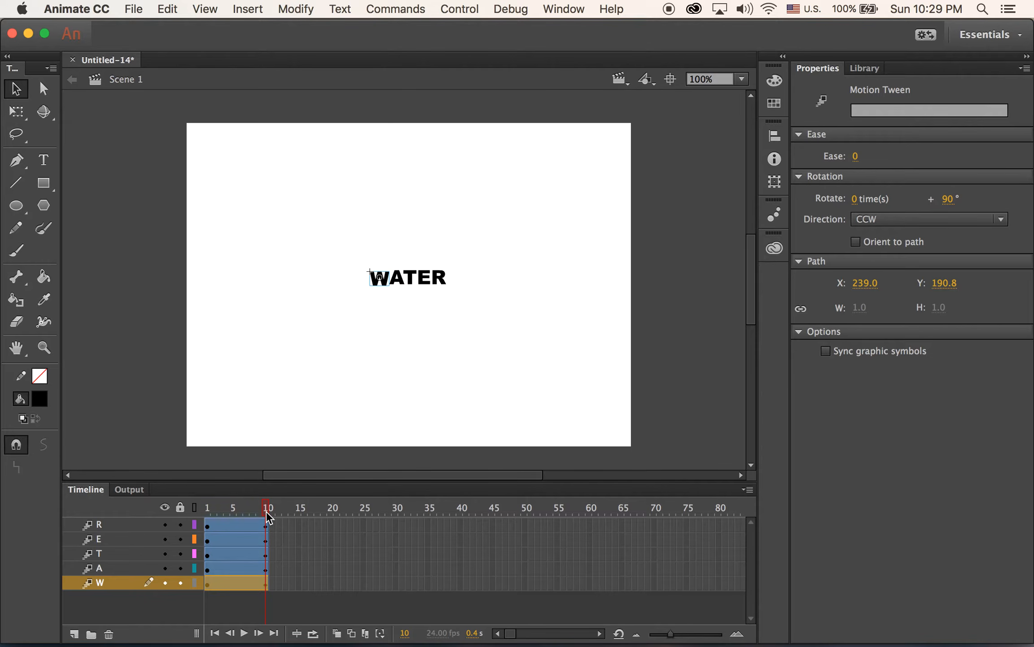
pyautogui.moveTo(266, 511); pyautogui.dragTo(168, 514)
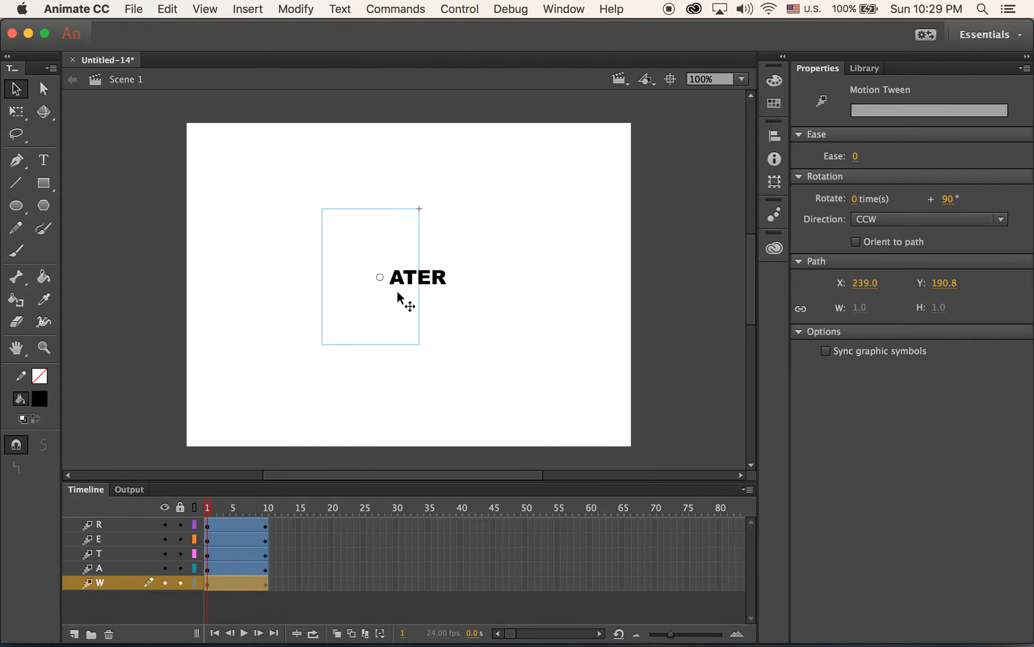
# - Scale the A at frame 1 to 700% in both width and height
pyautogui.click(209, 568)
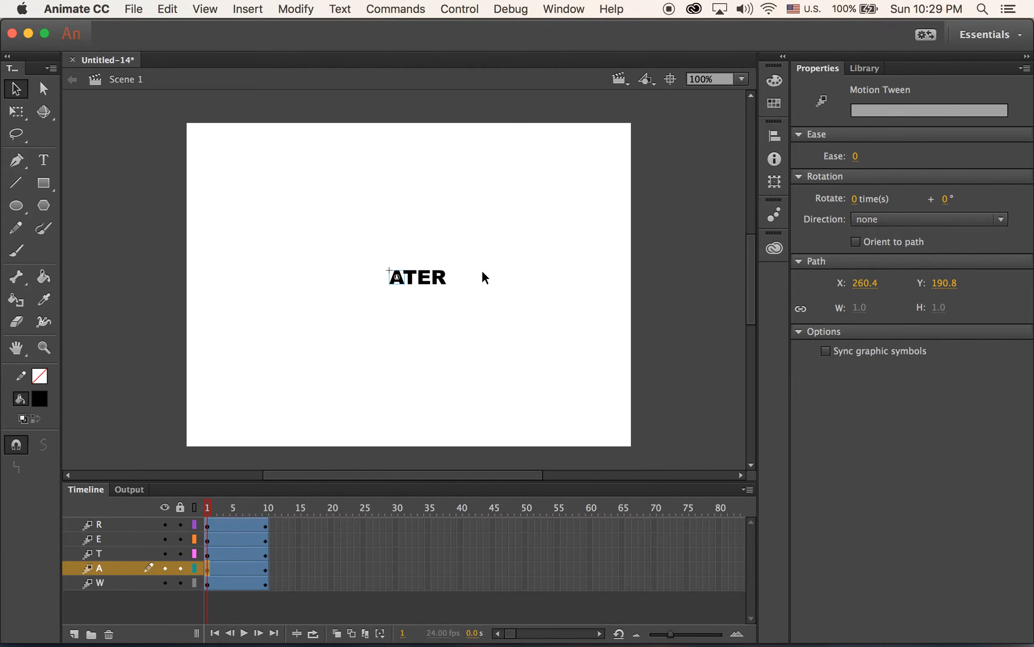
pyautogui.click(398, 284)
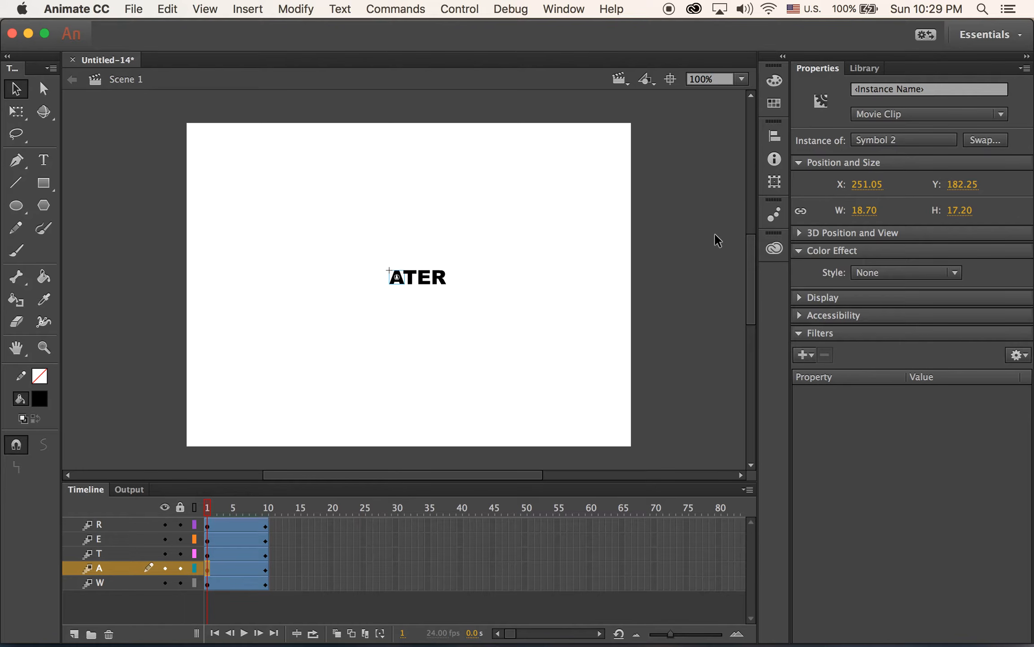
pyautogui.click(775, 182)
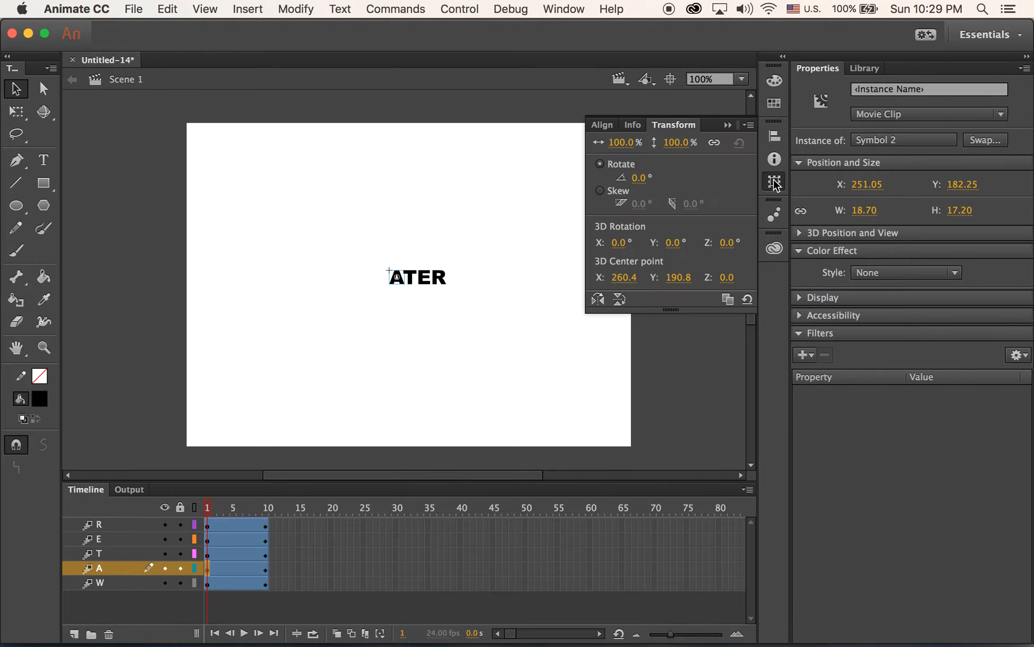
pyautogui.click(619, 142)
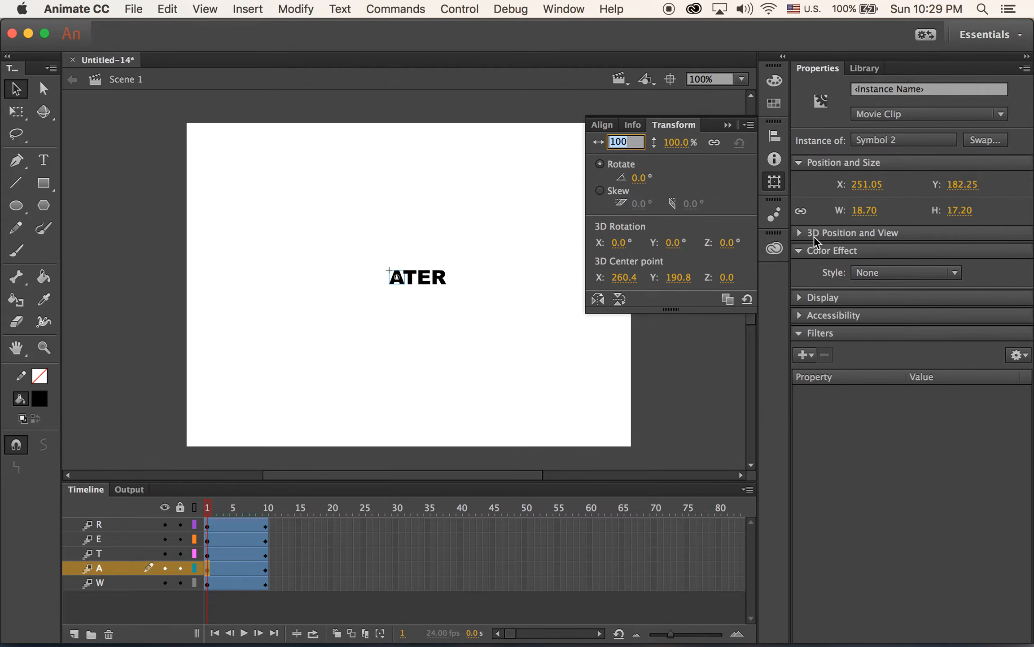
pyautogui.write('700')
pyautogui.press('Return')
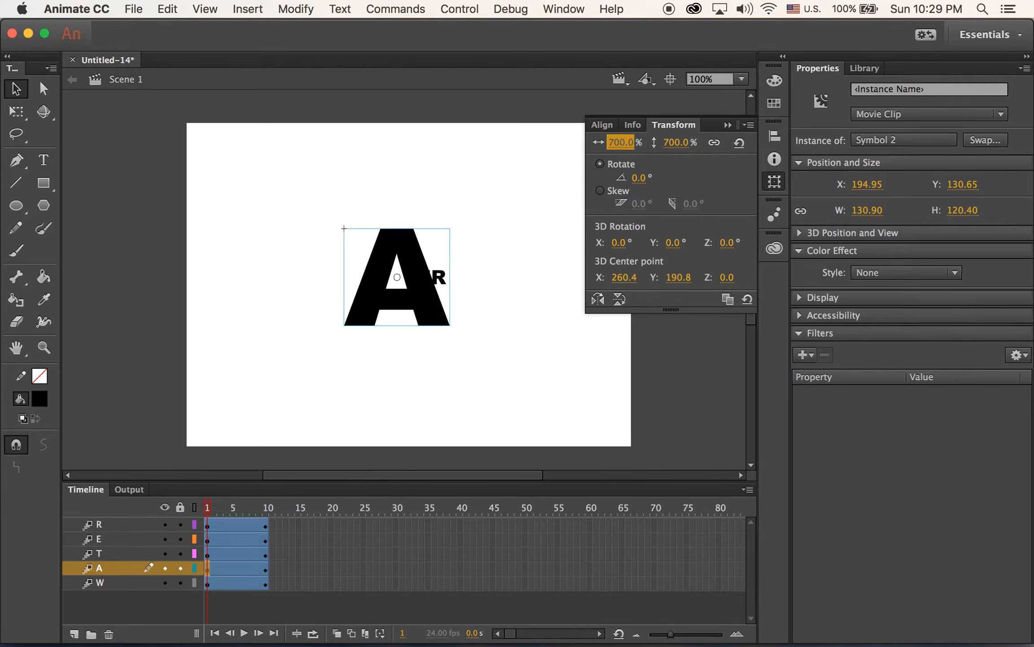
# - Rotate the enlarged A at frame 1 by 90 degrees
pyautogui.click(642, 178)
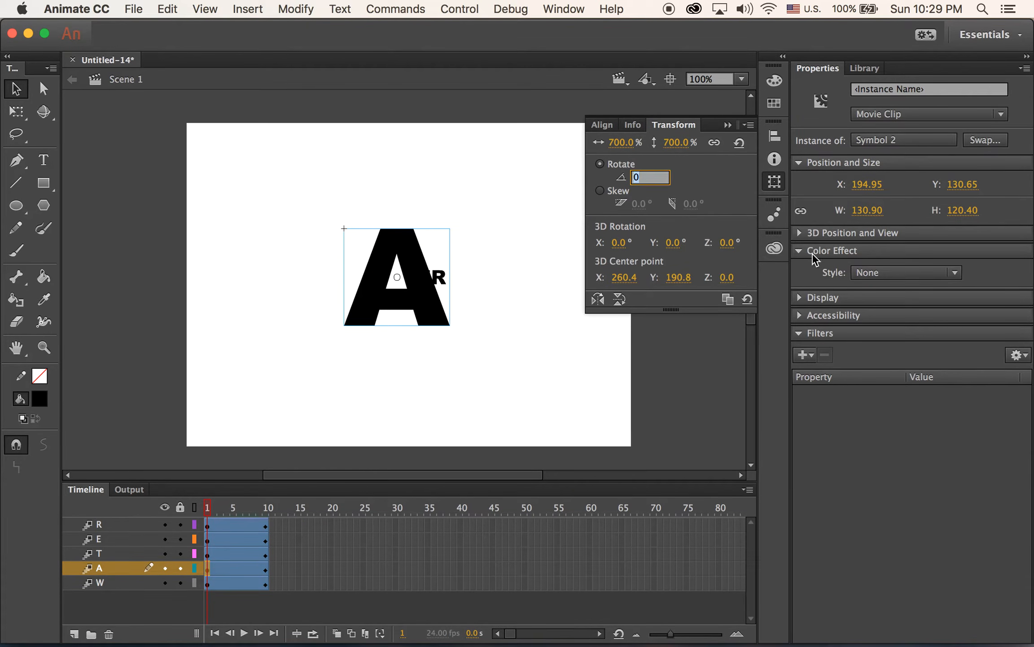
pyautogui.write('90')
pyautogui.press('Return')
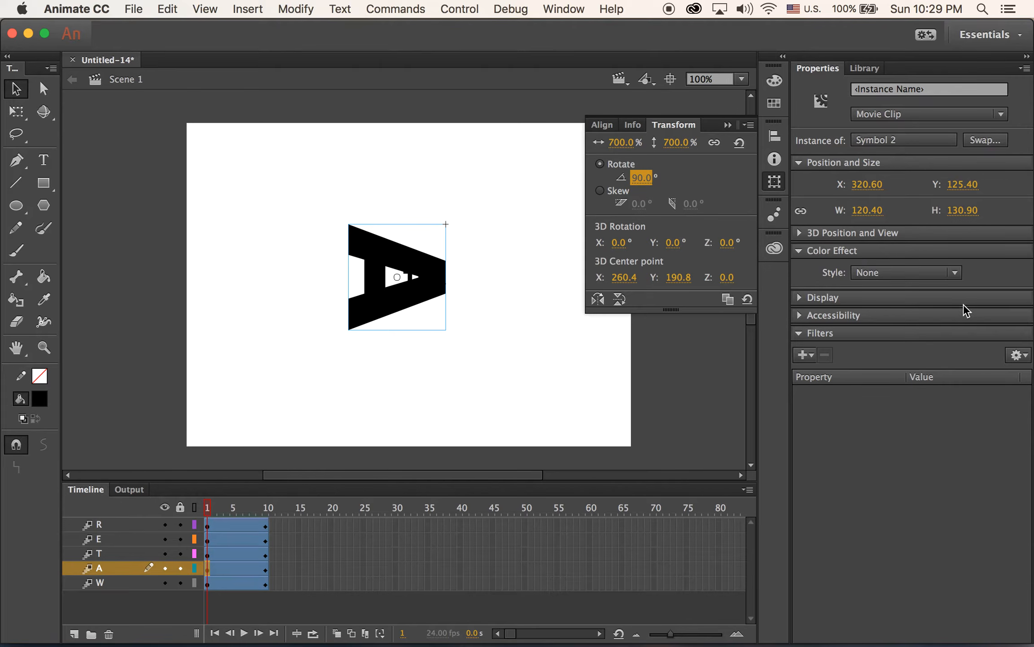
# - Apply an Alpha colour effect to the A, set to 0% at frame 1 and 100% at frame 10
pyautogui.click(927, 268)
pyautogui.click(911, 358)
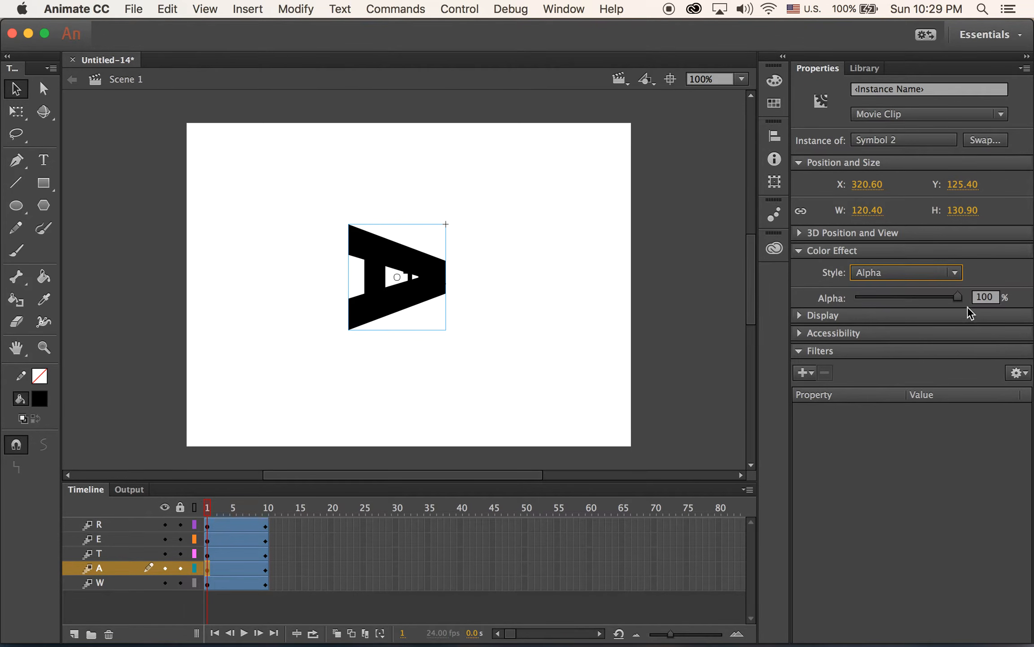
pyautogui.moveTo(957, 296); pyautogui.dragTo(775, 279)
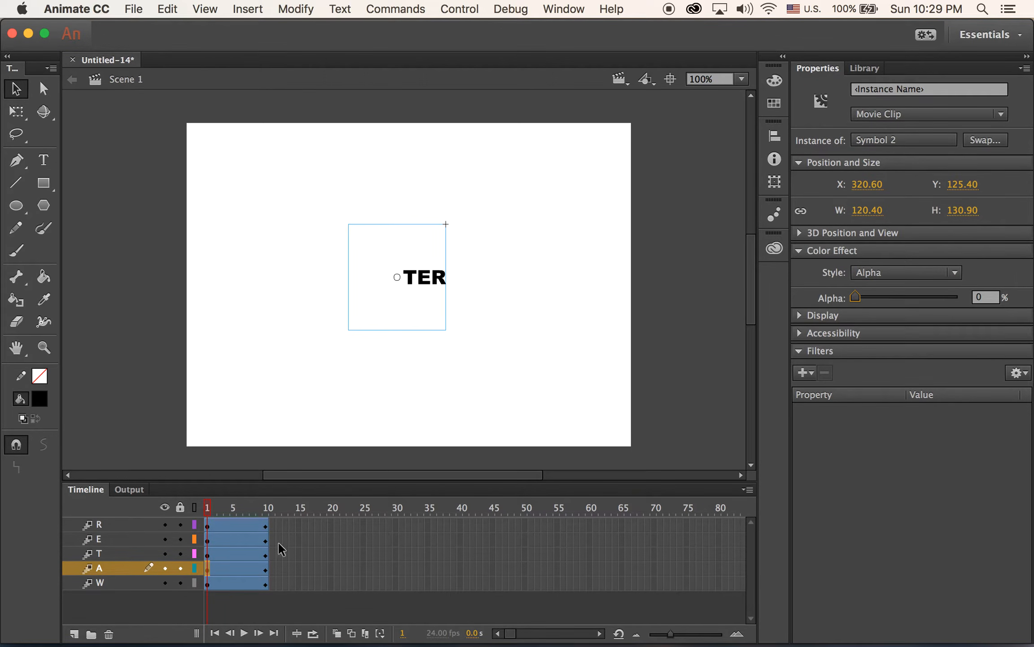
pyautogui.moveTo(207, 507); pyautogui.dragTo(268, 508)
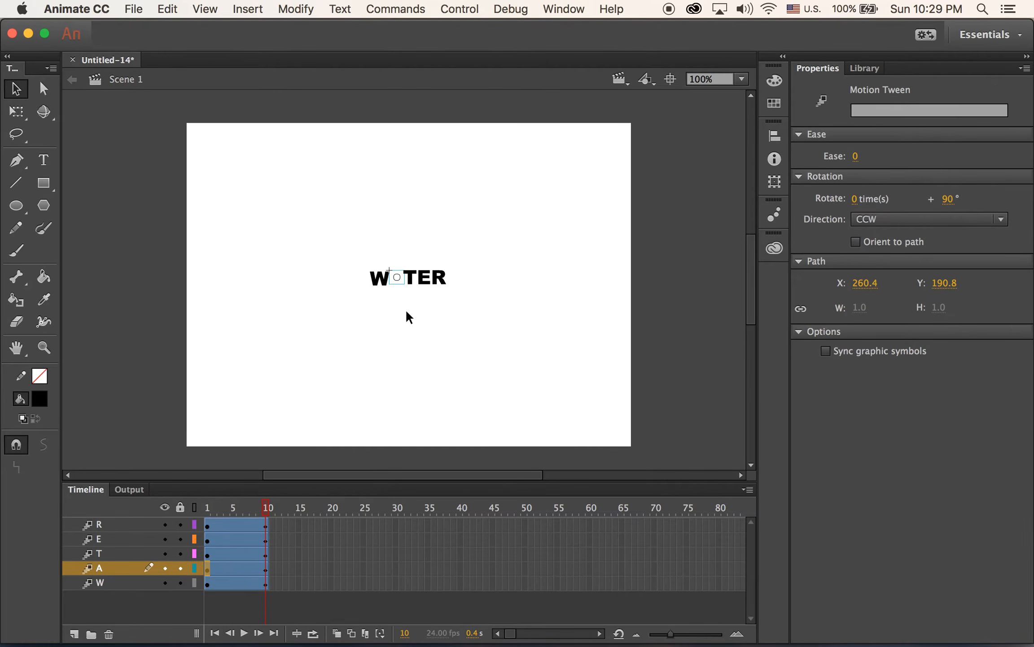
pyautogui.click(398, 279)
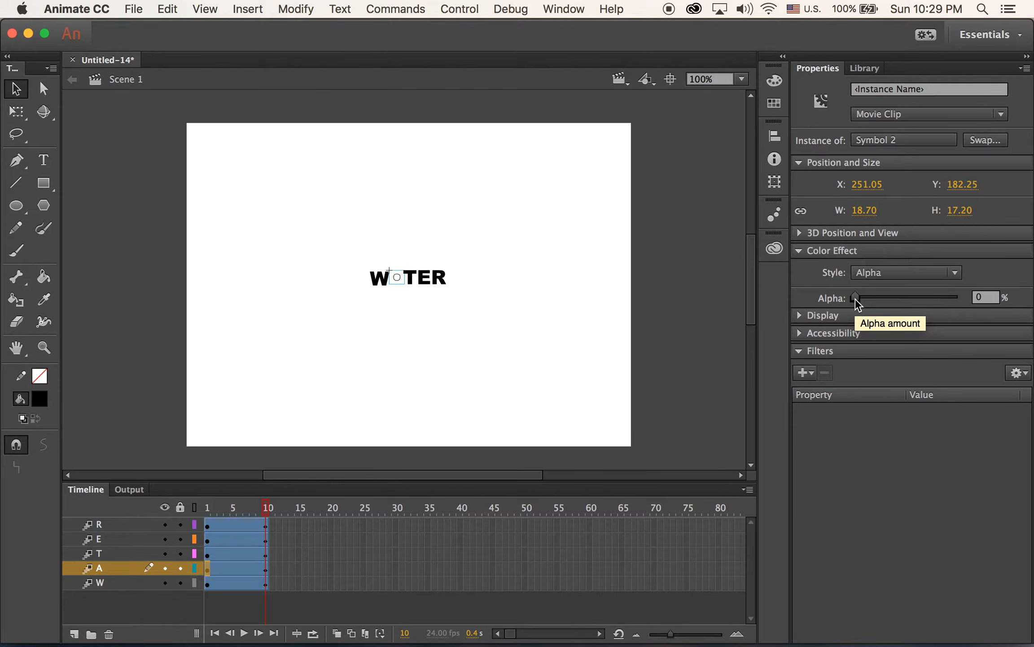
pyautogui.moveTo(856, 299); pyautogui.dragTo(985, 308)
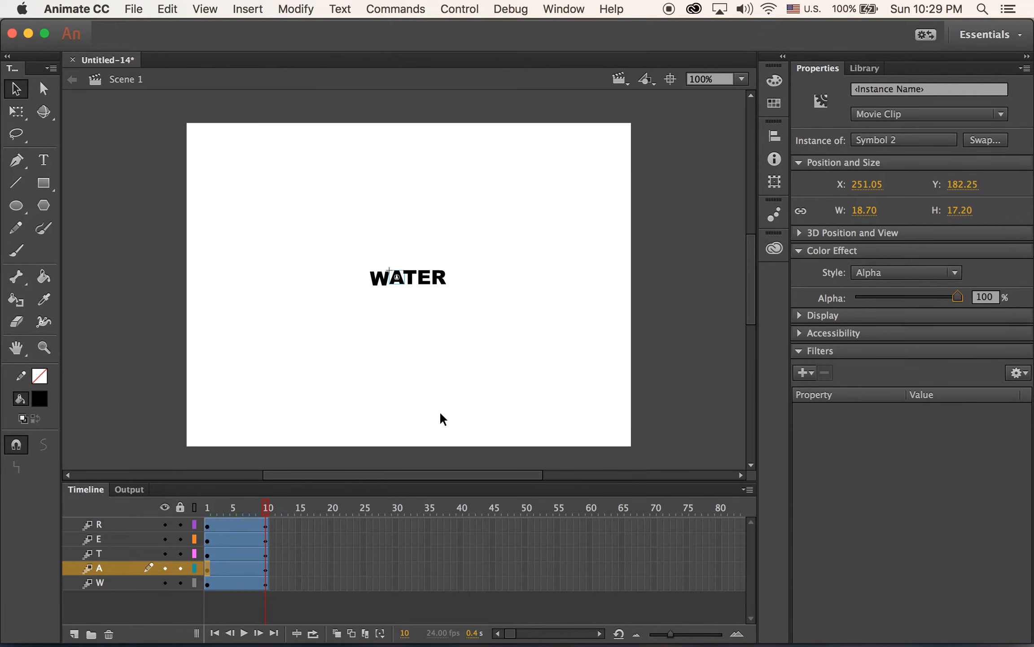
pyautogui.moveTo(265, 506)
pyautogui.mouseDown()
pyautogui.moveTo(197, 501)
pyautogui.moveTo(269, 506)
pyautogui.mouseUp()
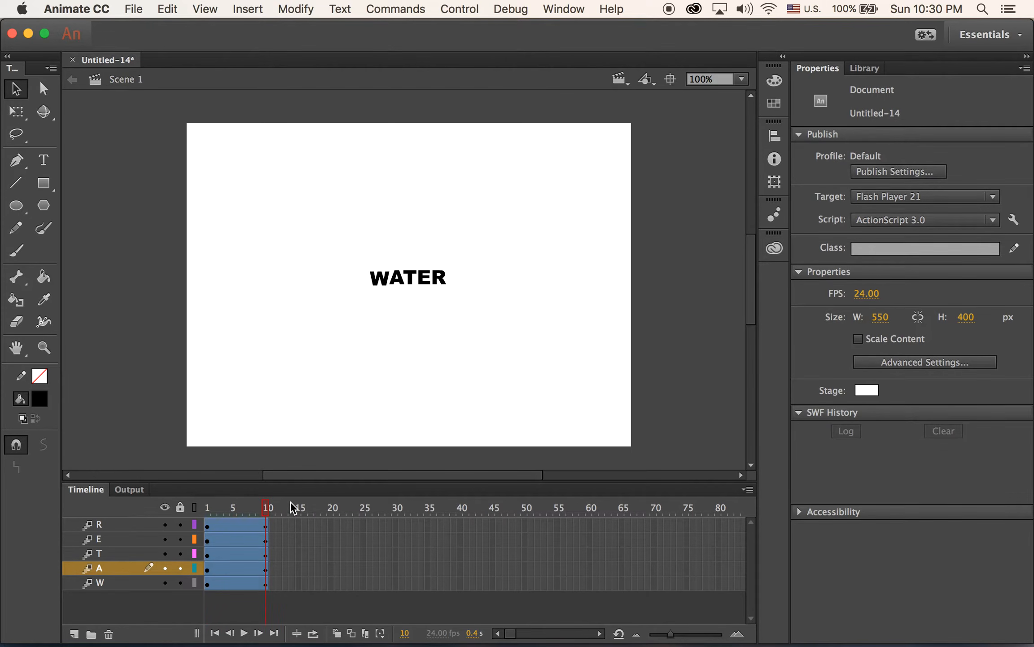
pyautogui.click(120, 554)
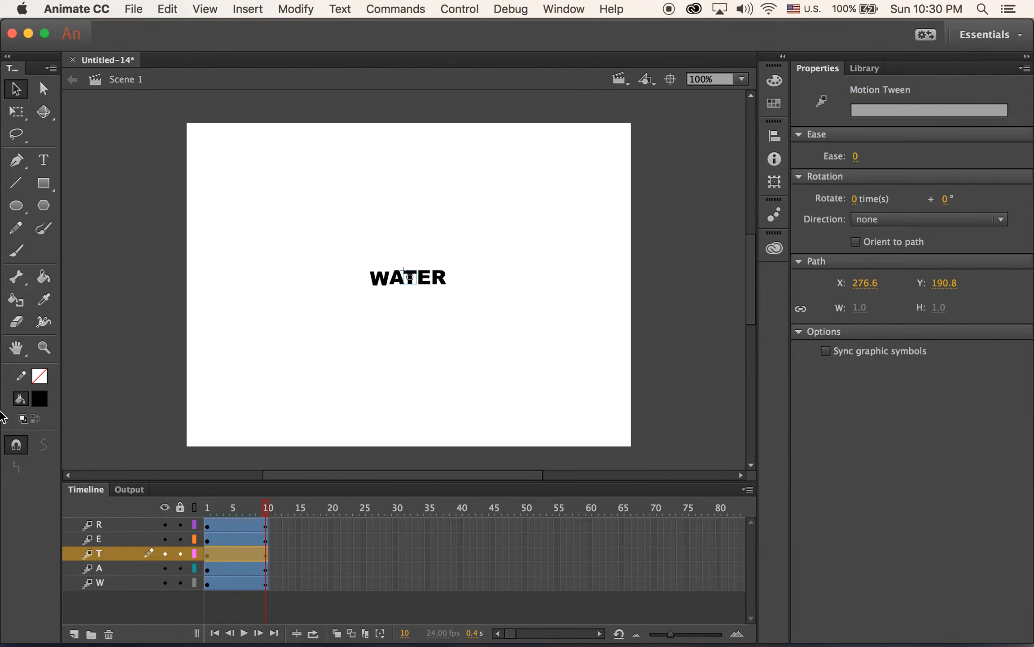
pyautogui.click(410, 282)
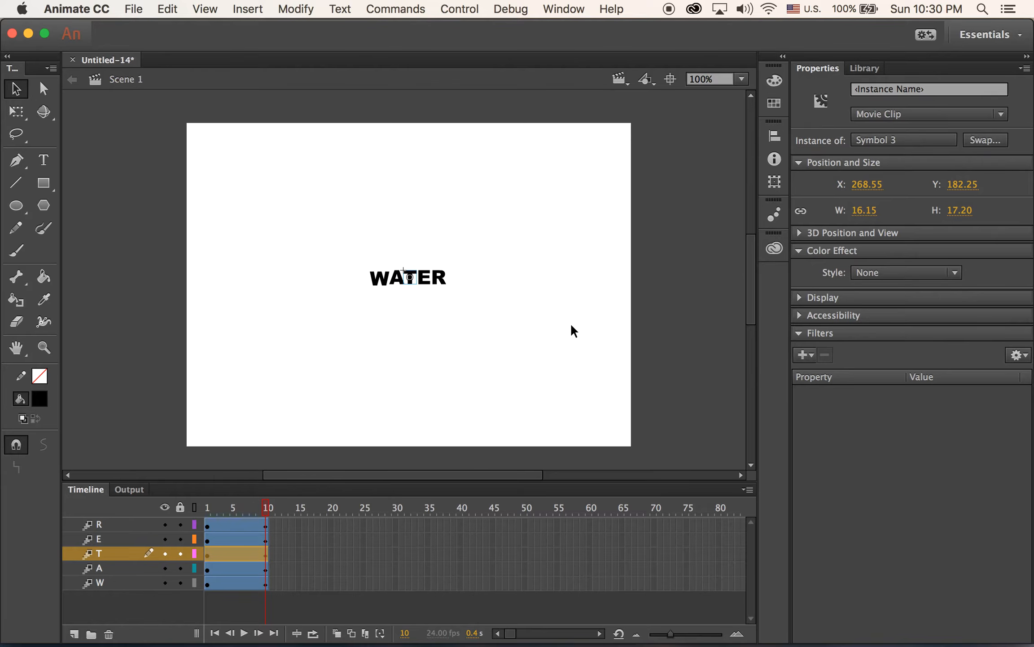
pyautogui.click(775, 182)
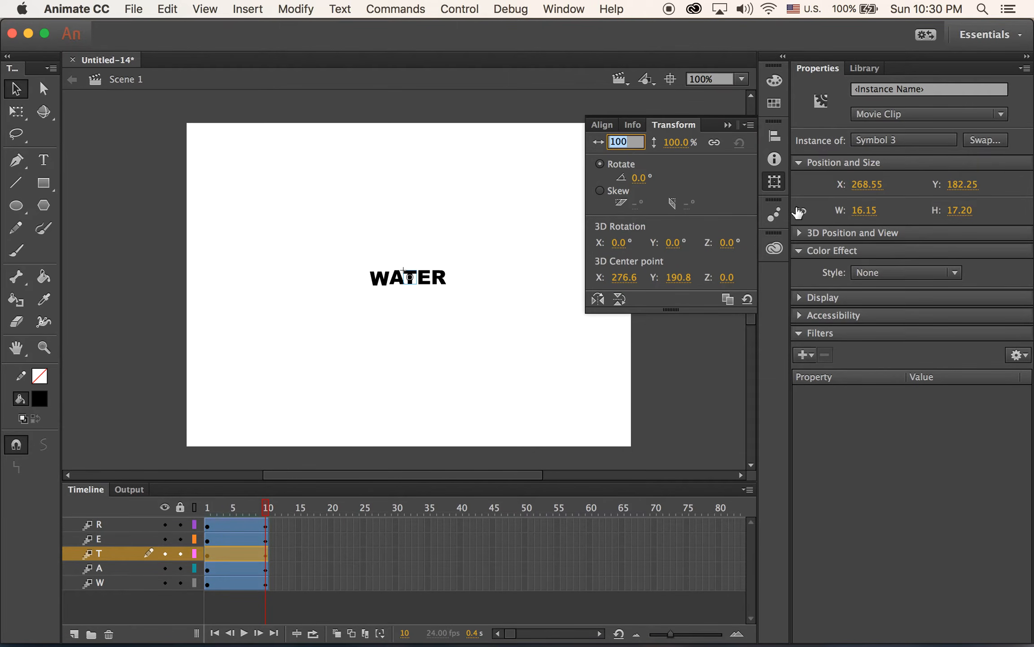
pyautogui.write('700')
pyautogui.press('Return')
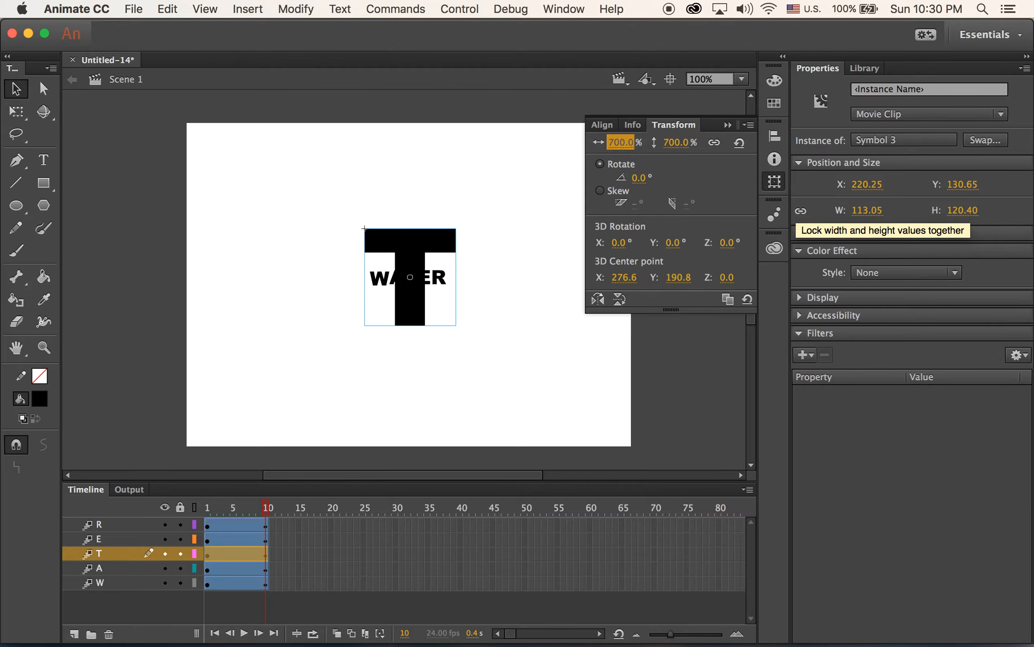
pyautogui.click(641, 177)
pyautogui.write('90')
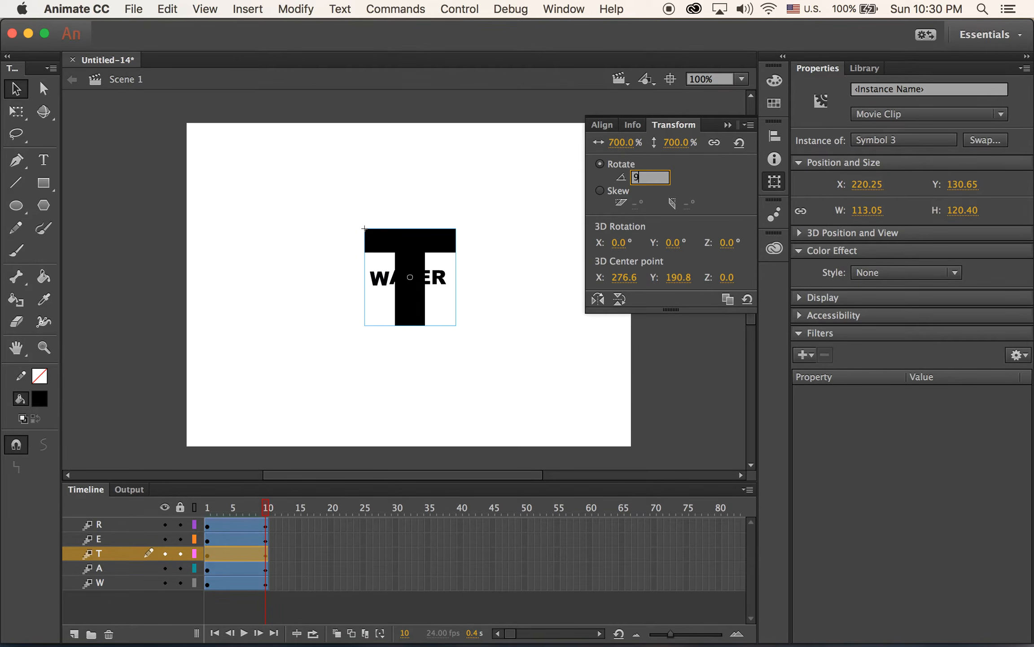
pyautogui.press('Return')
pyautogui.click(893, 271)
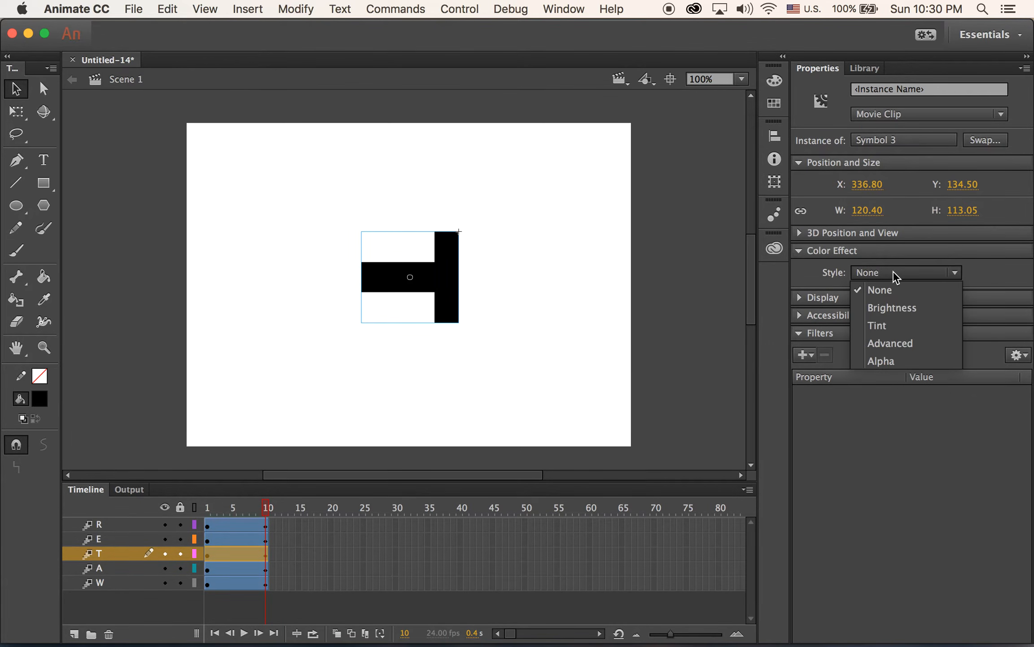
pyautogui.click(900, 366)
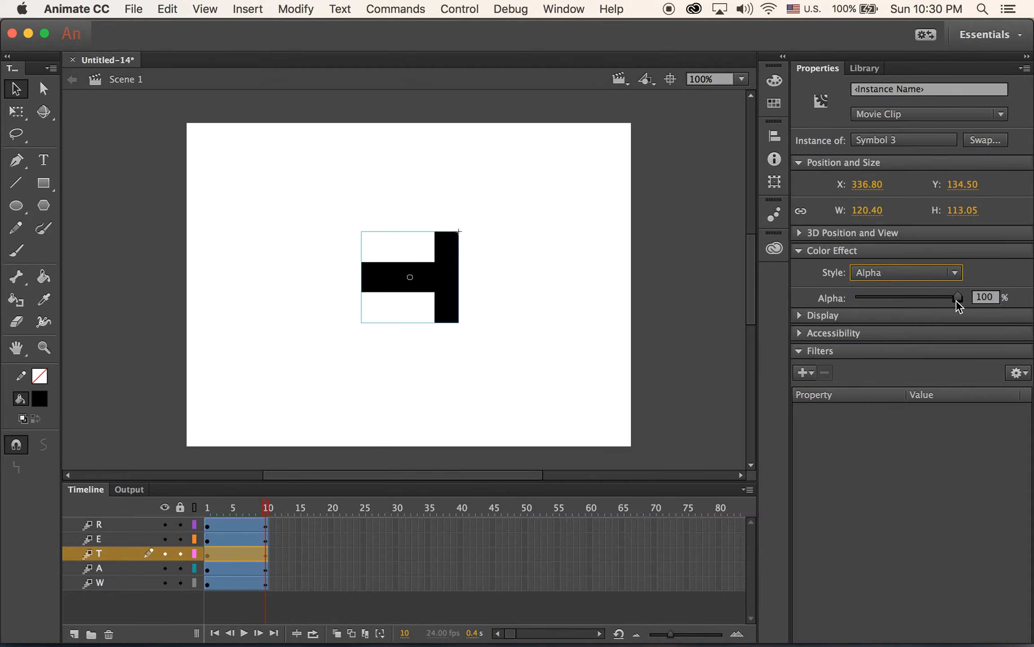
pyautogui.moveTo(958, 297); pyautogui.dragTo(786, 299)
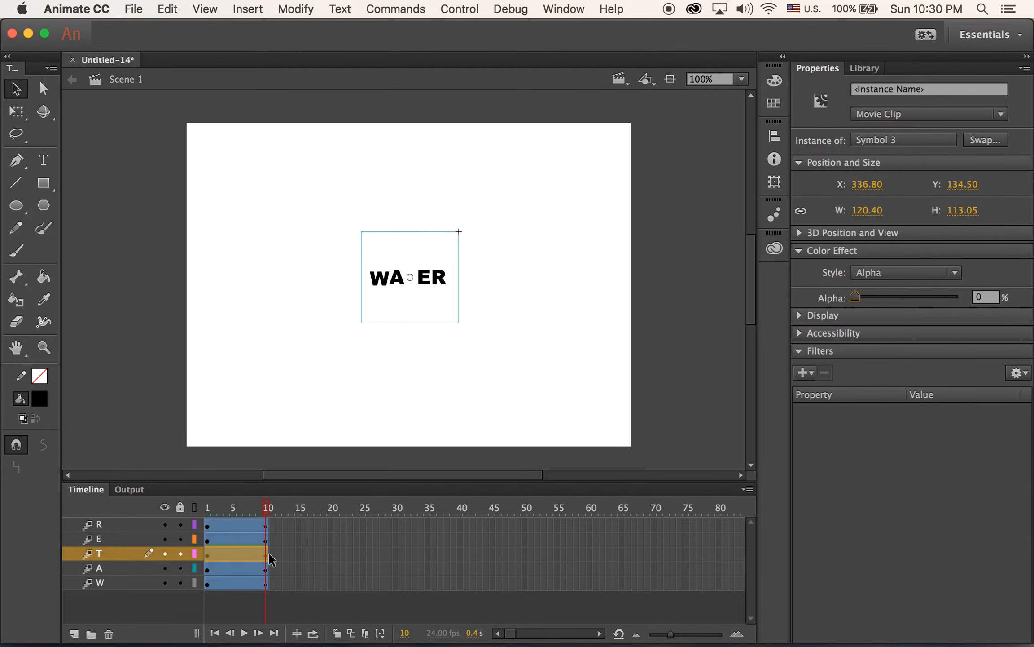
pyautogui.press('super+z')
pyautogui.press('super+z')
pyautogui.press('super+z')
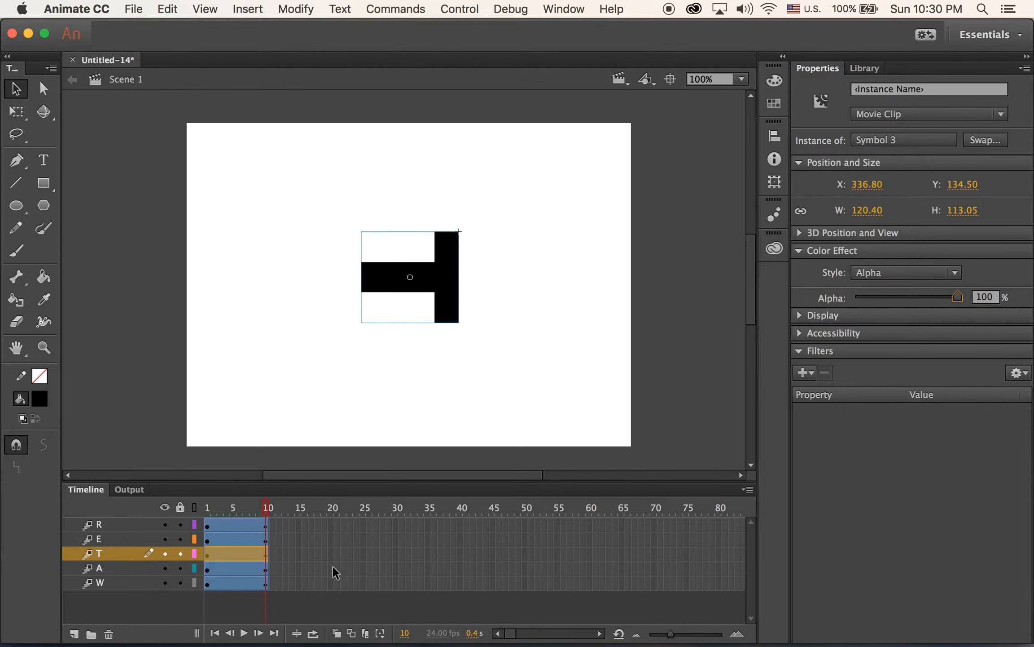
pyautogui.press('super+z')
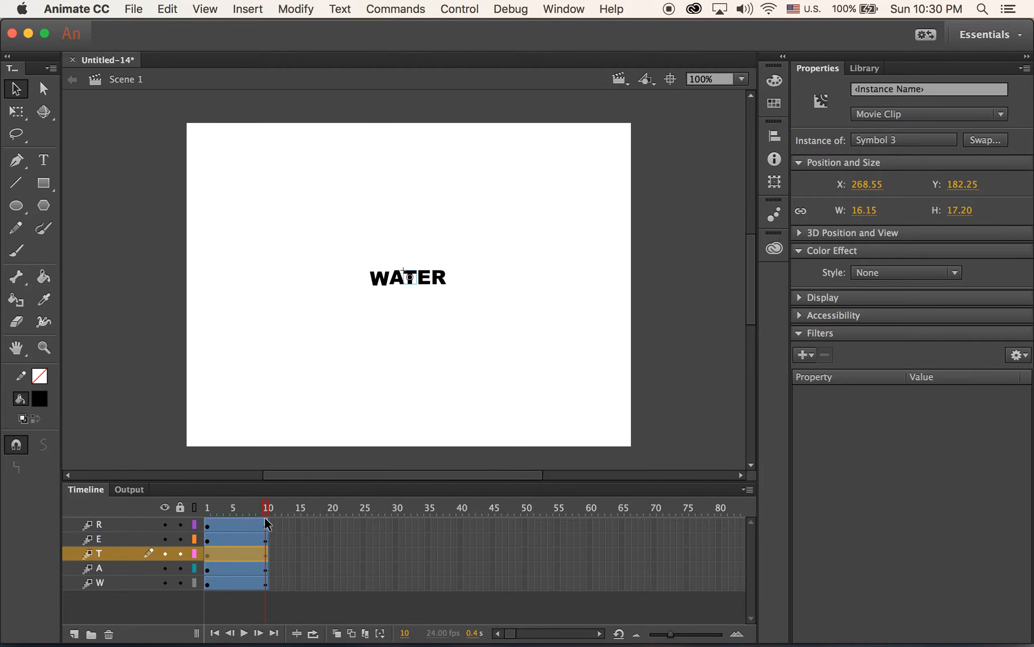
# - Scale the T at frame 1 to 700% in both width and height
pyautogui.moveTo(268, 513); pyautogui.dragTo(207, 507)
pyautogui.click(209, 554)
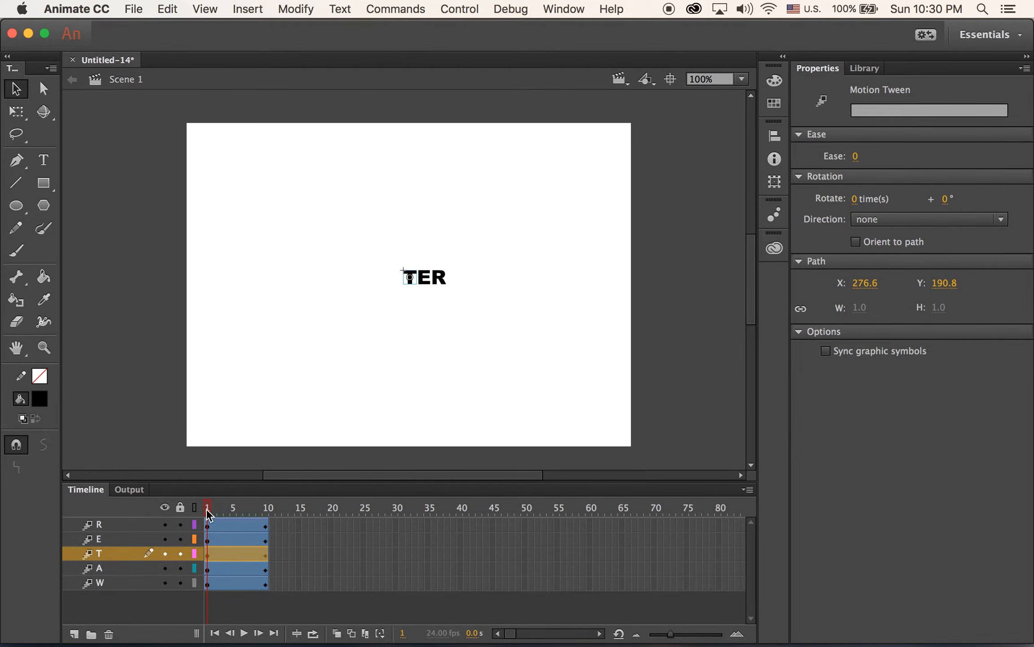
pyautogui.moveTo(209, 510)
pyautogui.mouseDown()
pyautogui.moveTo(255, 512)
pyautogui.moveTo(191, 514)
pyautogui.mouseUp()
pyautogui.click(211, 554)
pyautogui.click(408, 278)
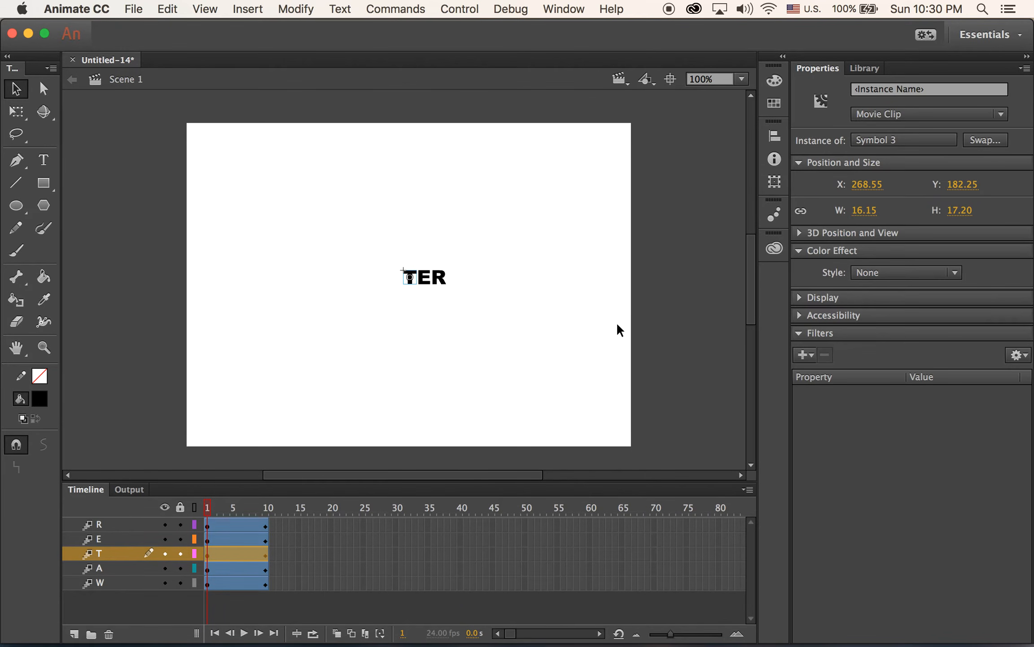
pyautogui.click(775, 182)
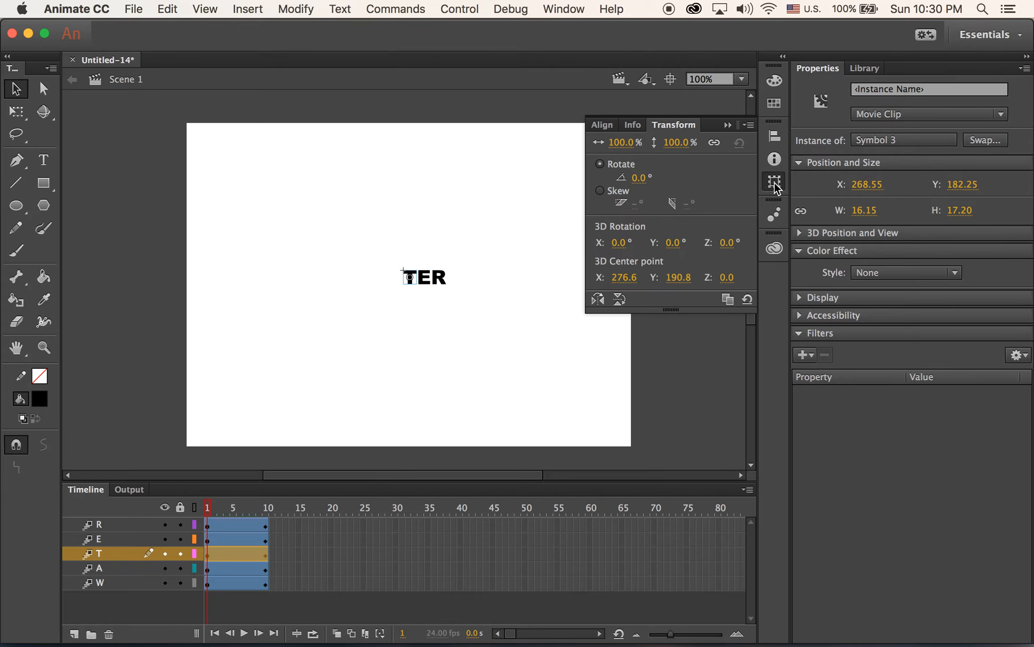
pyautogui.click(619, 143)
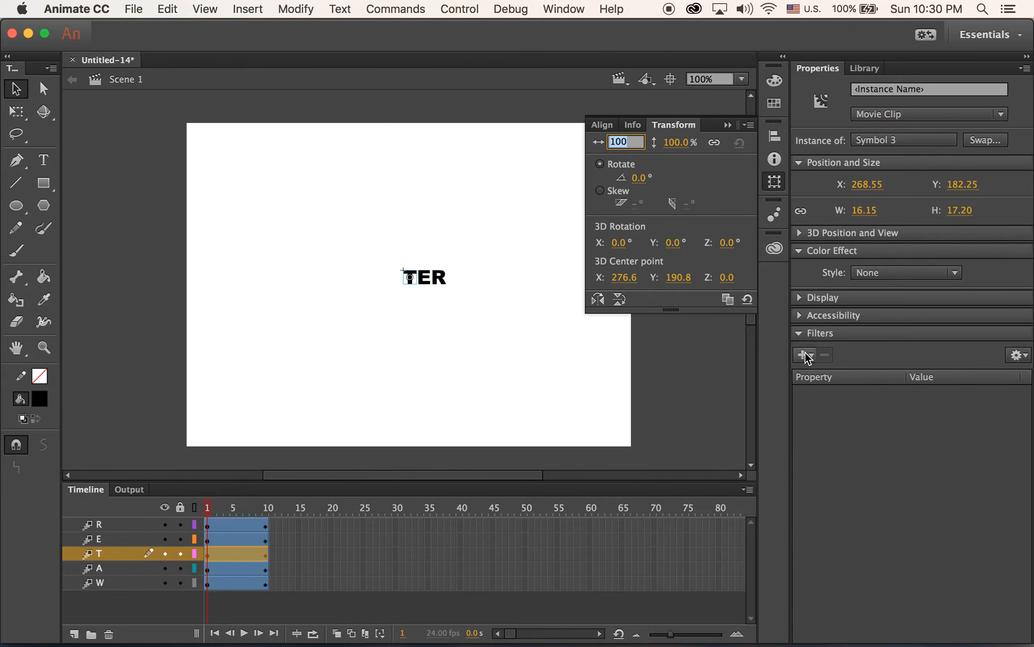
pyautogui.write('700')
pyautogui.press('Return')
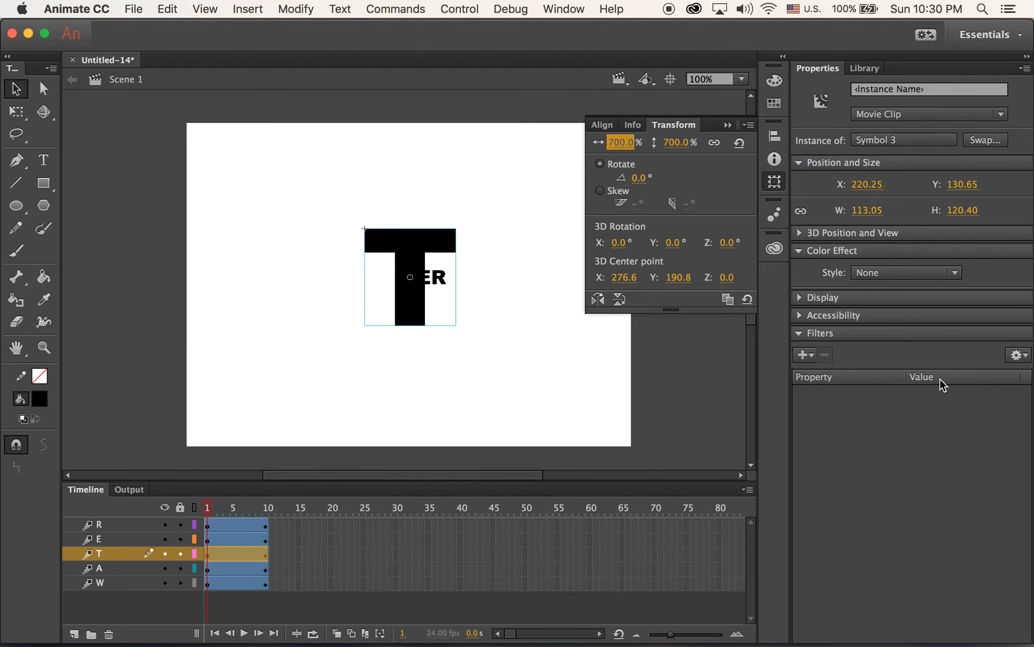
# - Rotate the enlarged T at frame 1 by 90 degrees
pyautogui.click(639, 179)
pyautogui.write('90')
pyautogui.press('Return')
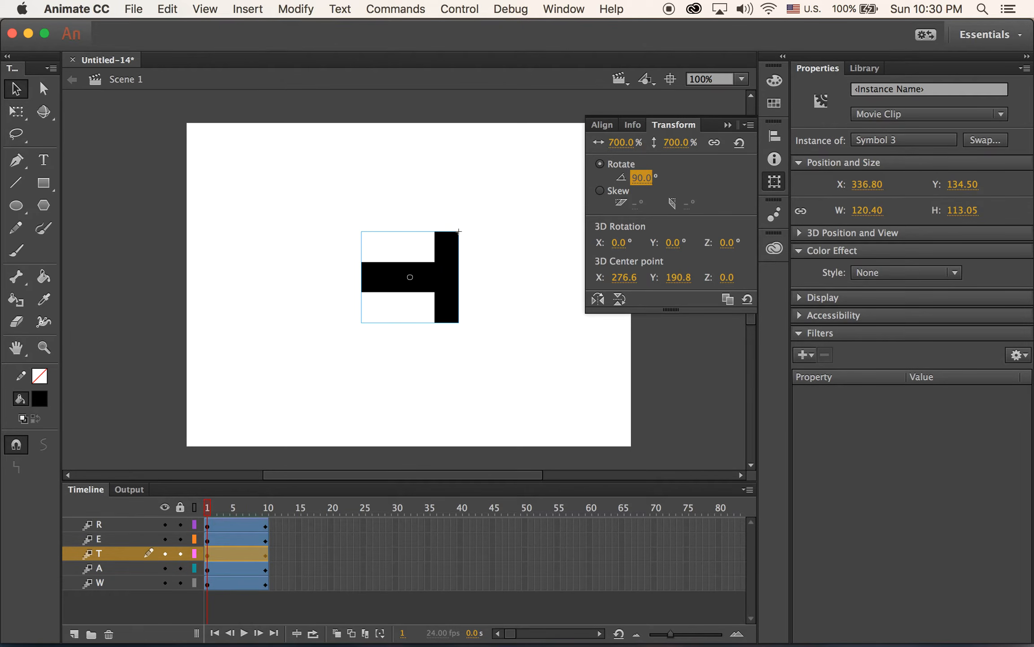
# - Apply an Alpha colour effect to the T, set to 0% at frame 1 and 100% at frame 10
pyautogui.click(907, 268)
pyautogui.click(906, 354)
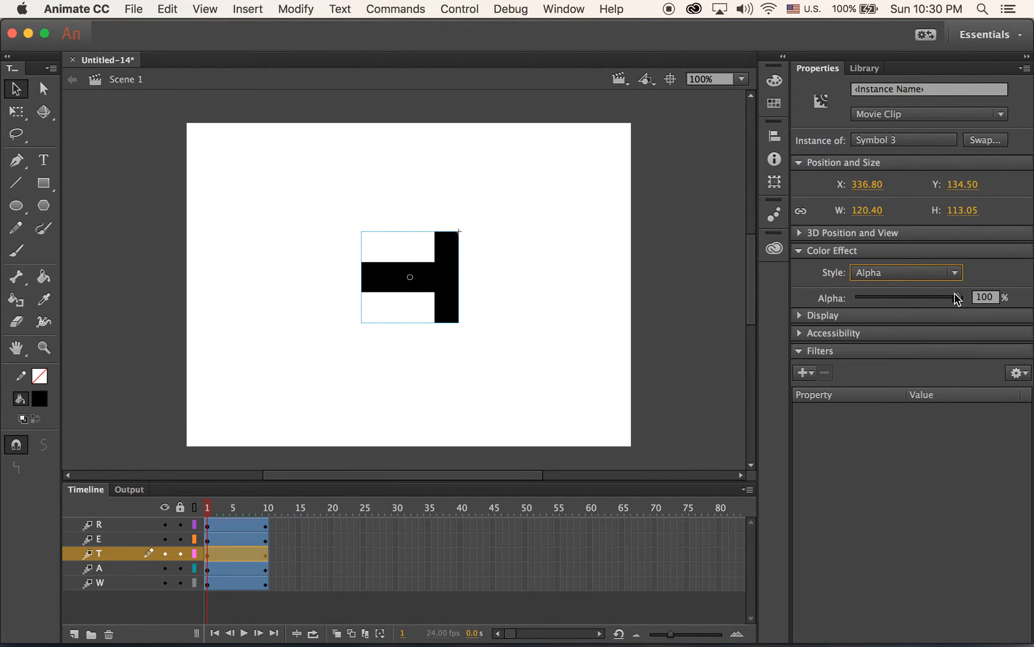
pyautogui.moveTo(955, 292); pyautogui.dragTo(728, 292)
pyautogui.moveTo(212, 505); pyautogui.dragTo(267, 507)
pyautogui.click(414, 281)
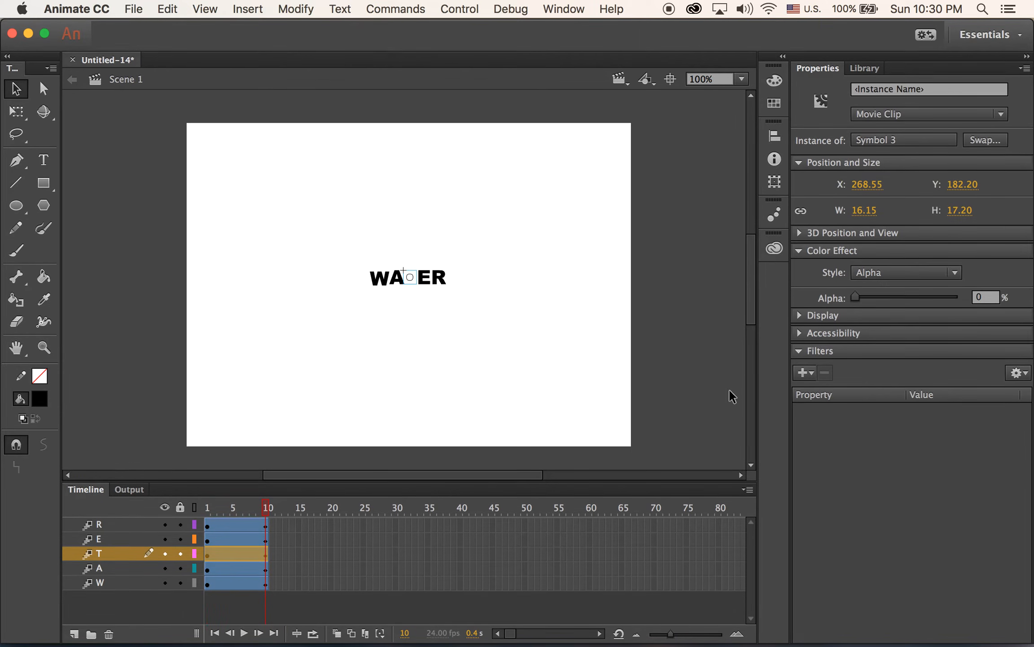
pyautogui.moveTo(856, 296); pyautogui.dragTo(960, 296)
# - Scale the E at frame 1 to 700% in both width and height
pyautogui.moveTo(265, 508); pyautogui.dragTo(176, 511)
pyautogui.click(212, 553)
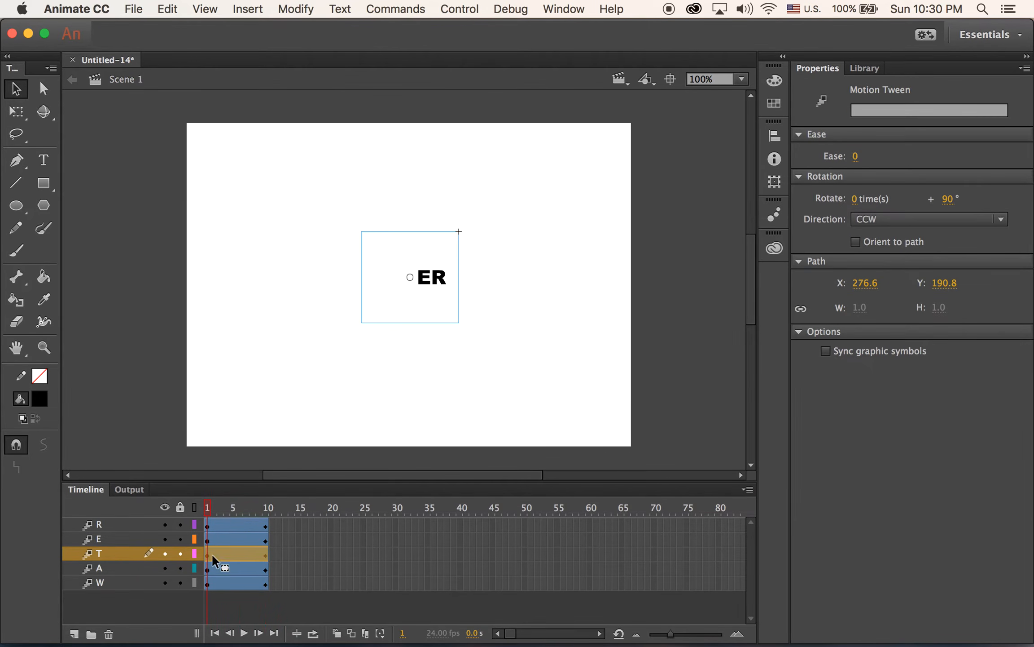
pyautogui.click(209, 539)
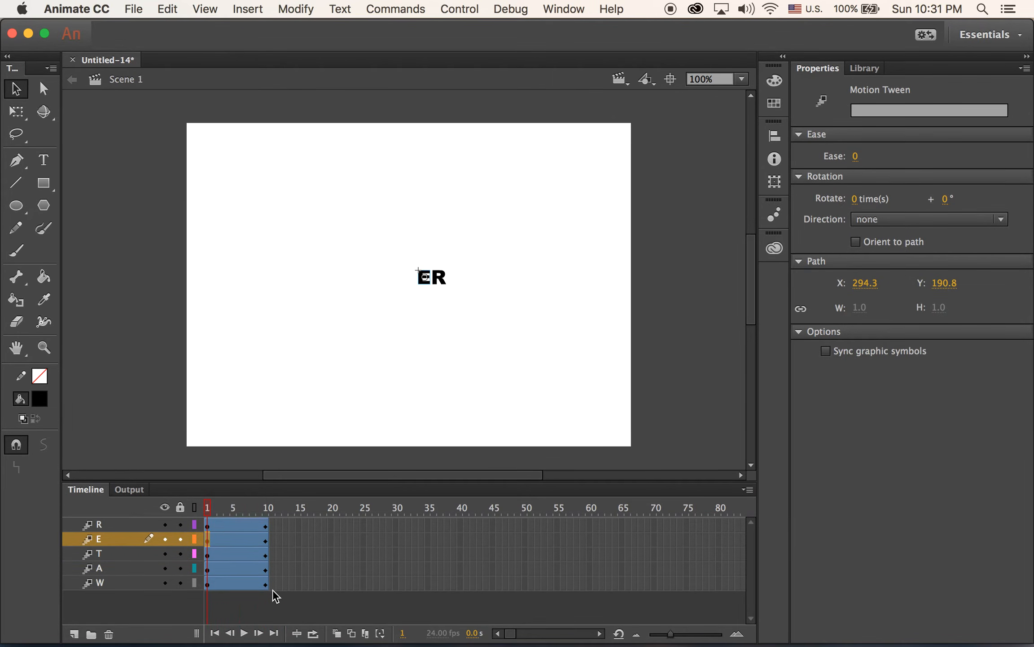
pyautogui.click(422, 288)
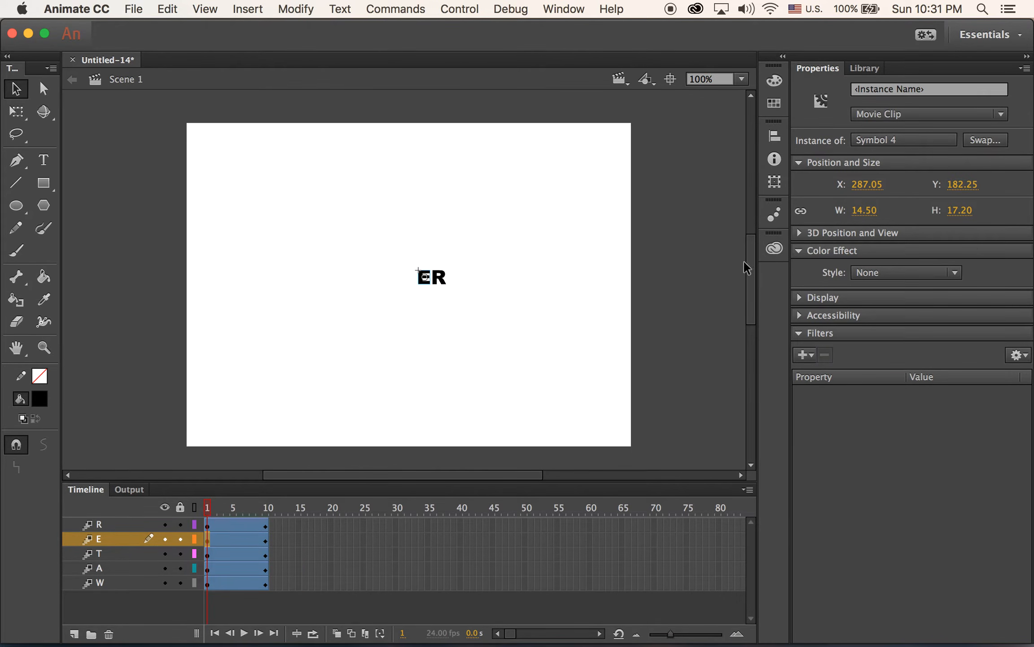
pyautogui.click(774, 184)
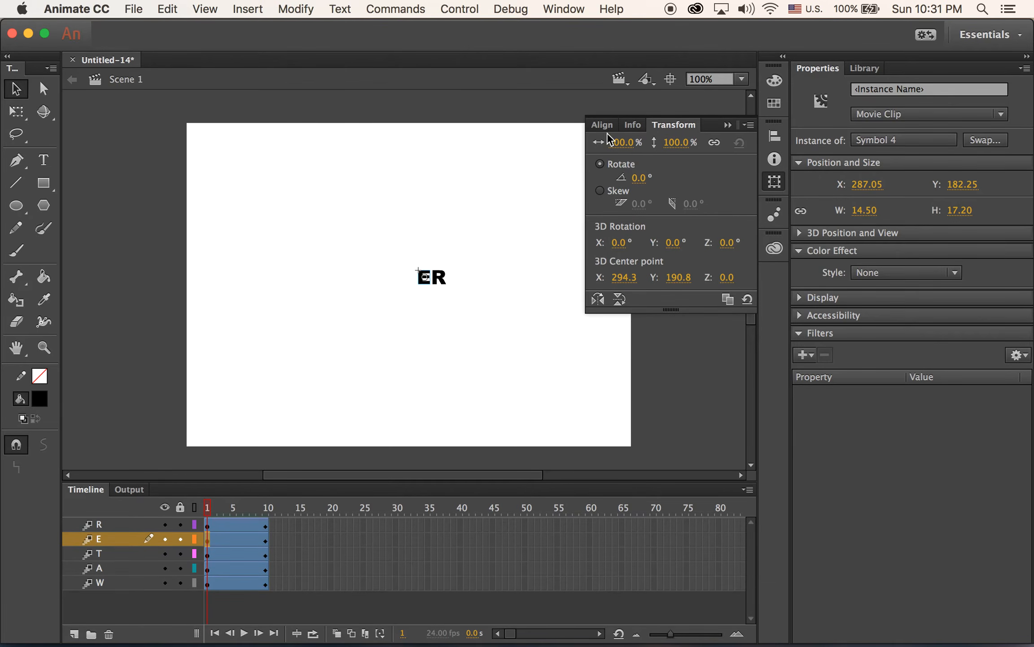
pyautogui.click(625, 141)
pyautogui.write('700')
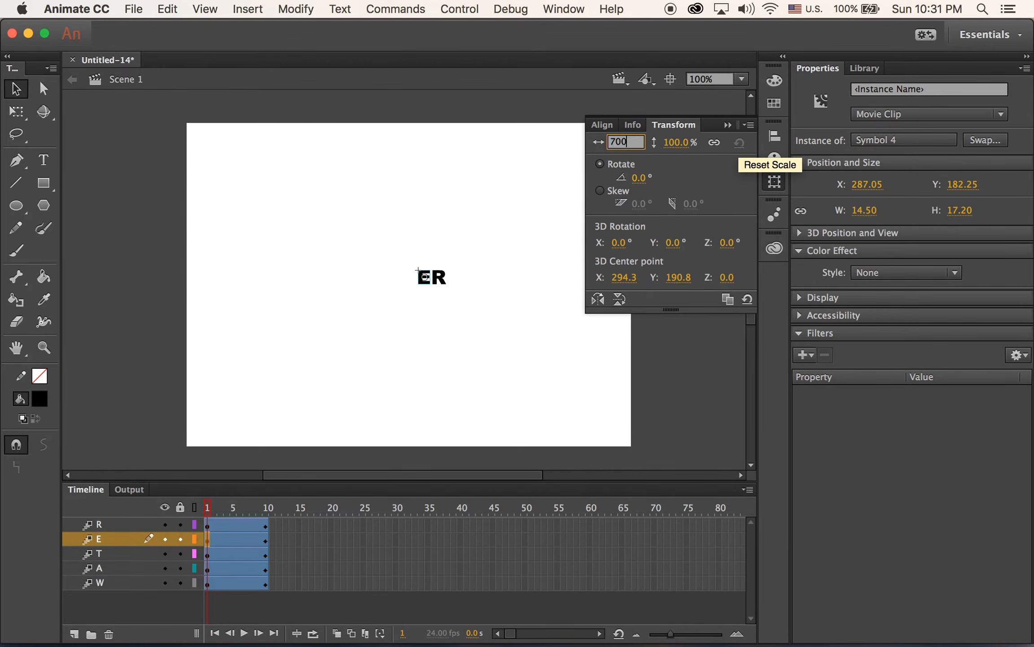
pyautogui.press('Return')
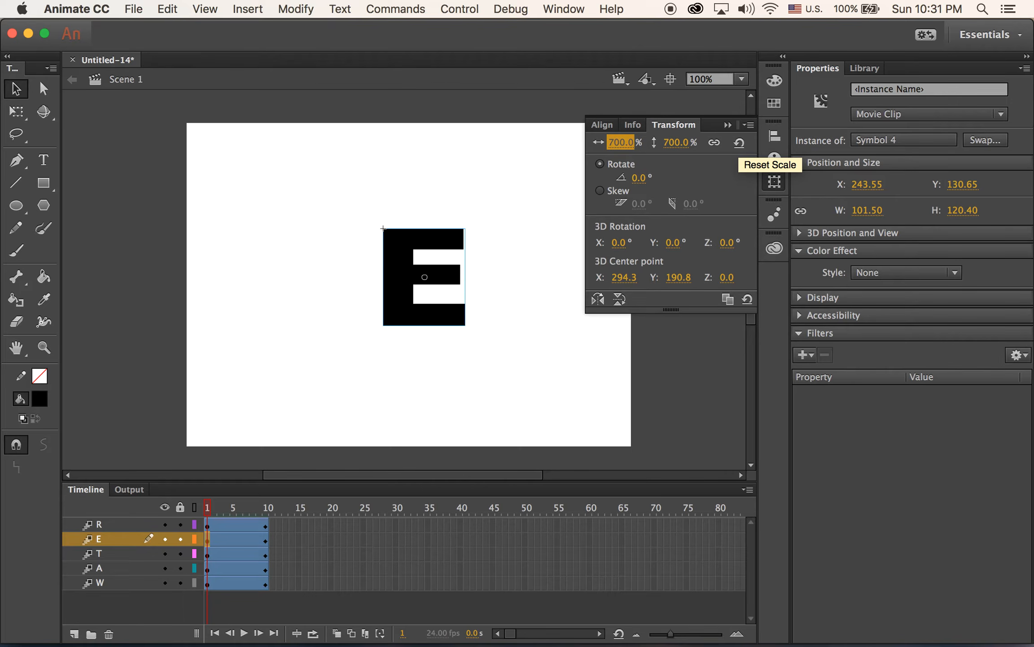
# - Rotate the enlarged E at frame 1 by 90 degrees
pyautogui.click(649, 177)
pyautogui.write('90')
pyautogui.press('Return')
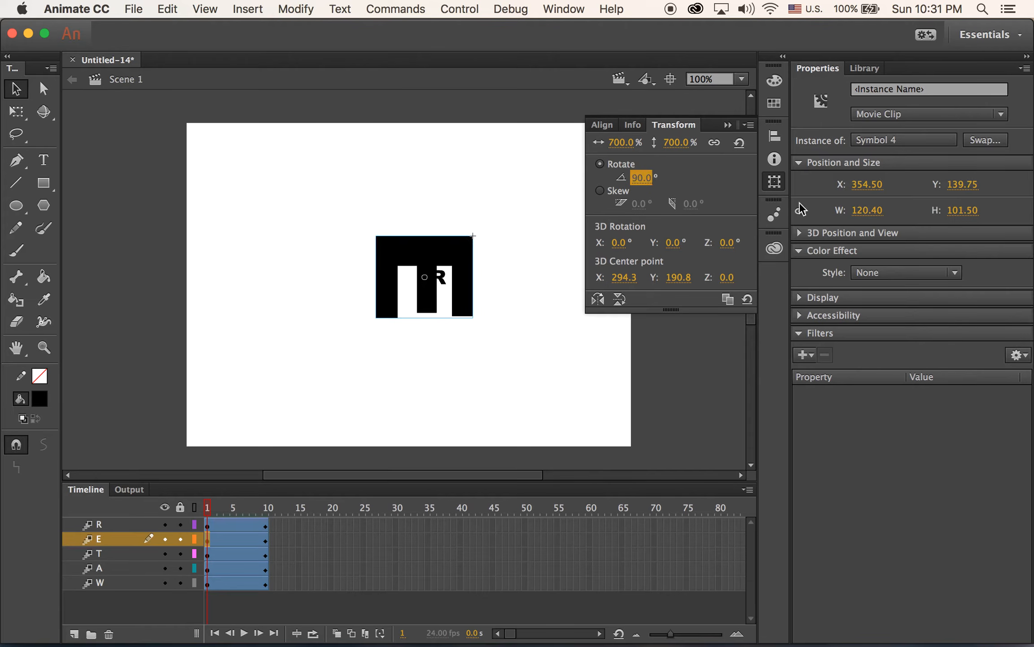
# - Apply an Alpha colour effect to the E, set to 0% at frame 1 and 100% at frame 10
pyautogui.click(890, 275)
pyautogui.click(891, 360)
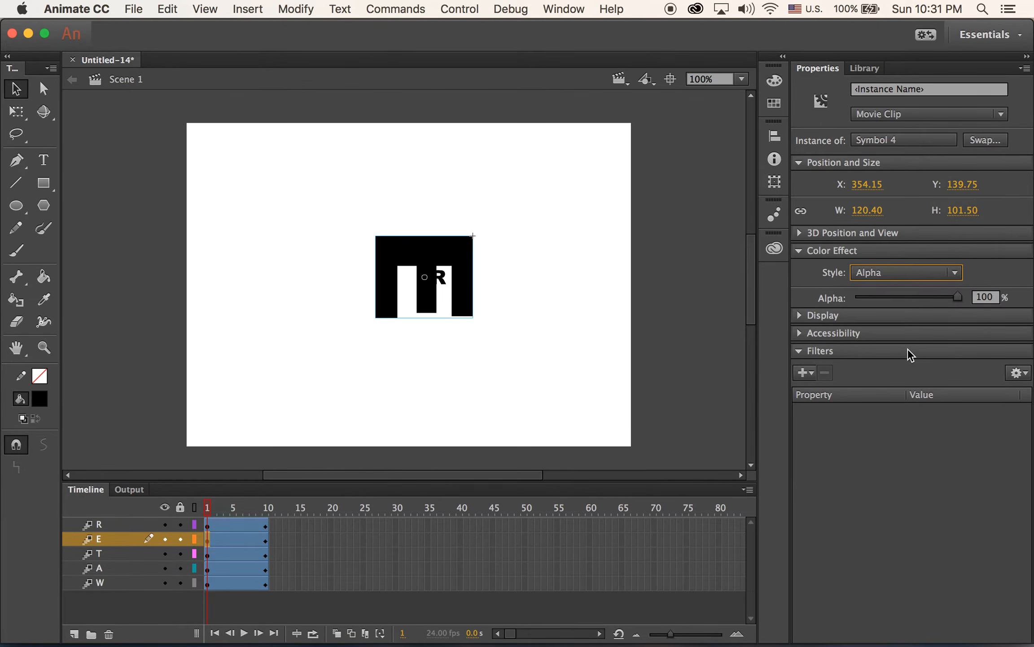
pyautogui.moveTo(960, 303); pyautogui.dragTo(628, 345)
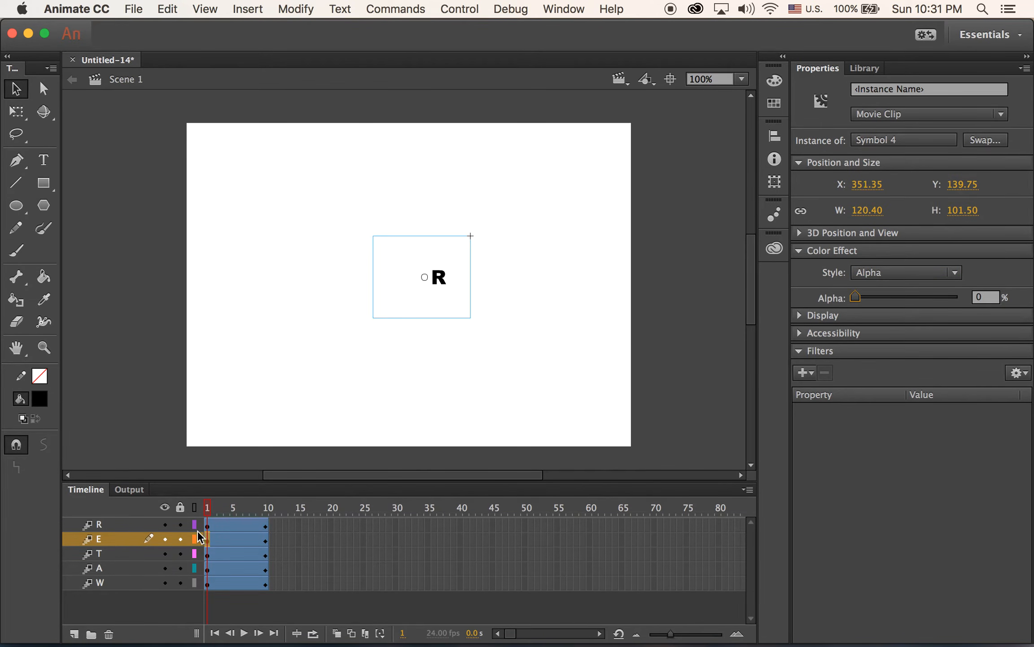
pyautogui.moveTo(204, 509); pyautogui.dragTo(267, 507)
pyautogui.click(266, 539)
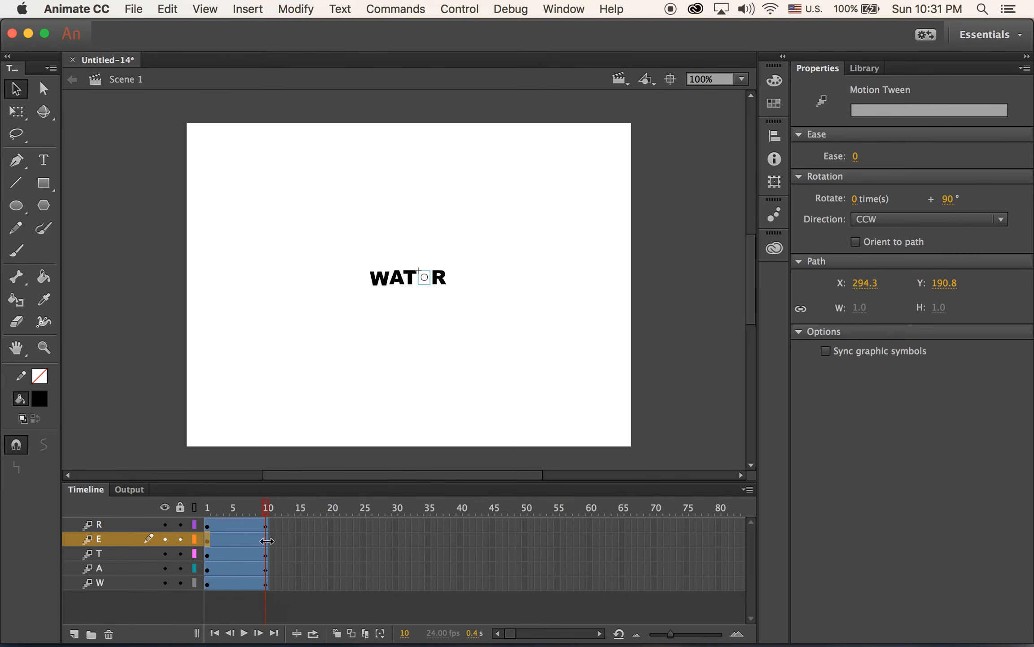
pyautogui.click(417, 280)
pyautogui.moveTo(856, 297); pyautogui.dragTo(985, 303)
# - Scale the R at frame 1 to 700% in both width and height
pyautogui.moveTo(272, 504); pyautogui.dragTo(298, 510)
pyautogui.click(207, 523)
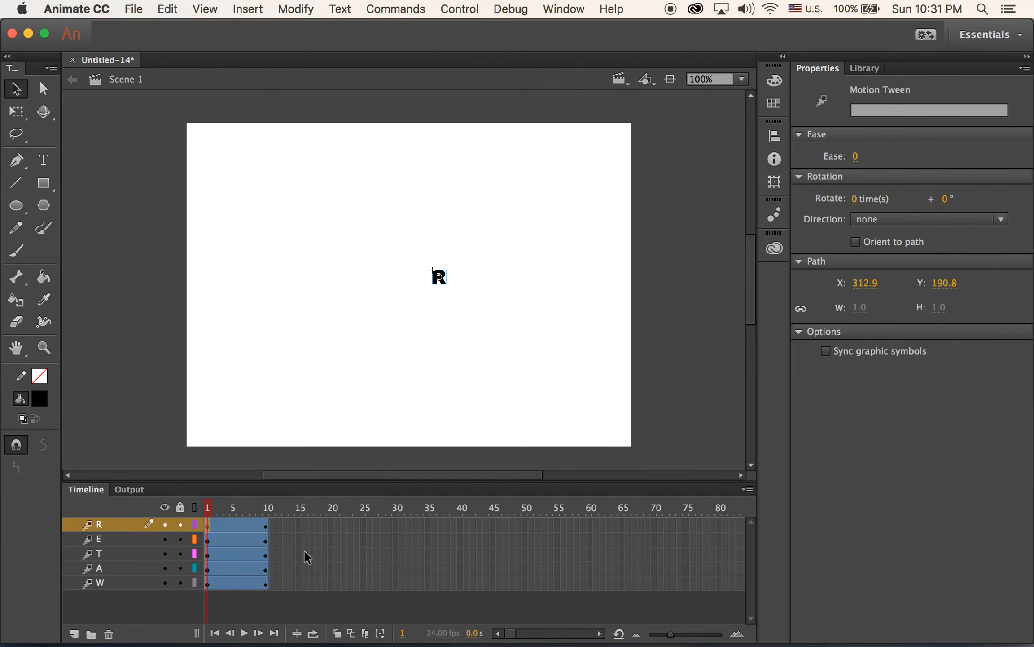
pyautogui.click(441, 279)
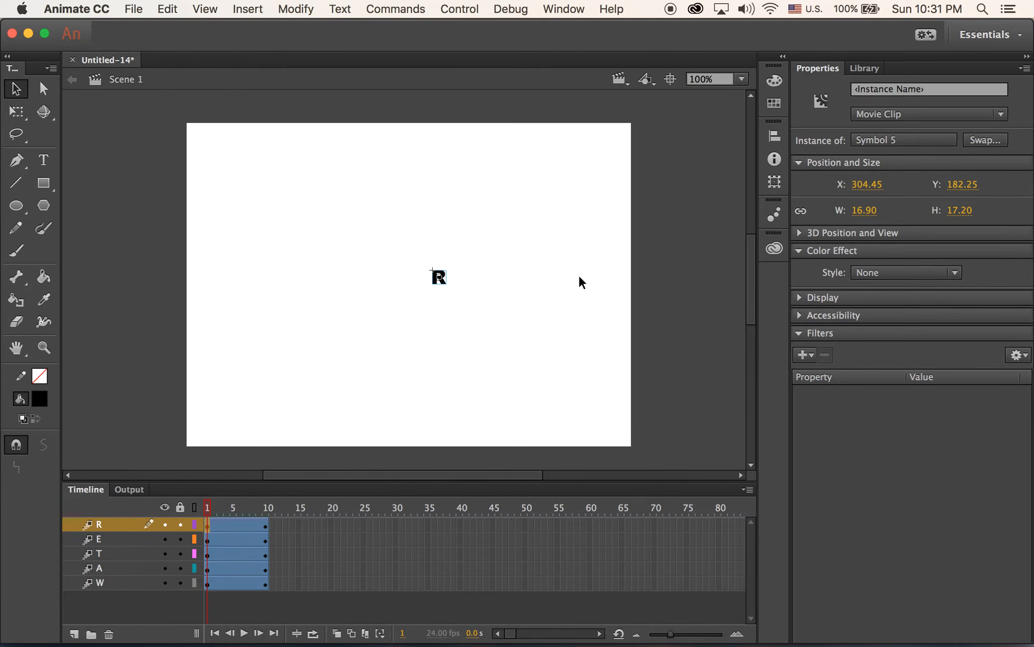
pyautogui.click(775, 182)
pyautogui.click(627, 146)
pyautogui.write('700')
pyautogui.press('Return')
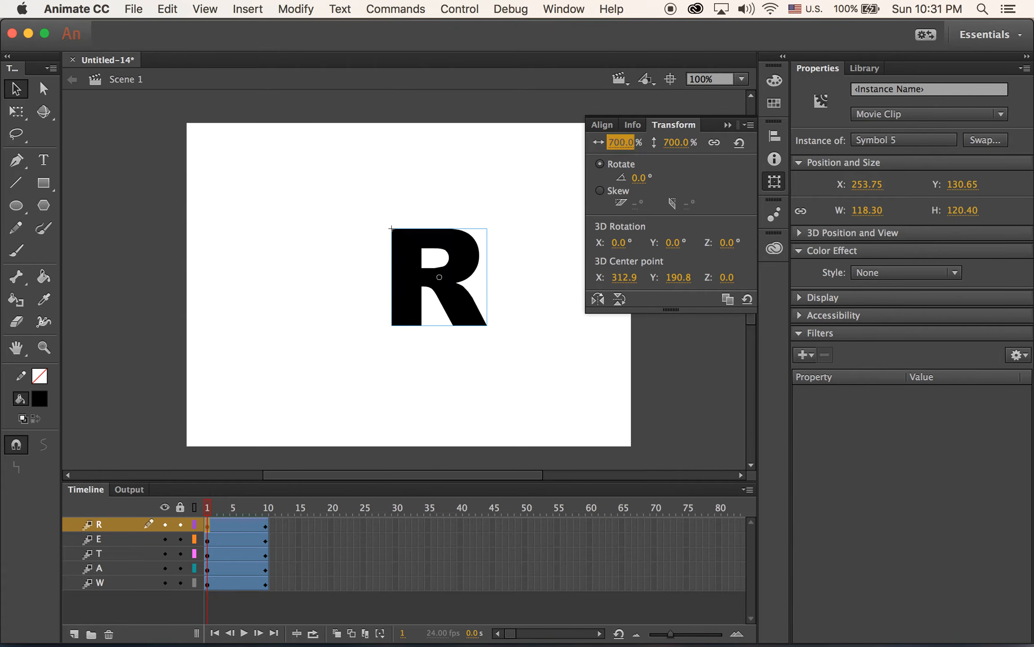
# - Rotate the enlarged R at frame 1 by 90 degrees
pyautogui.click(641, 177)
pyautogui.write('90')
pyautogui.press('Return')
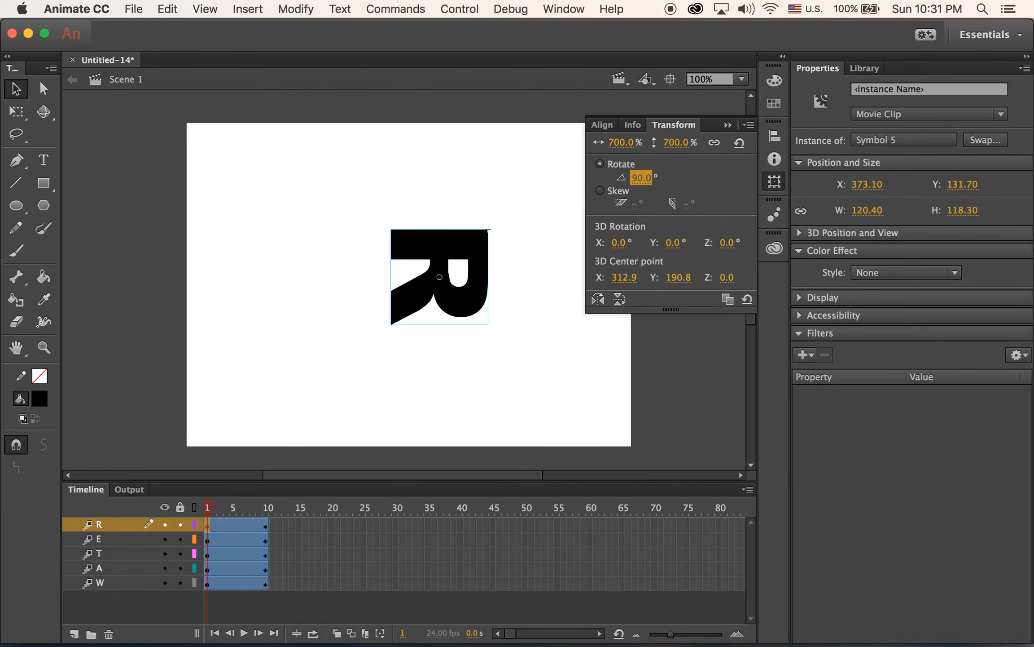
# - Apply an Alpha colour effect to the R, set to 0% at frame 1 and 100% at frame 10
pyautogui.click(889, 269)
pyautogui.click(903, 362)
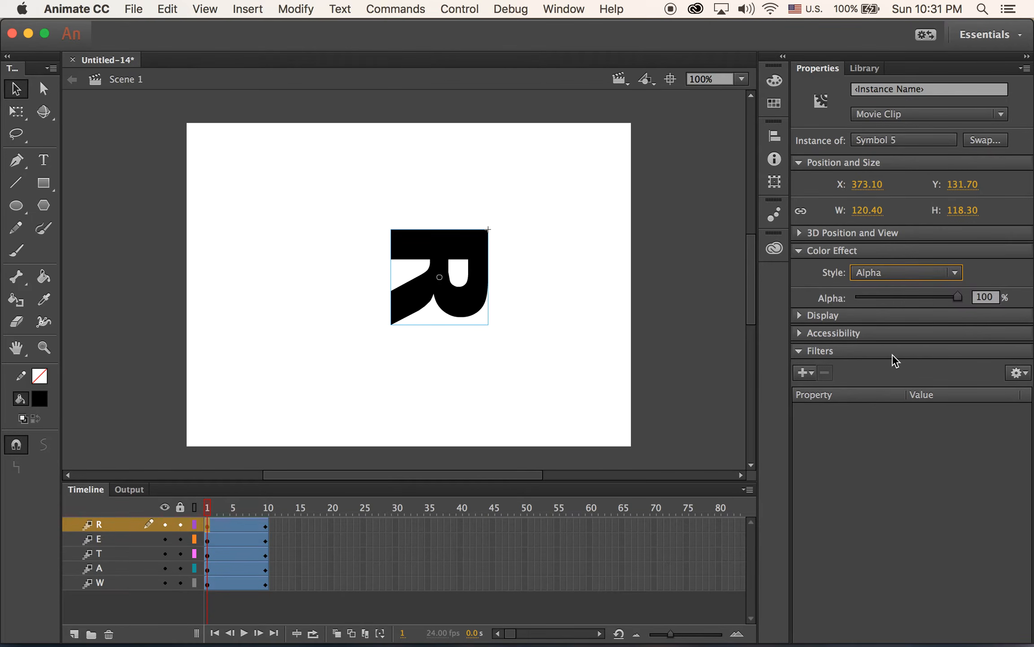
pyautogui.moveTo(958, 296); pyautogui.dragTo(743, 287)
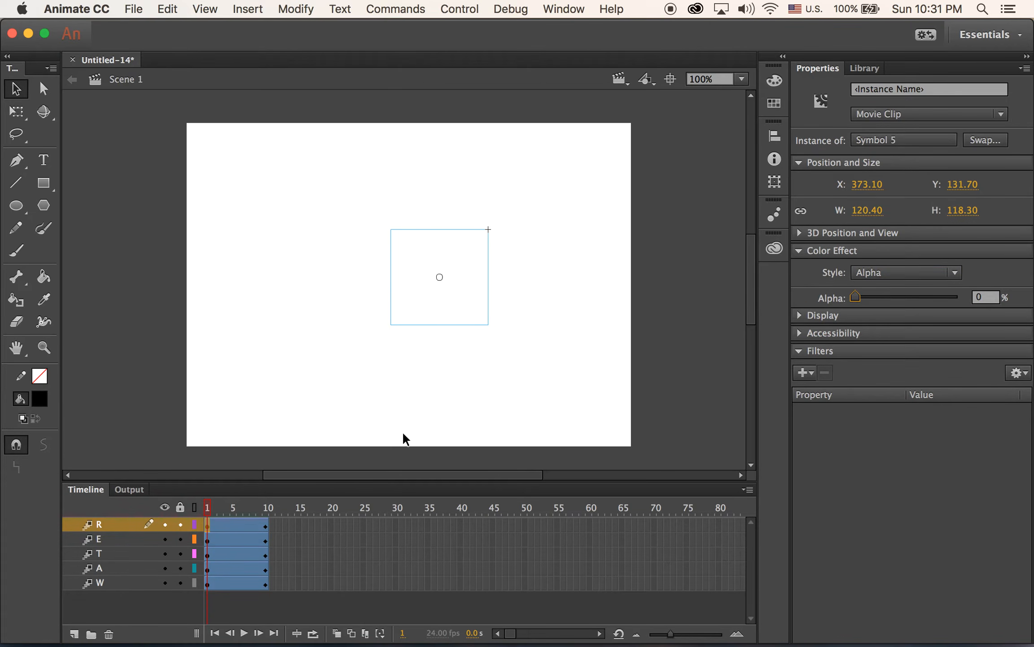
pyautogui.moveTo(208, 512); pyautogui.dragTo(268, 512)
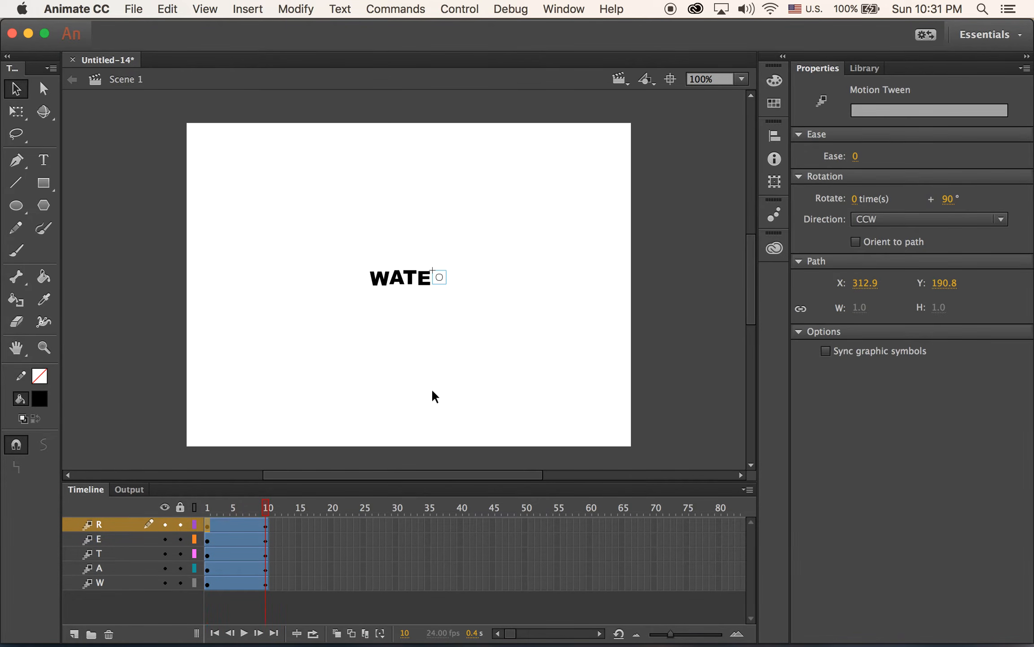
pyautogui.click(445, 282)
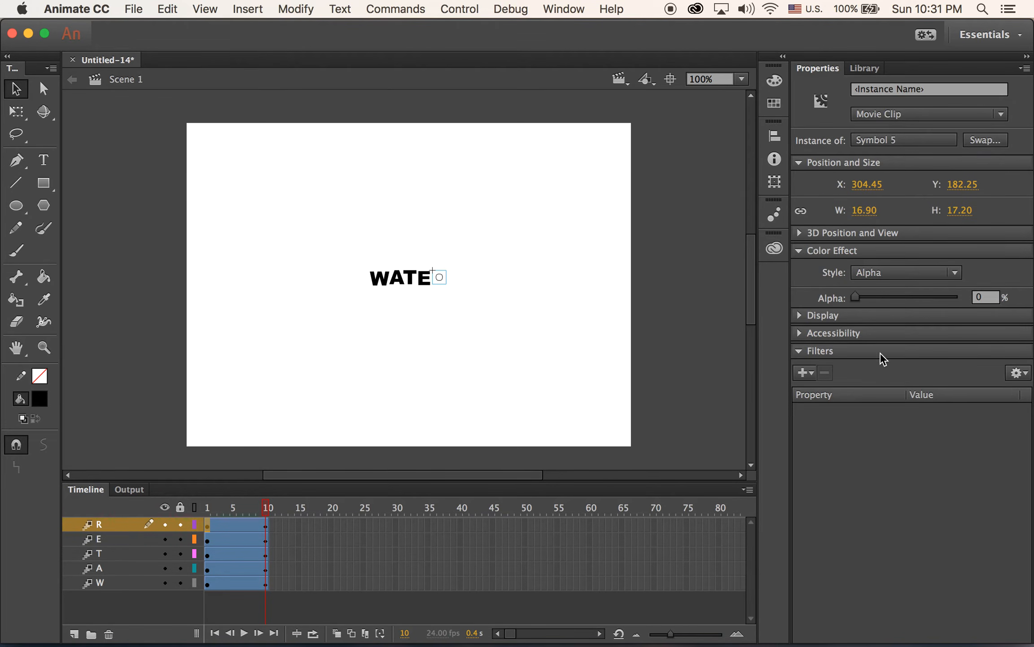
pyautogui.moveTo(857, 300); pyautogui.dragTo(980, 311)
pyautogui.press('Return')
pyautogui.press('Return')
# - Align all five WATER letters at frame 10 to their bottom edges
pyautogui.moveTo(331, 213); pyautogui.dragTo(637, 332)
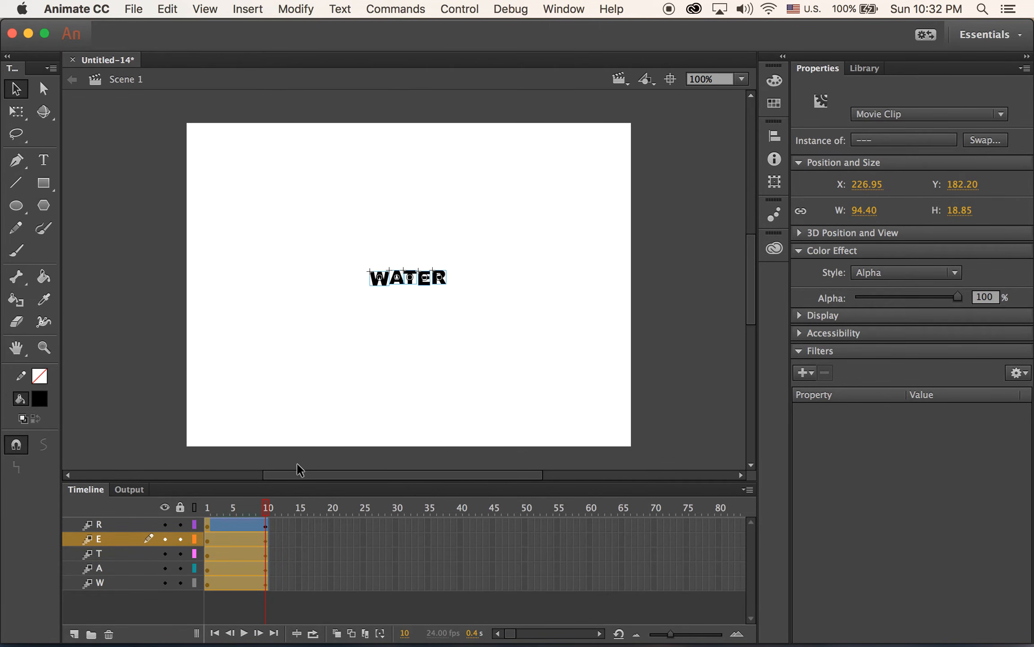
pyautogui.click(270, 506)
pyautogui.moveTo(339, 226); pyautogui.dragTo(552, 339)
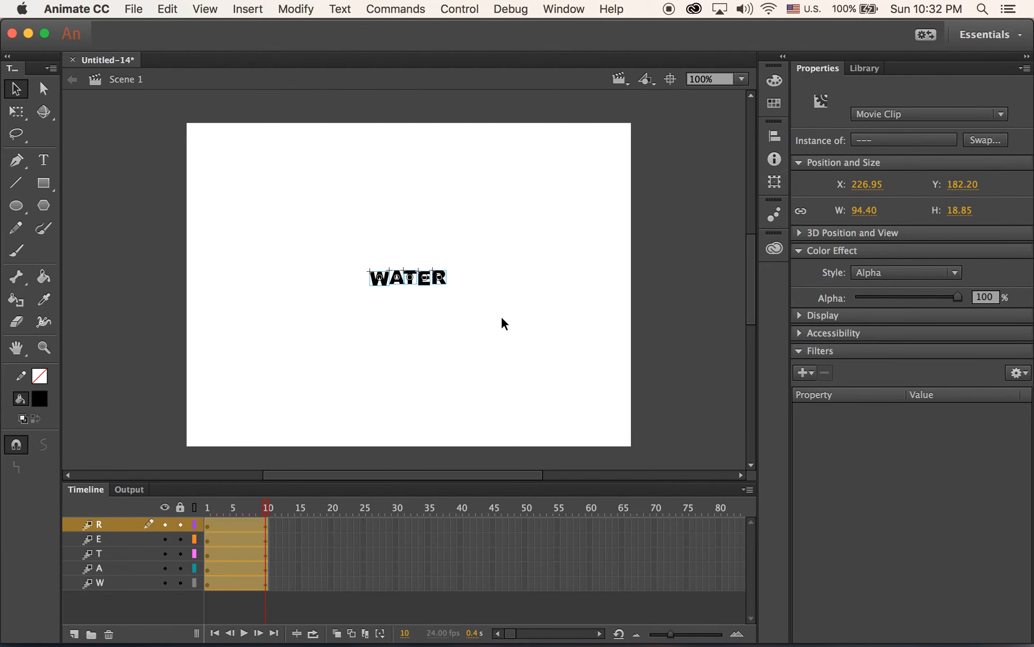
pyautogui.click(773, 137)
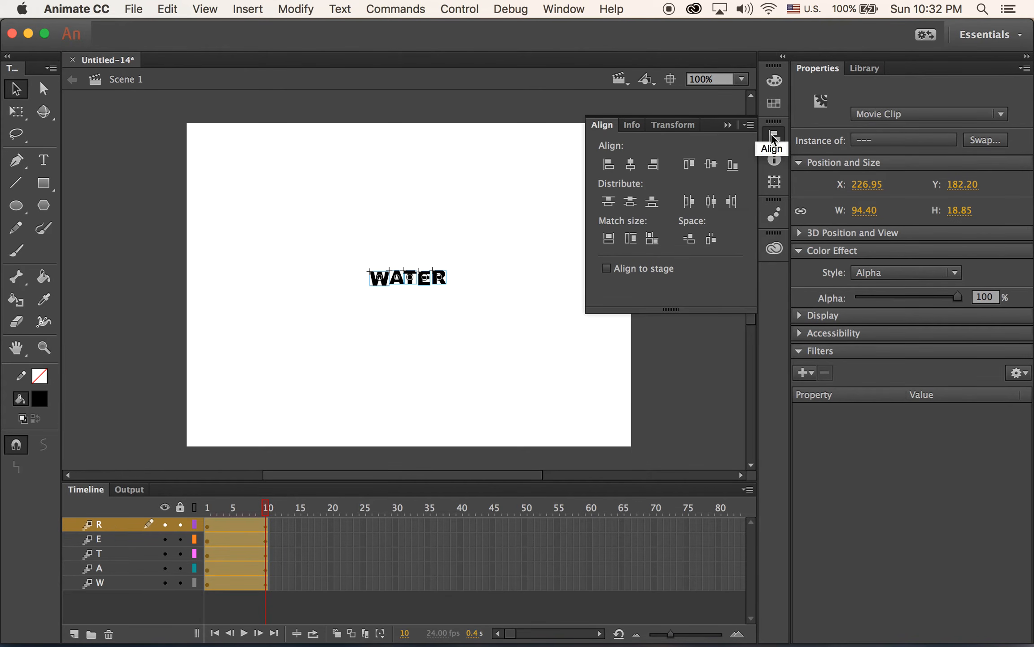
pyautogui.click(733, 165)
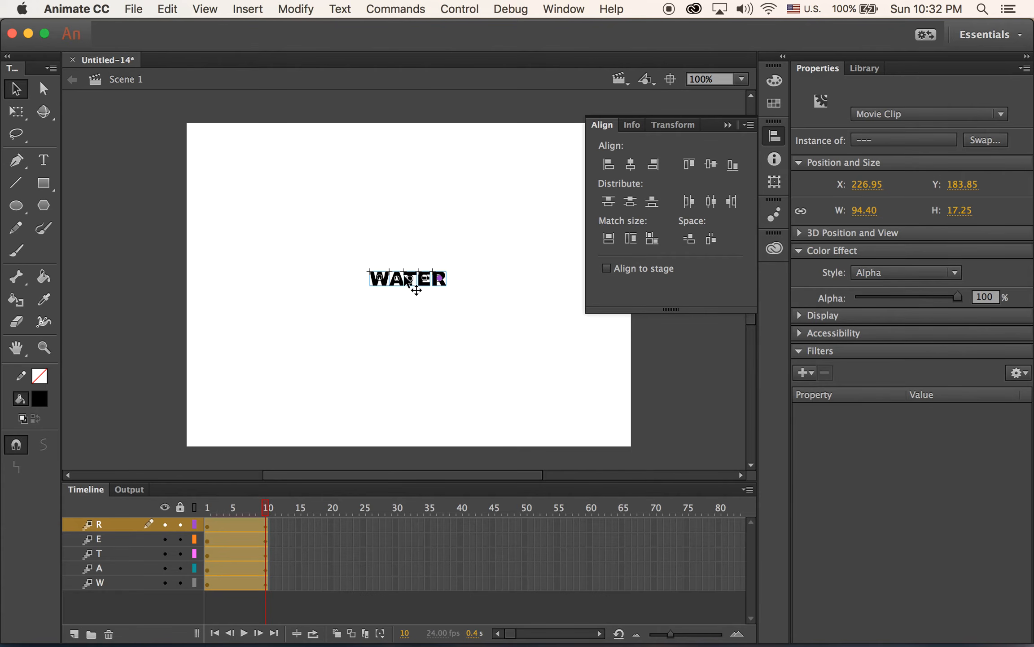
pyautogui.click(728, 125)
pyautogui.click(492, 236)
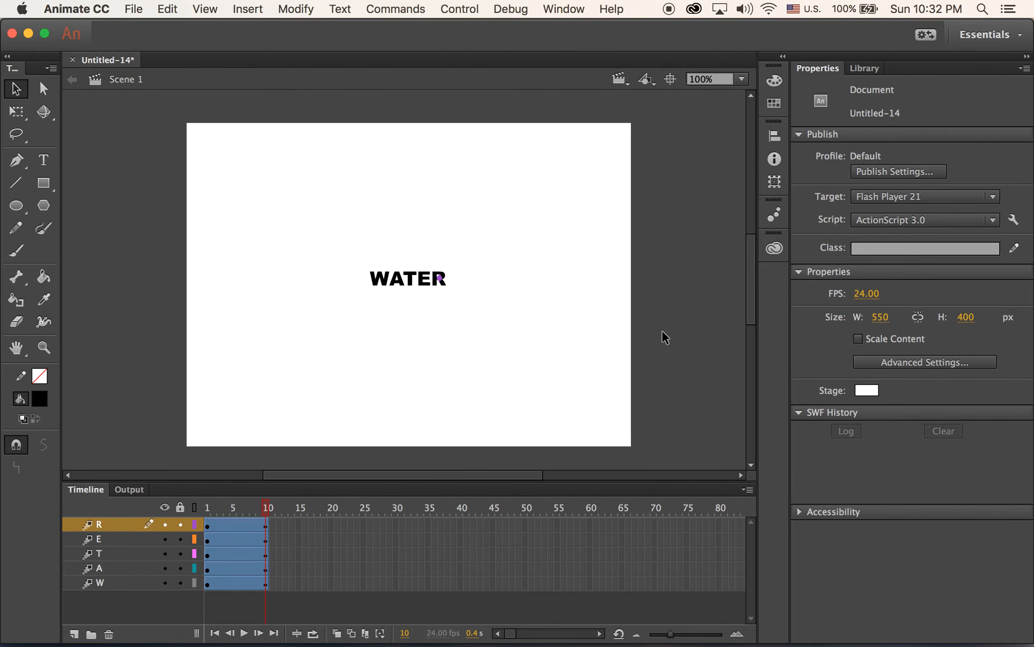
# - Play the ten-frame animation to check how all five letters come together
pyautogui.press('Return')
pyautogui.press('Return')
pyautogui.press('Return')
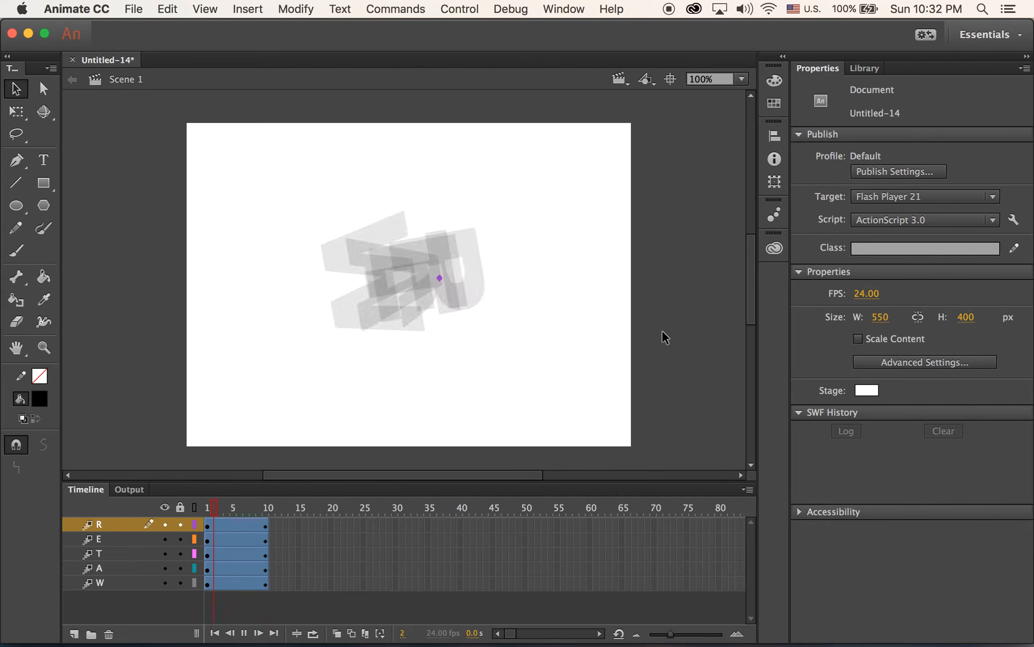
pyautogui.press('Return')
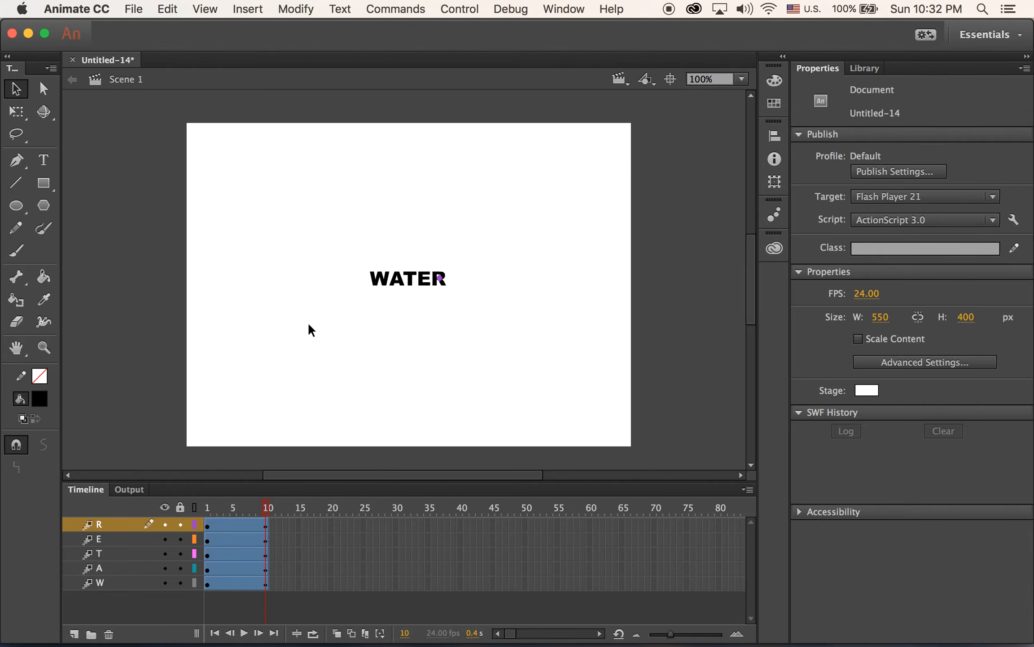
# - Shift the A tween span to start at frame 6 and the T tween span to start at frame 11
pyautogui.click(118, 569)
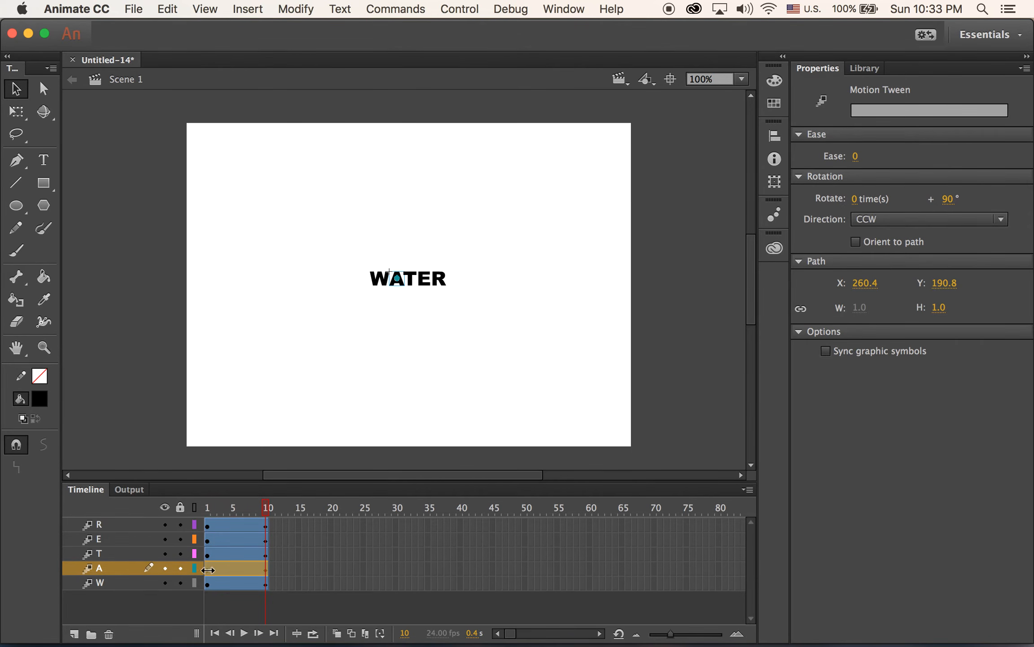
pyautogui.moveTo(228, 564); pyautogui.dragTo(265, 566)
pyautogui.click(201, 555)
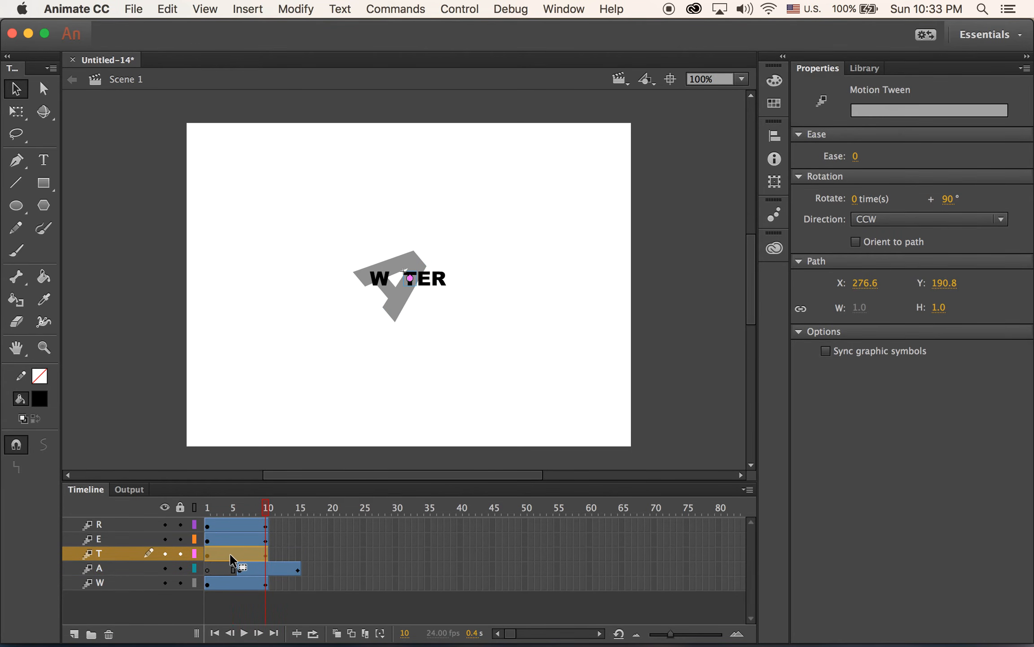
pyautogui.moveTo(231, 551); pyautogui.dragTo(297, 553)
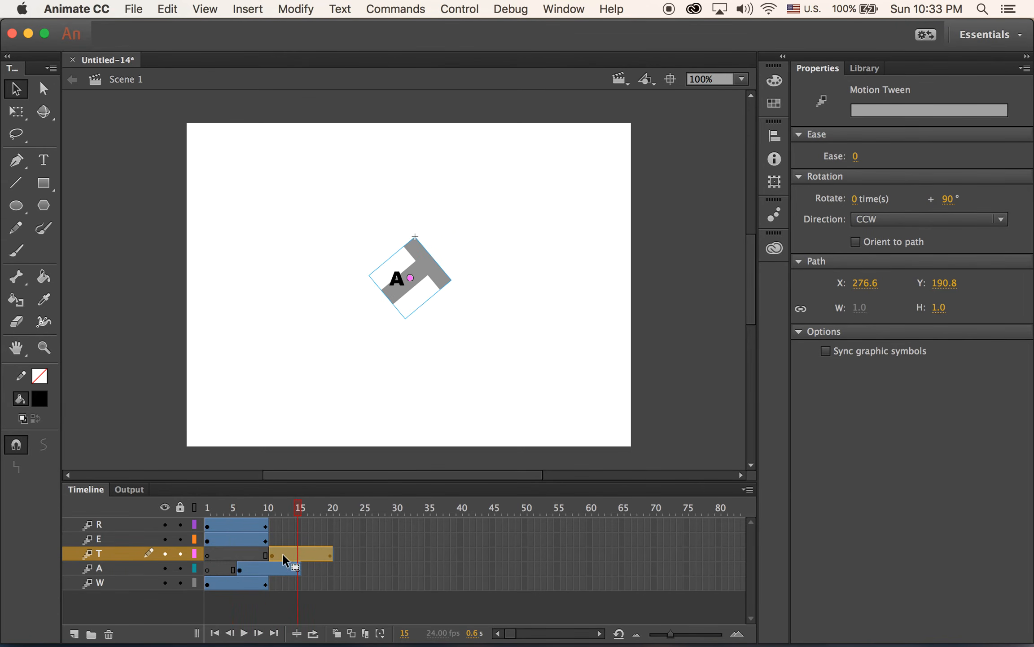
# - Shift the E tween span to start at frame 16 and the R tween span to frame 21, and preview the staggered animation
pyautogui.click(117, 539)
pyautogui.moveTo(235, 541); pyautogui.dragTo(334, 538)
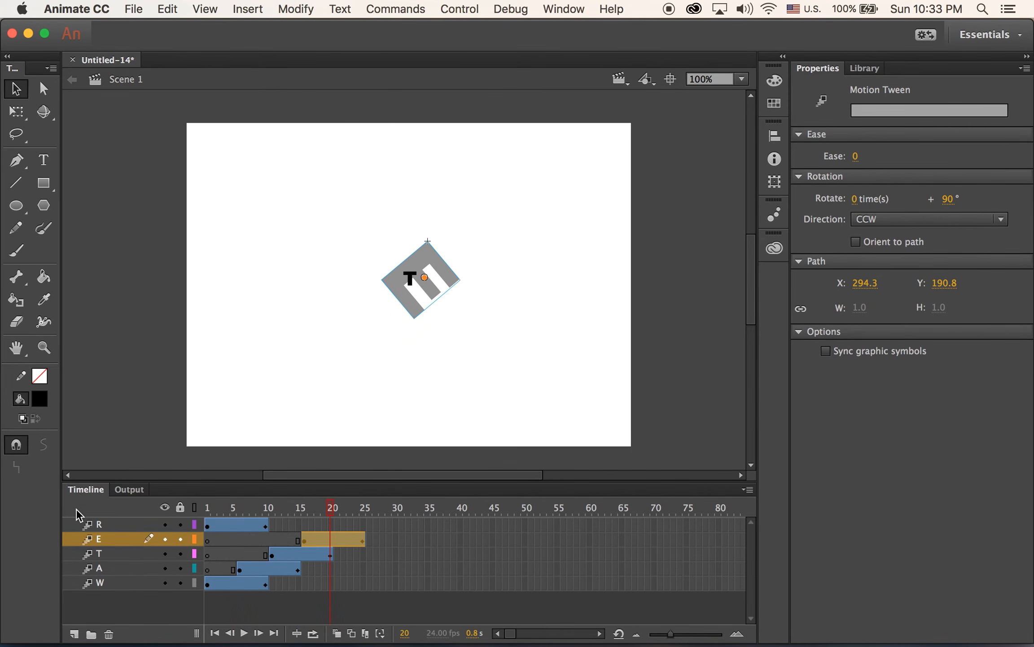
pyautogui.click(111, 525)
pyautogui.moveTo(229, 526); pyautogui.dragTo(355, 526)
pyautogui.press('Return')
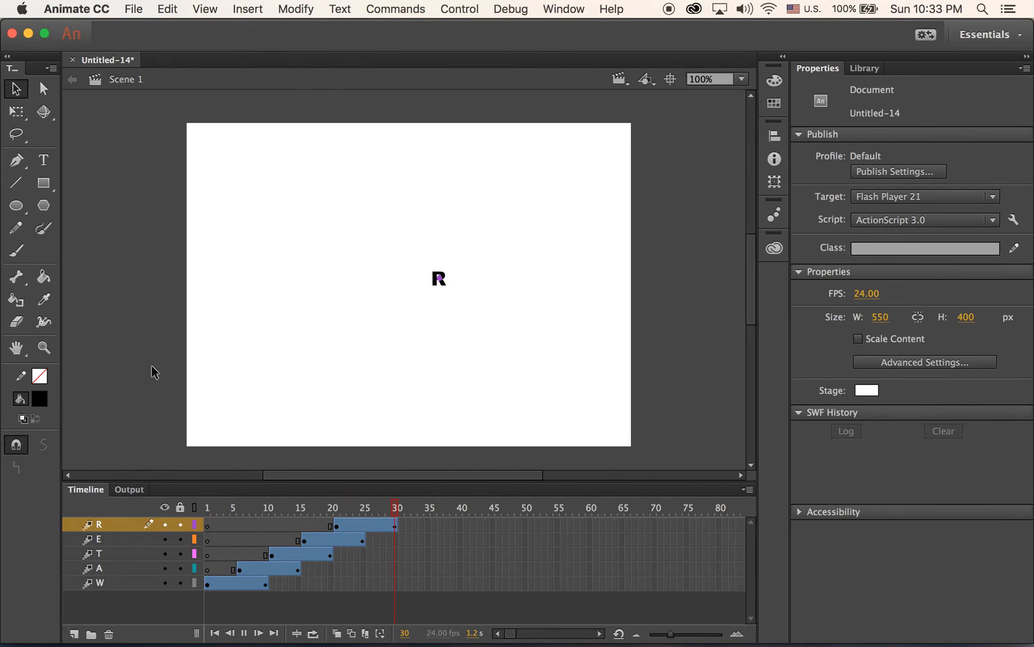
pyautogui.press('Return')
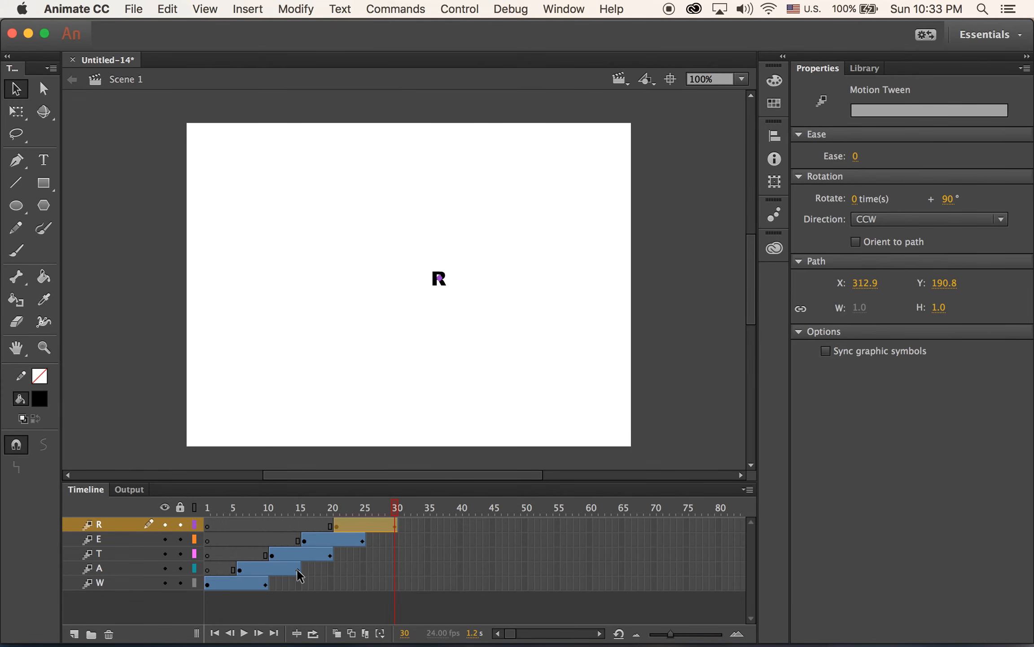
# - Insert keyframes at frame 30 on the W, A, T and E layers to extend their tweens
pyautogui.click(396, 584)
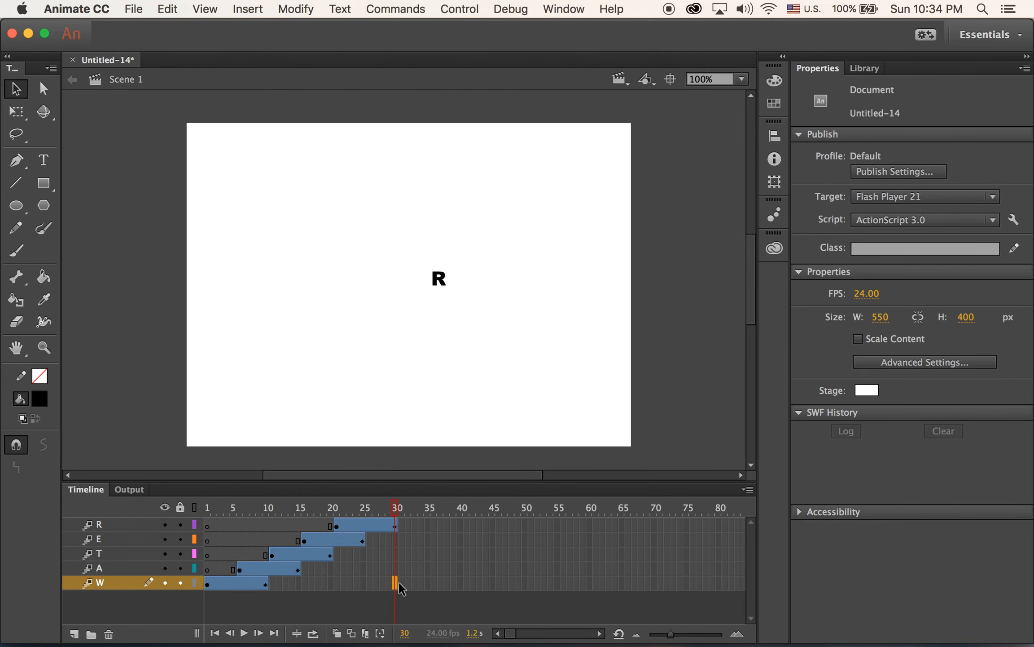
pyautogui.keyDown('shift'); pyautogui.click(394, 538); pyautogui.keyUp('shift')
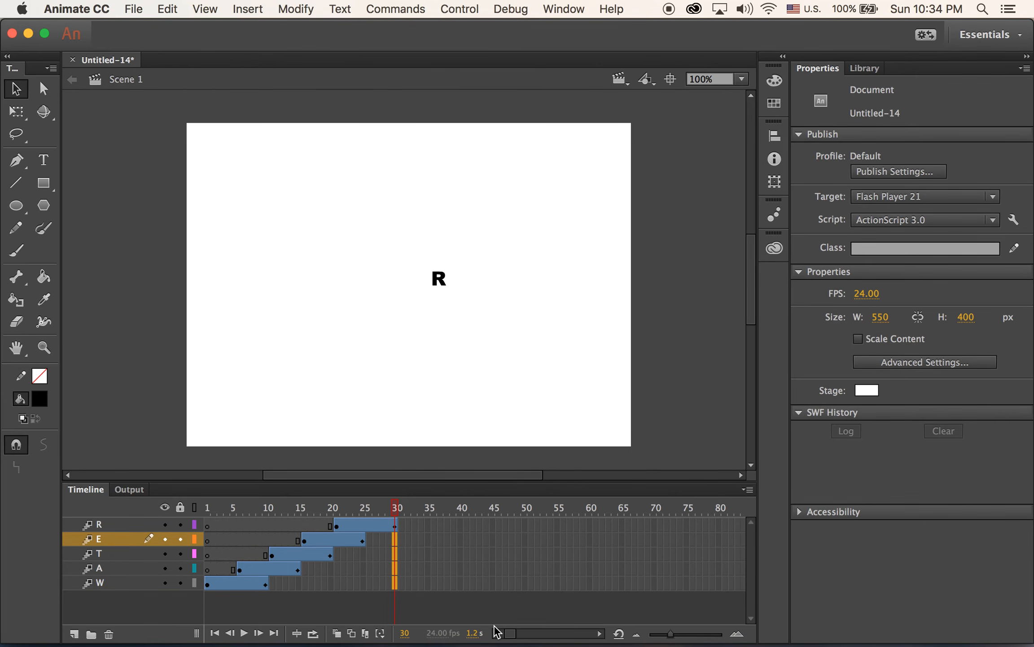
pyautogui.click(234, 6)
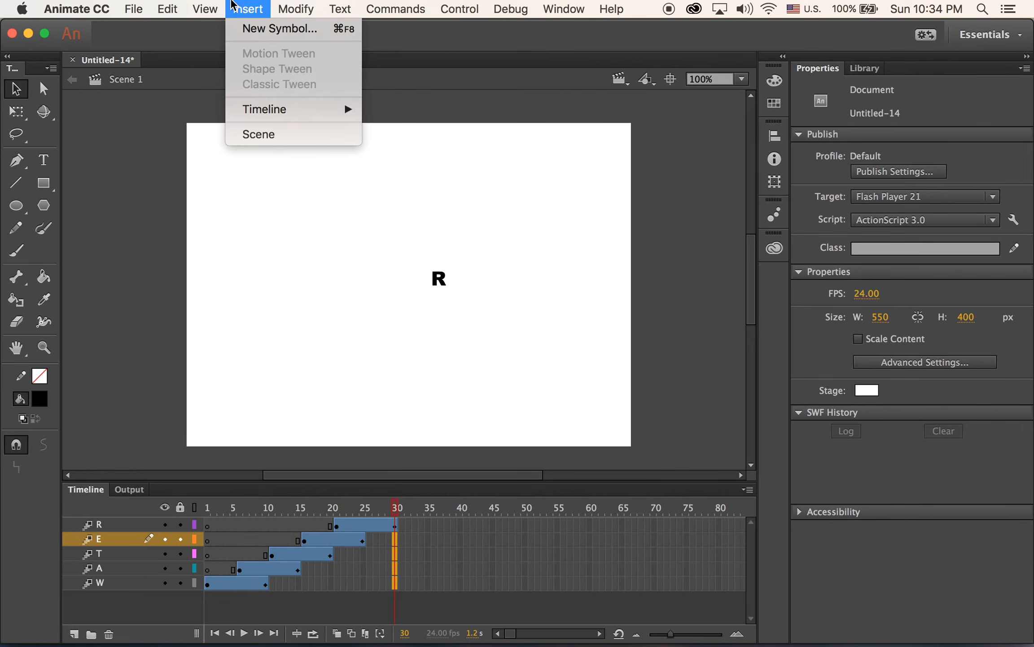
pyautogui.moveTo(335, 112)
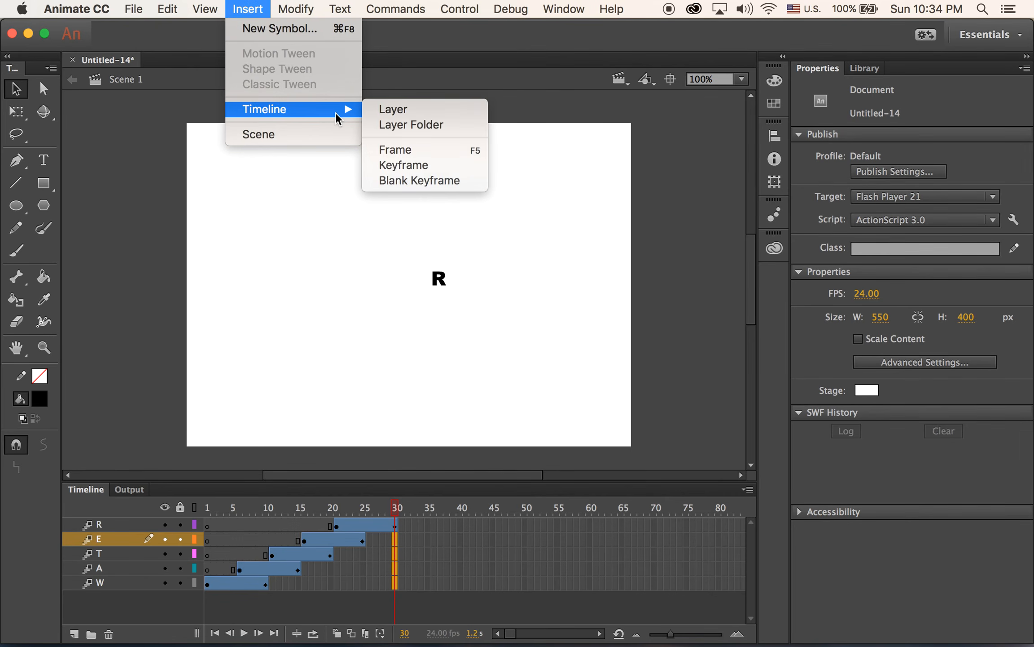
pyautogui.click(473, 166)
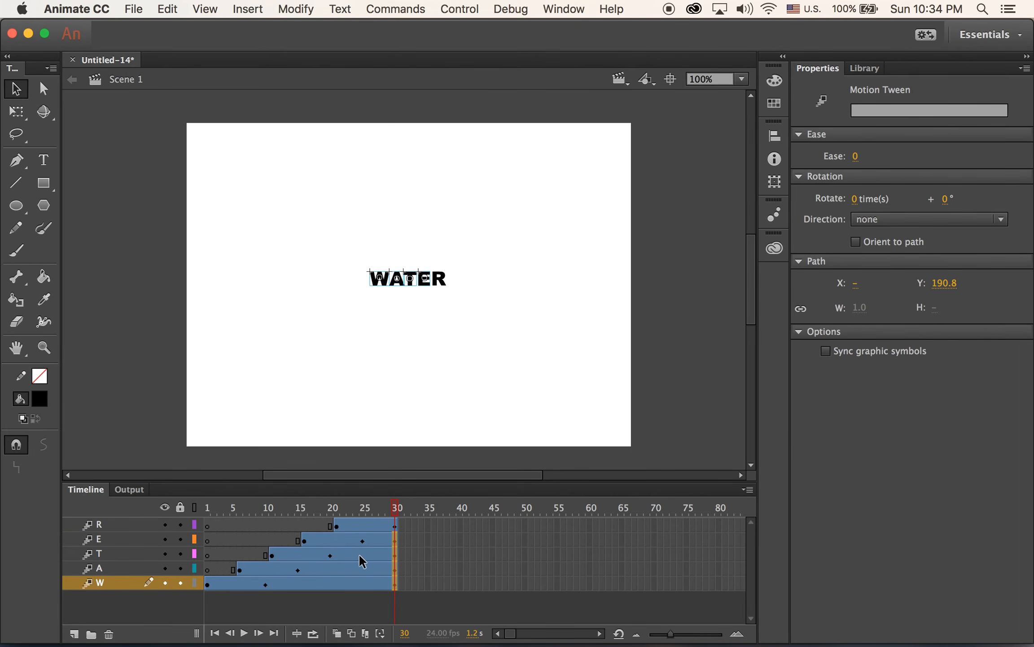
# - Scrub back to frame 1 and play the 30-frame animation to check the letters' sequence
pyautogui.moveTo(396, 507); pyautogui.dragTo(263, 522)
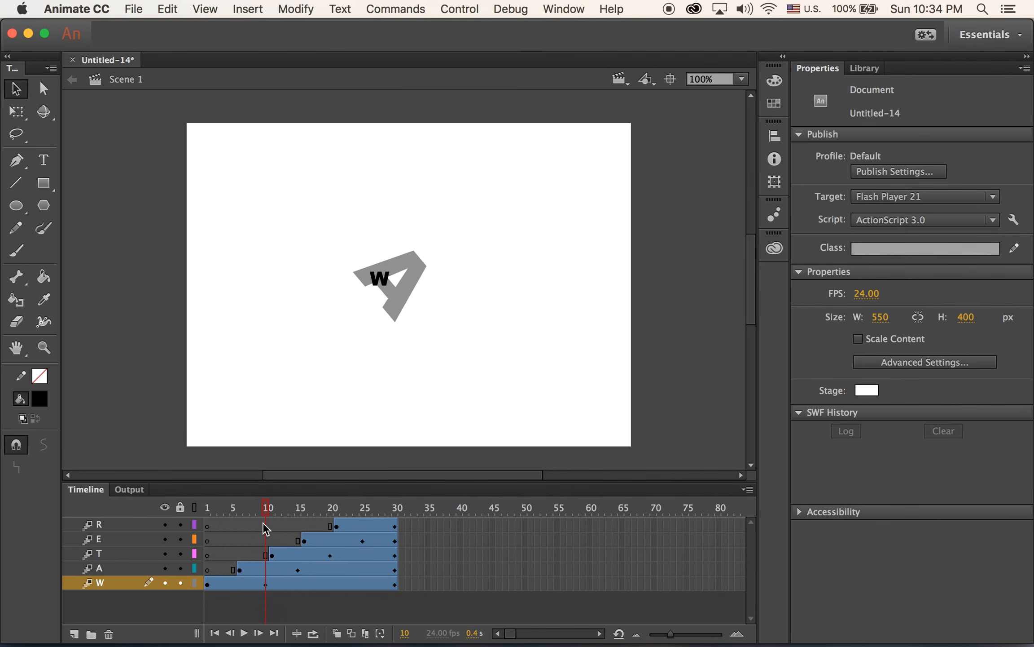
pyautogui.moveTo(264, 523); pyautogui.dragTo(168, 518)
pyautogui.press('Return')
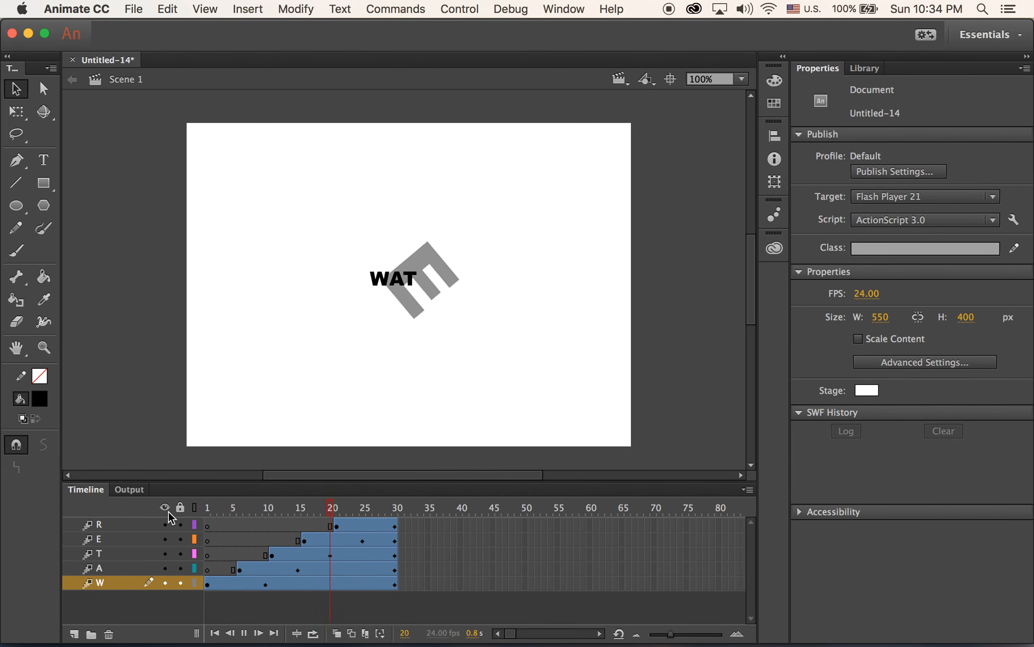
pyautogui.press('Return')
pyautogui.press('Return')
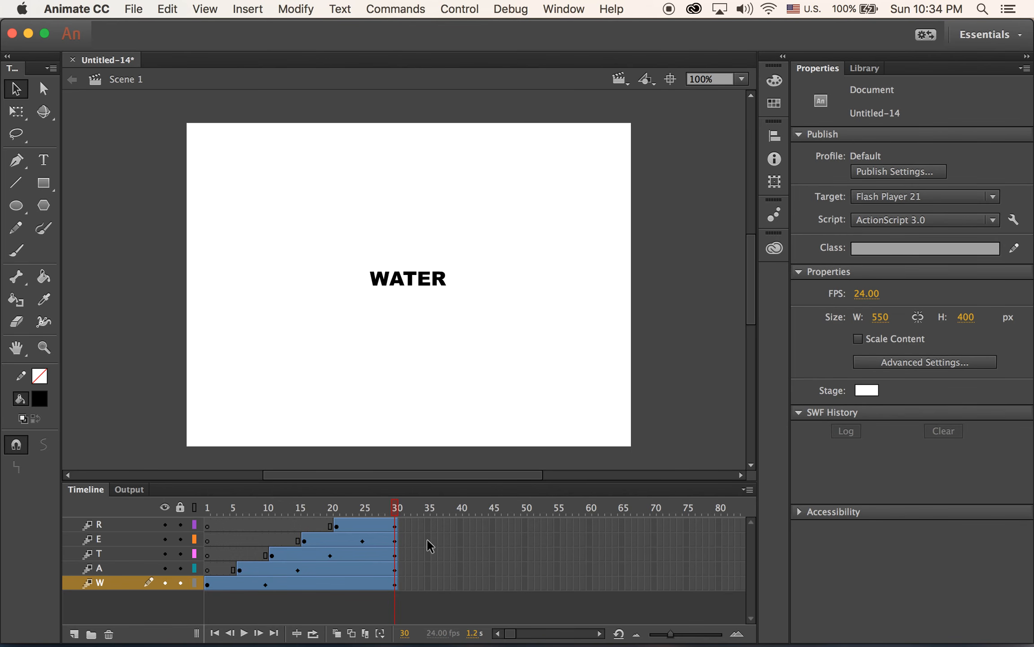
# - Add a new layer beneath the W layer and name it water
pyautogui.click(74, 635)
pyautogui.moveTo(104, 582); pyautogui.dragTo(99, 612)
pyautogui.doubleClick(118, 598)
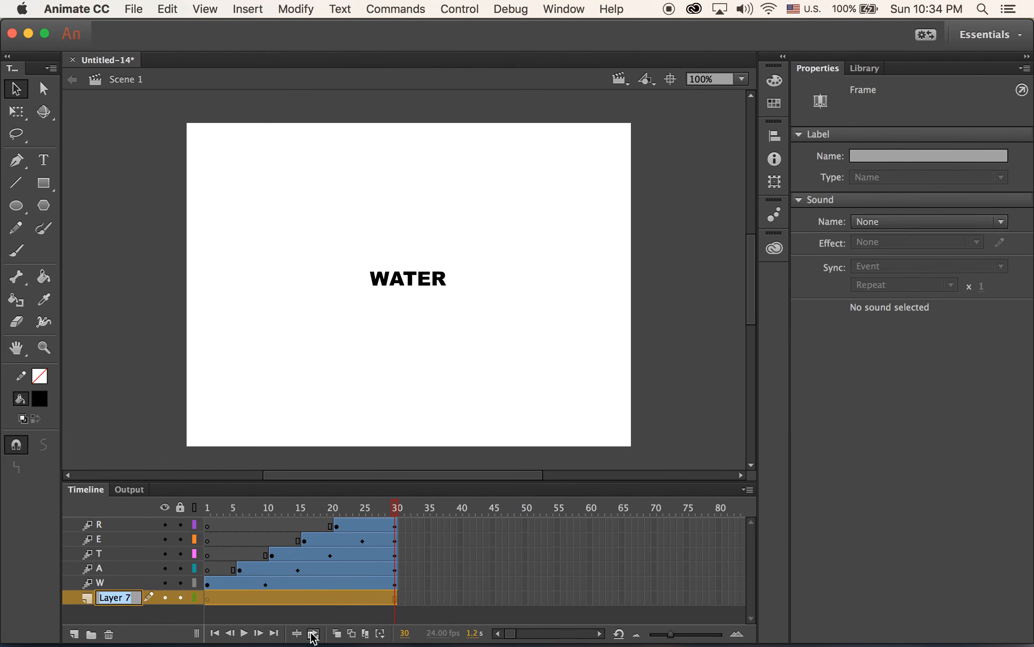
pyautogui.write('water')
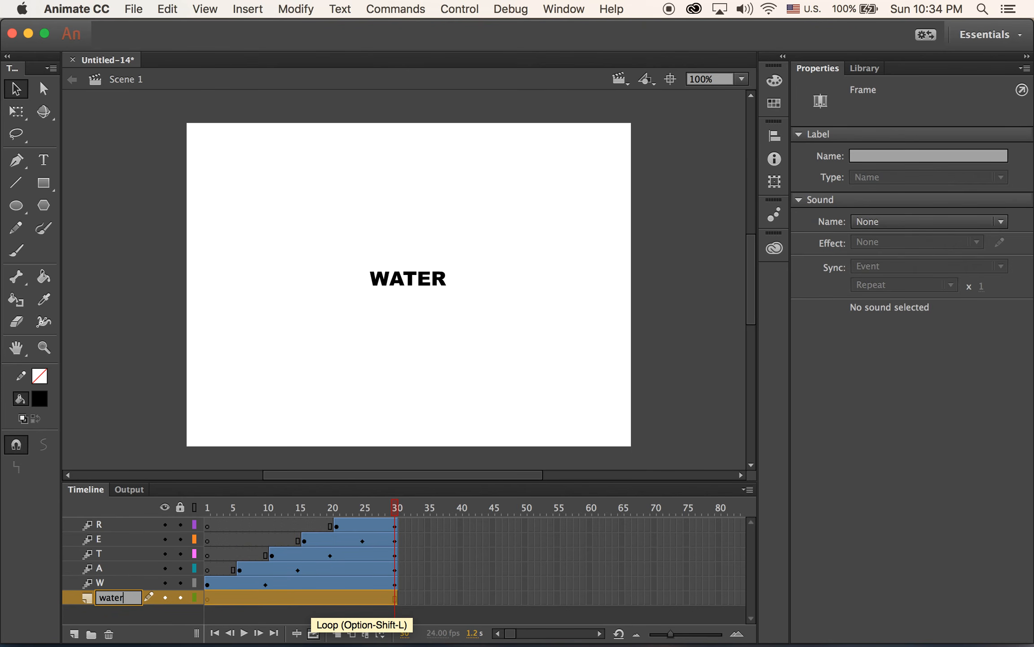
pyautogui.press('Return')
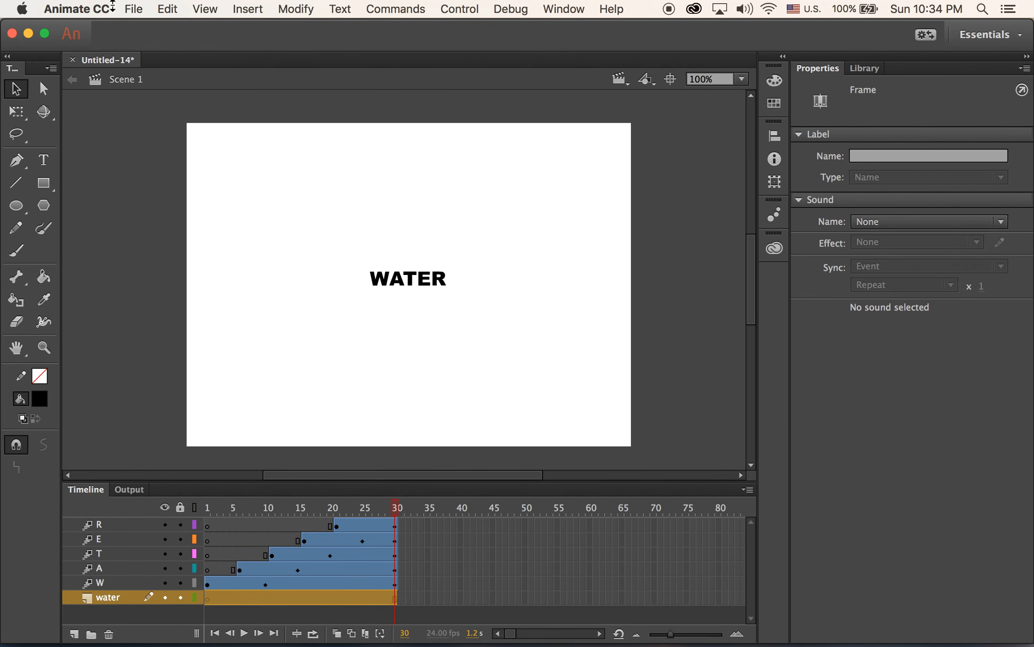
# - Import the image water.jpg to the stage on the water layer
pyautogui.click(167, 9)
pyautogui.moveTo(222, 220)
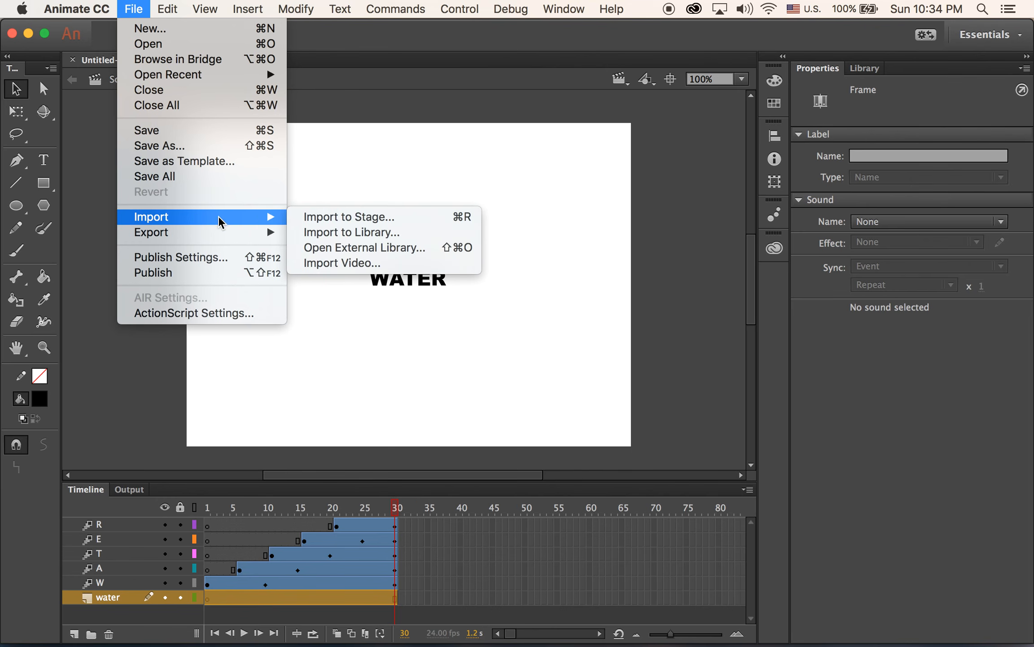
pyautogui.click(359, 217)
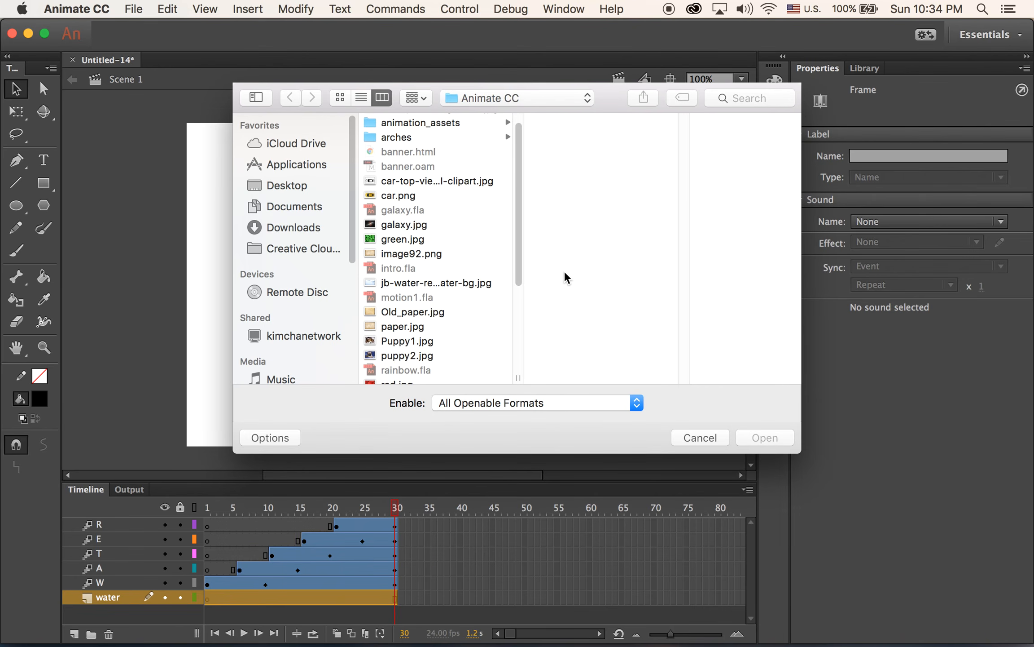
pyautogui.moveTo(519, 238); pyautogui.dragTo(525, 356)
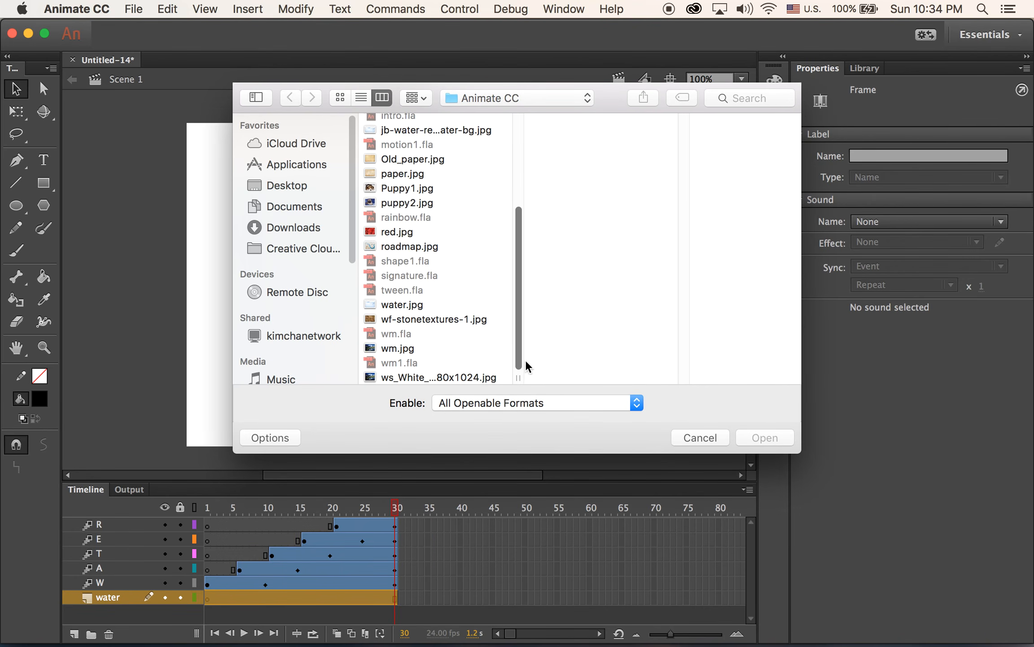
pyautogui.click(403, 307)
pyautogui.click(770, 436)
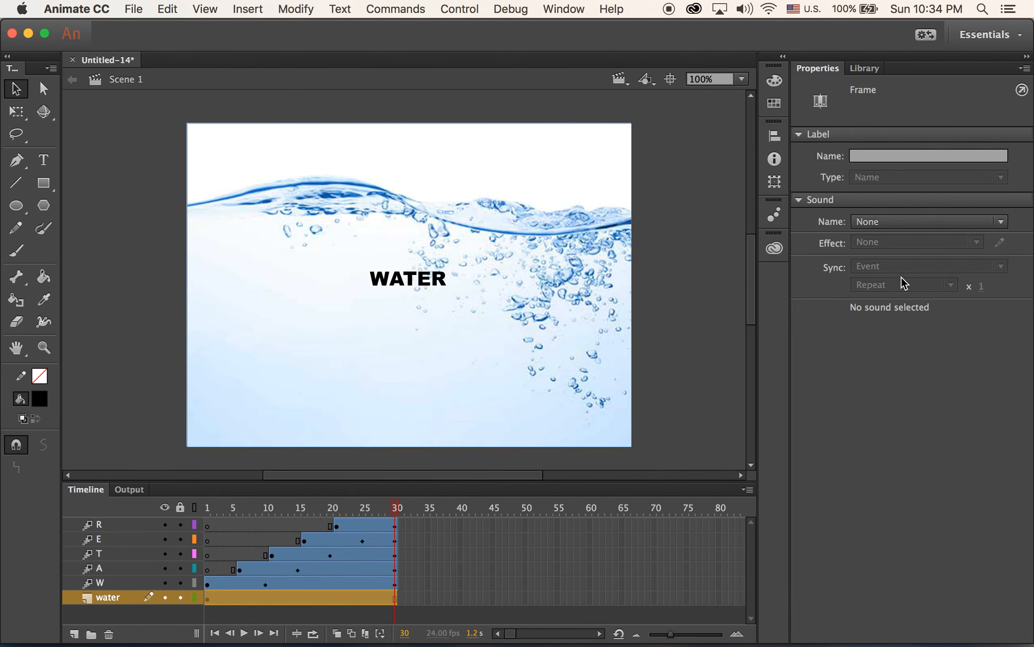
# - Position the water.jpg background at X 0 and Y 0 so it aligns with the stage's corner
pyautogui.click(475, 193)
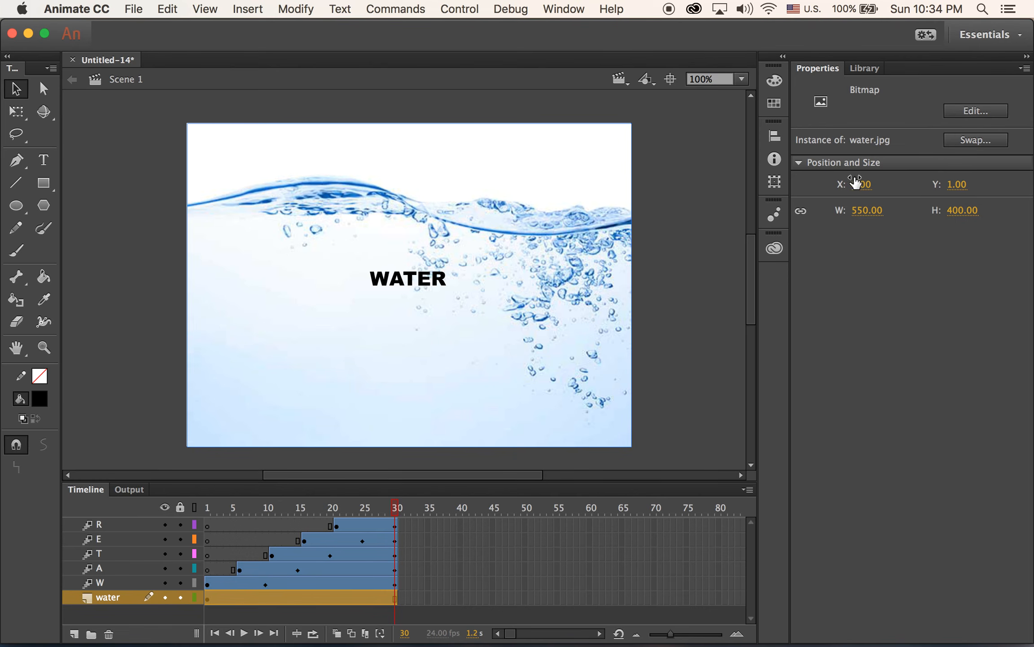
pyautogui.click(861, 184)
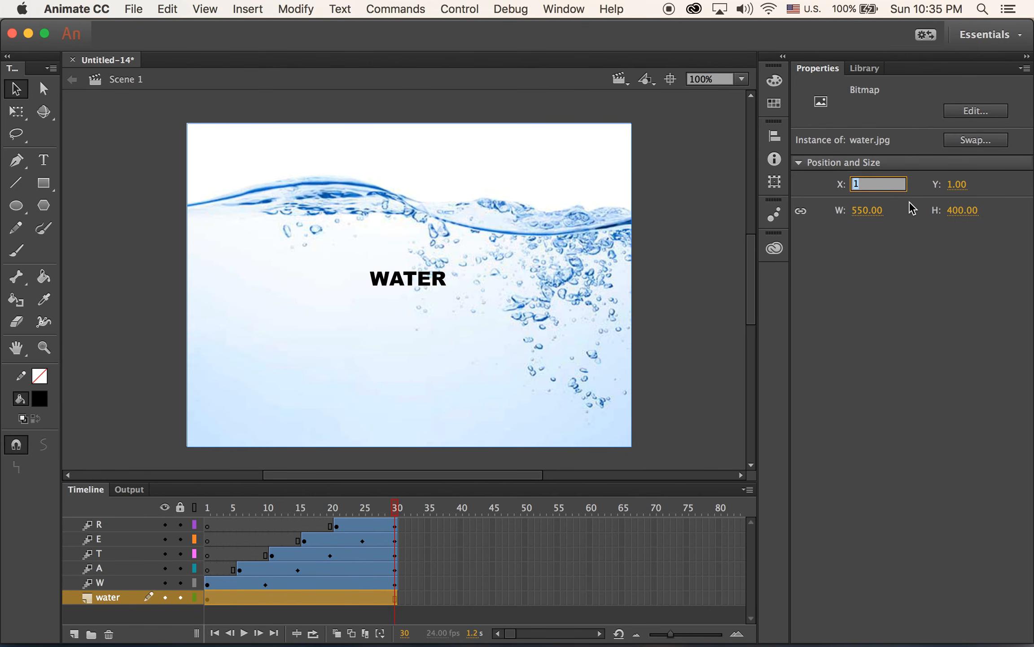
pyautogui.write('0')
pyautogui.press('Tab')
pyautogui.write('0')
pyautogui.press('Return')
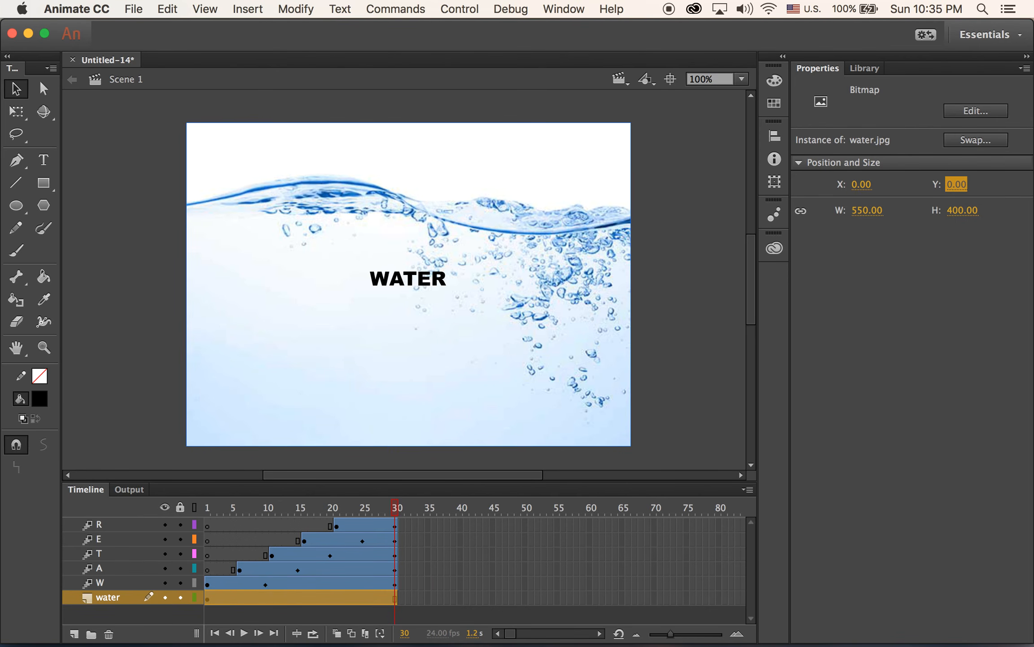
pyautogui.click(673, 274)
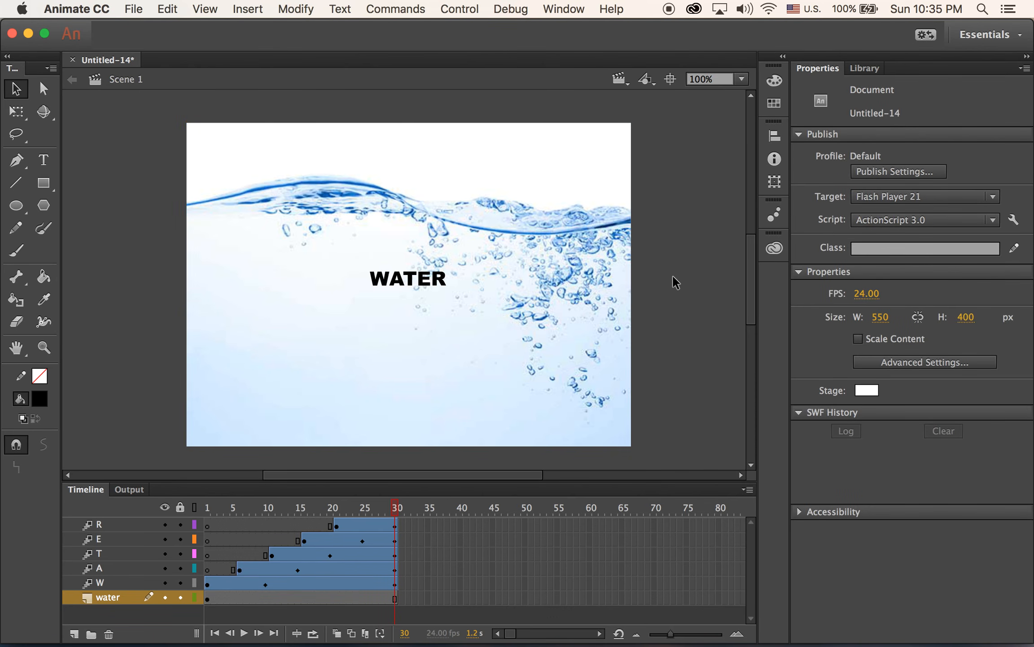
# - Play the 30-frame WATER animation several times to check it over the water background
pyautogui.press('Return')
pyautogui.press('Return')
pyautogui.press('Return')
pyautogui.press('Return')
pyautogui.press('Return')
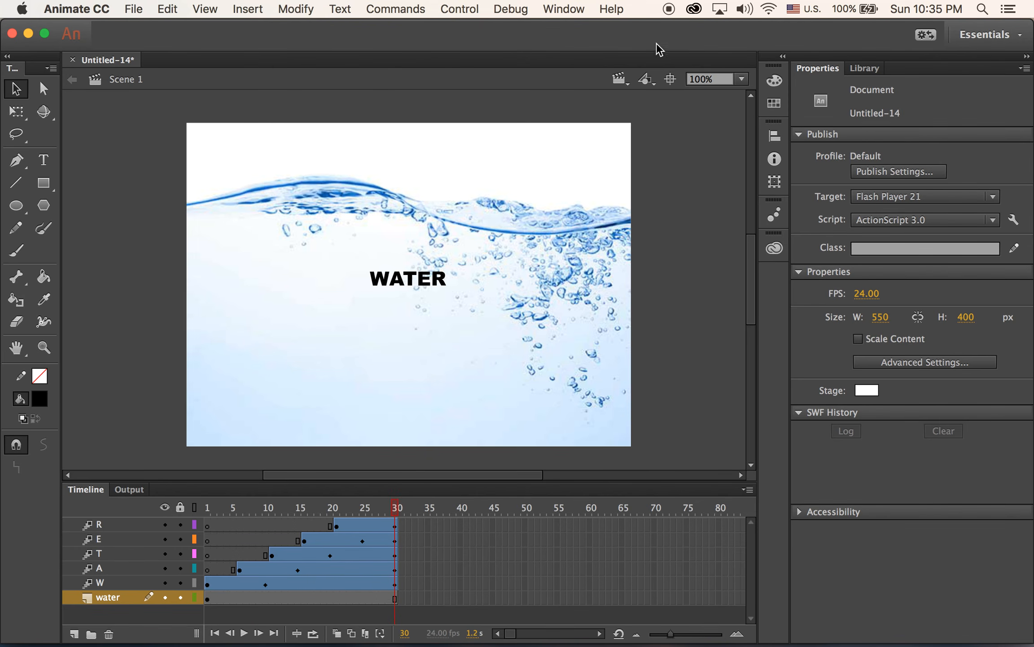